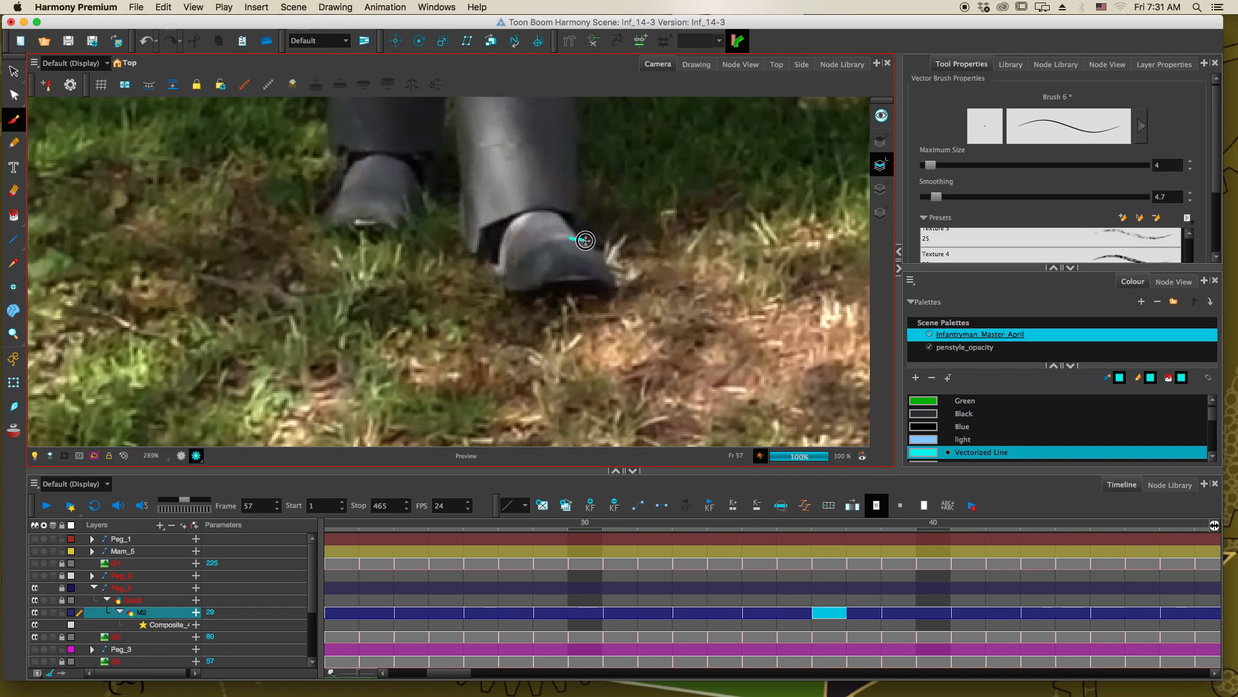
Brush the cyan toe-cap line on the right-hand shoe at frame 57 and on the drawing at frame 60
left_click_drag(586, 241, 605, 259)
key("period")
key("period")
key("period")
key("period")
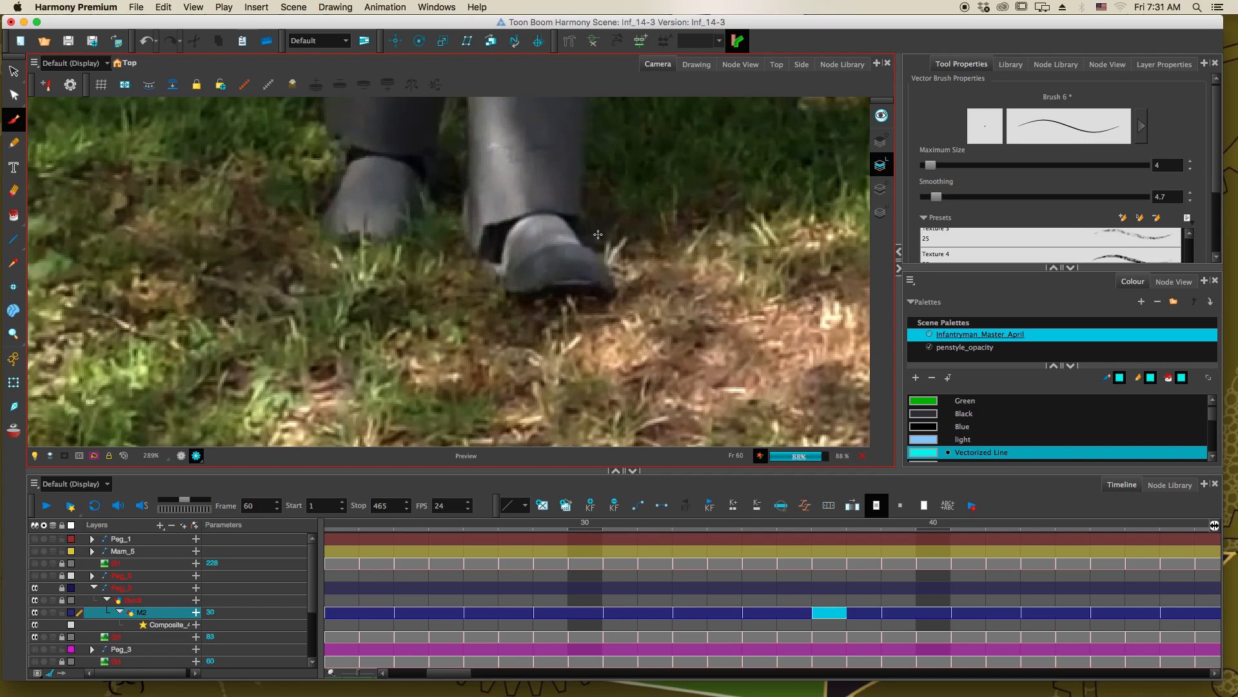
key("comma")
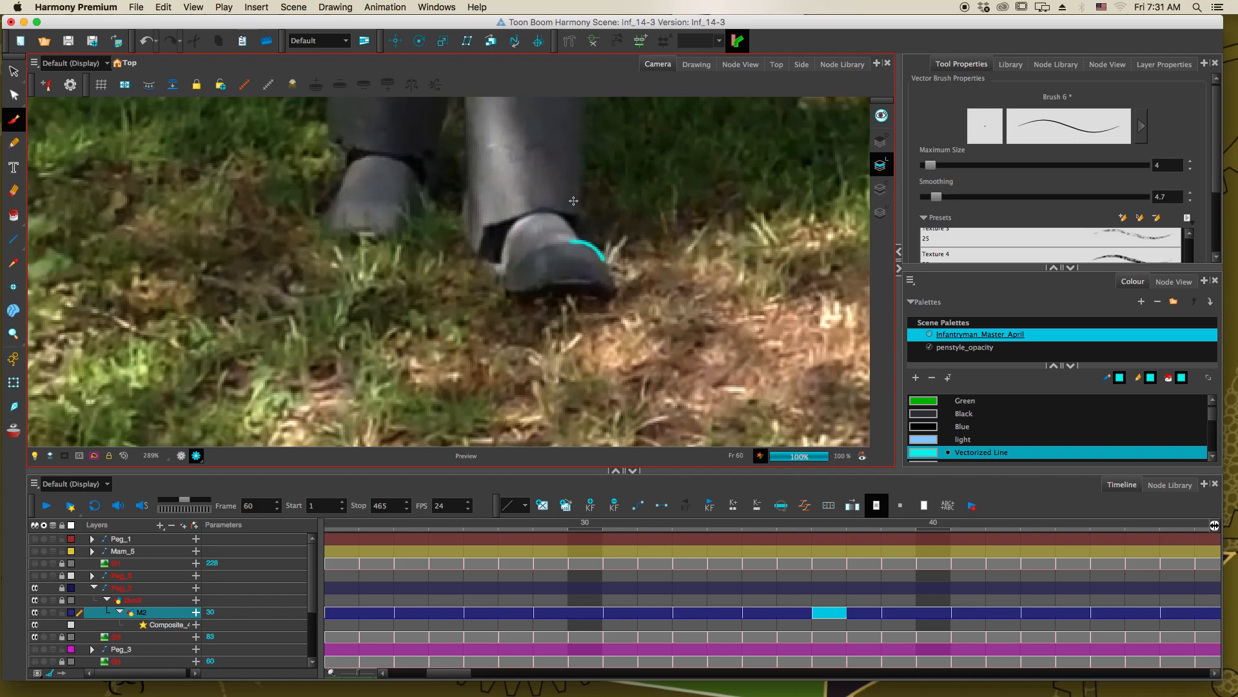
Check the right-hand shoe's toe-cap lines by flipping back to frame 53 and forward to frame 55
key("comma")
key("comma")
key("comma")
key("comma")
key("comma")
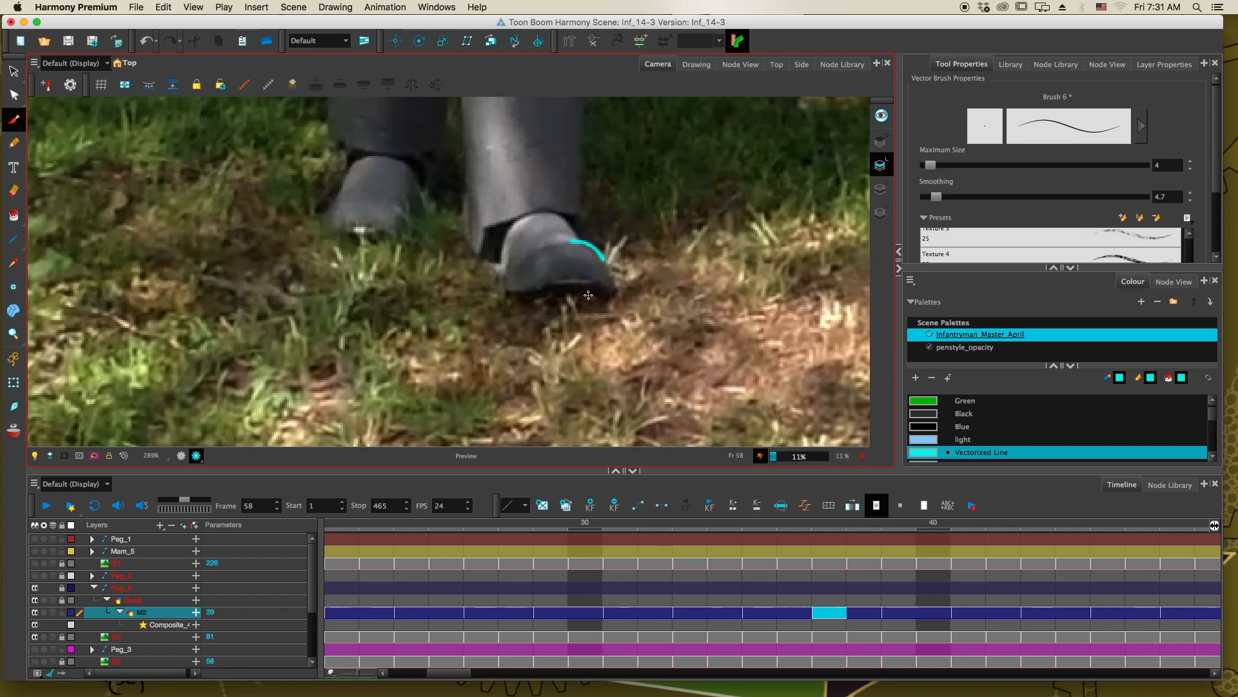
key("comma")
key("comma")
key("comma")
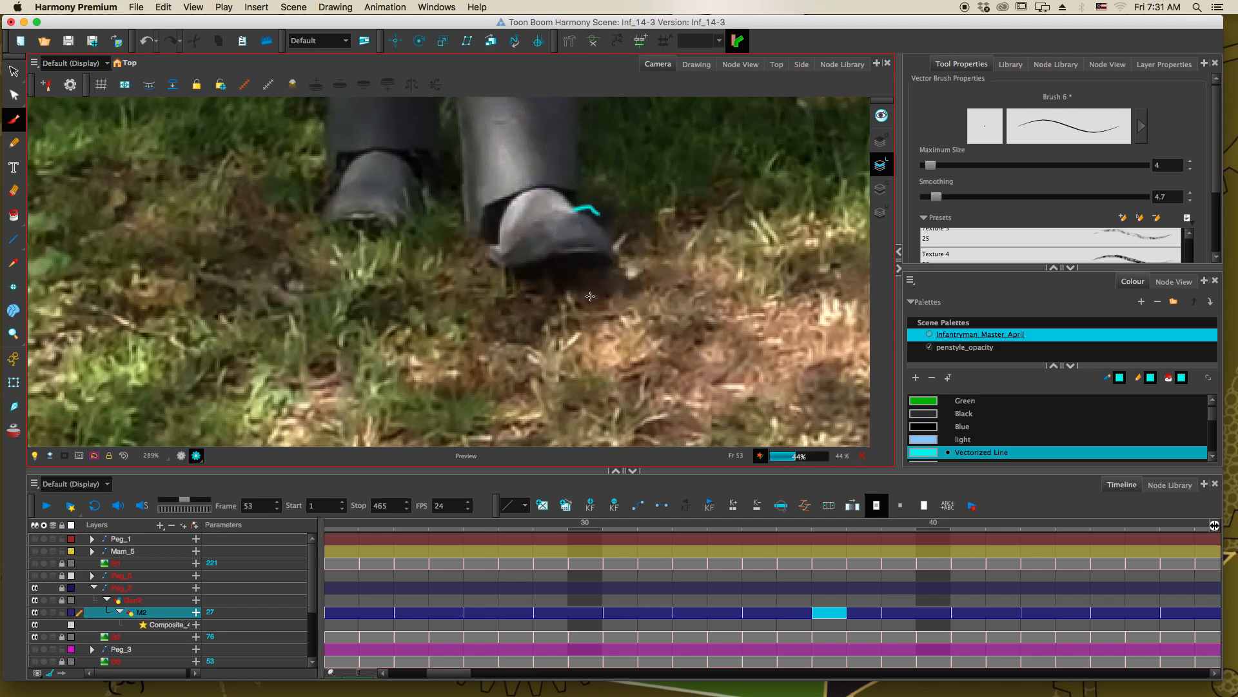
key("period")
key("period")
key("period")
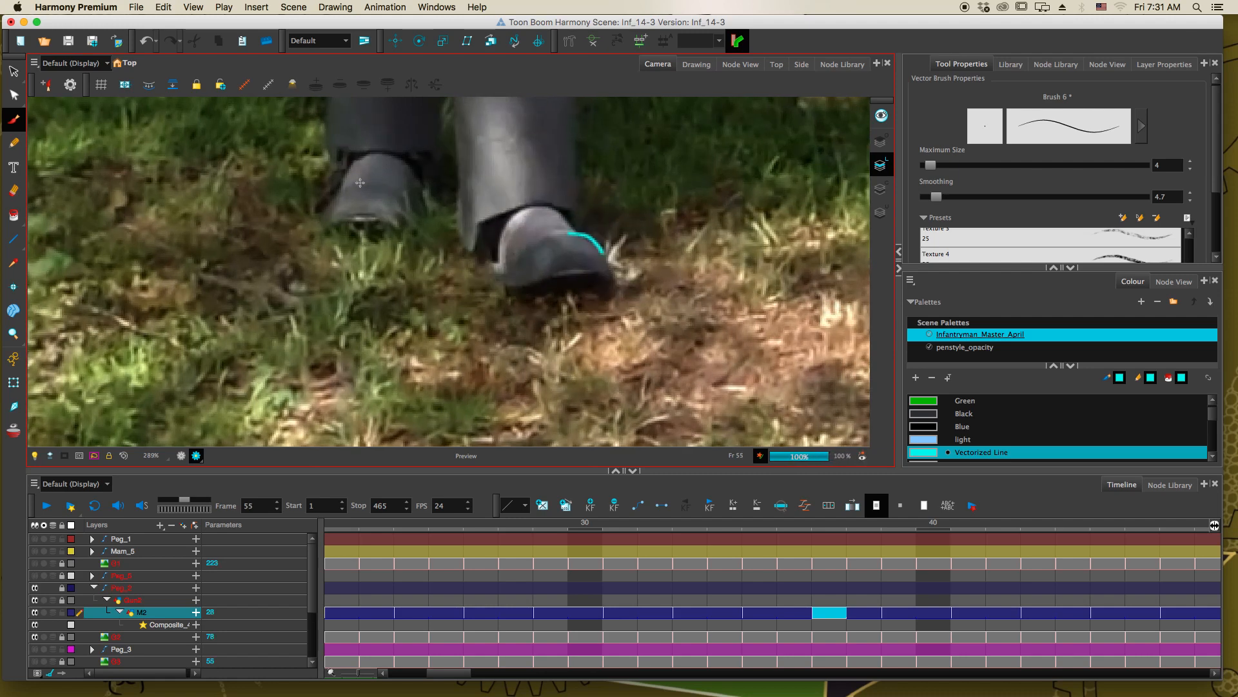
Draw the toe-cap line on the left-hand shoe at frames 55 and 57, and undo the last two strokes
left_click_drag(360, 183, 331, 205)
key("period")
key("period")
left_click_drag(353, 185, 328, 212)
key("period")
key("period")
key("super+z")
key("super+z")
Draw the toe-cap line on the raised left-hand shoe at frames 65, 67 and 69
key("period")
key("period")
key("period")
key("period")
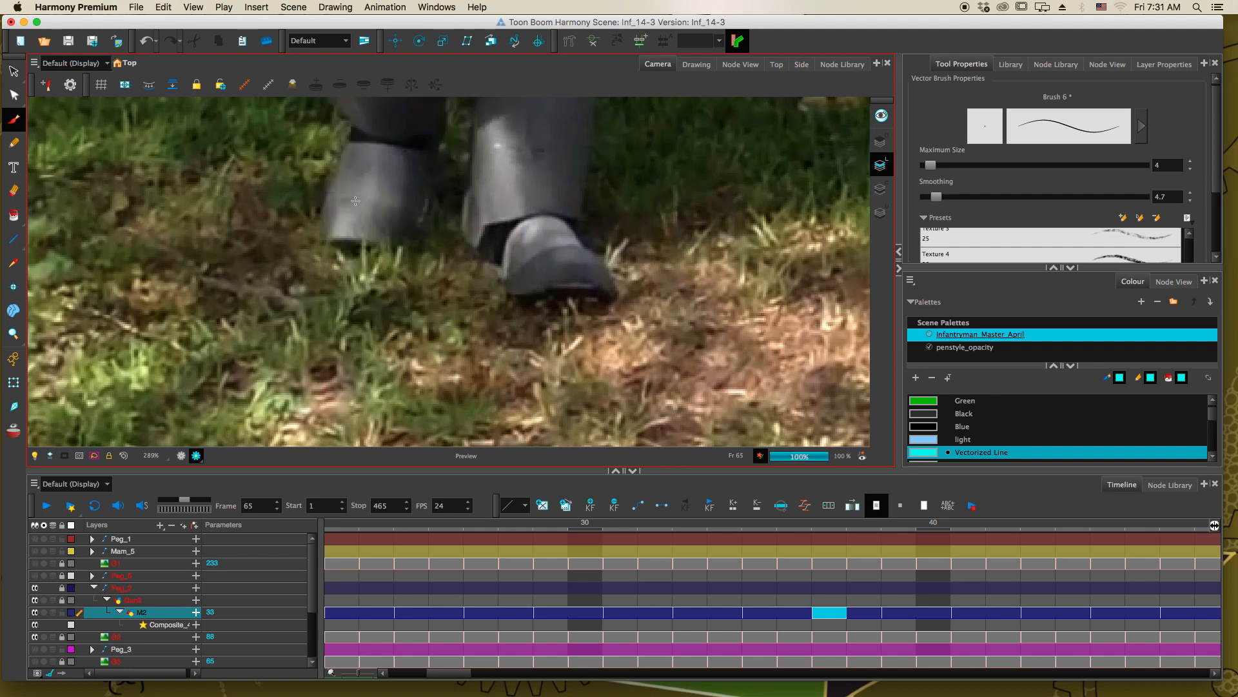
left_click_drag(349, 199, 327, 213)
key("period")
key("period")
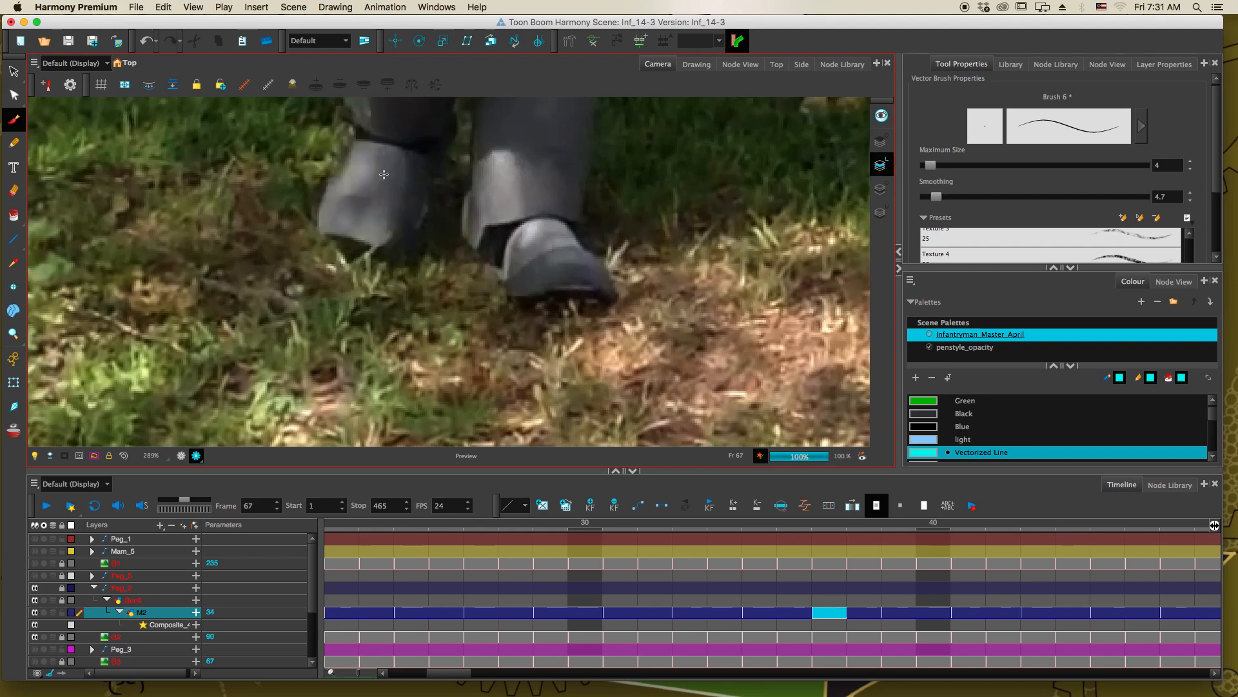
left_click_drag(349, 195, 321, 197)
key("period")
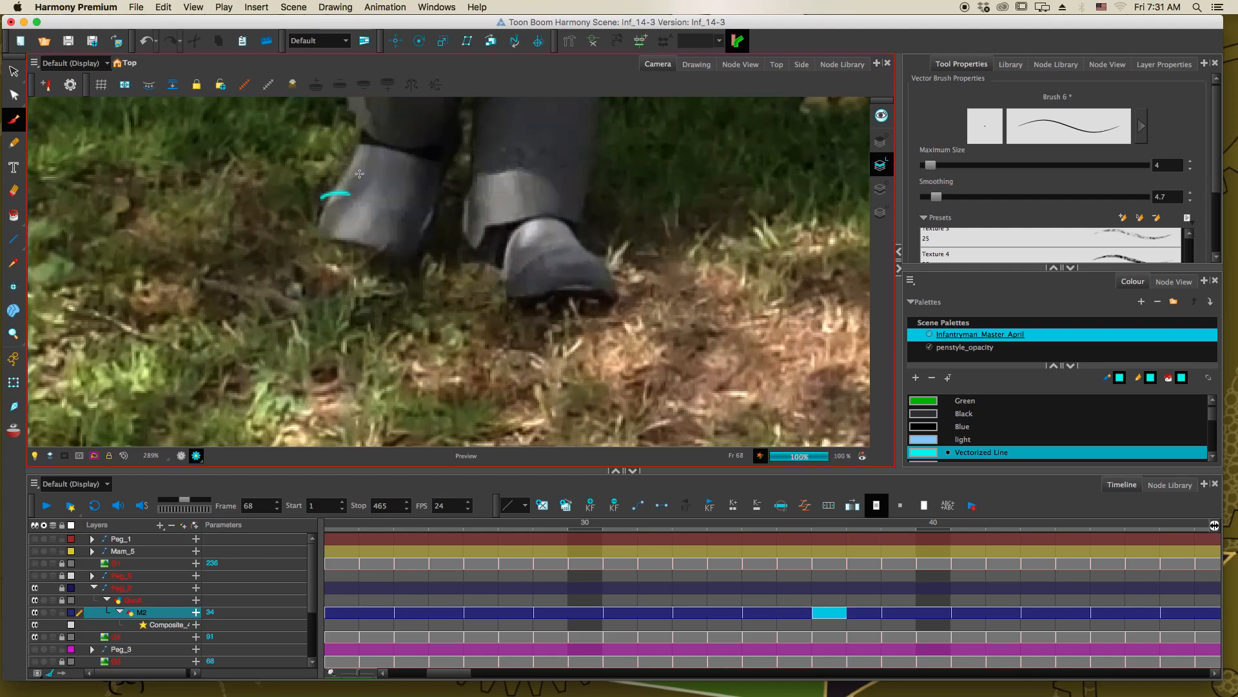
key("period")
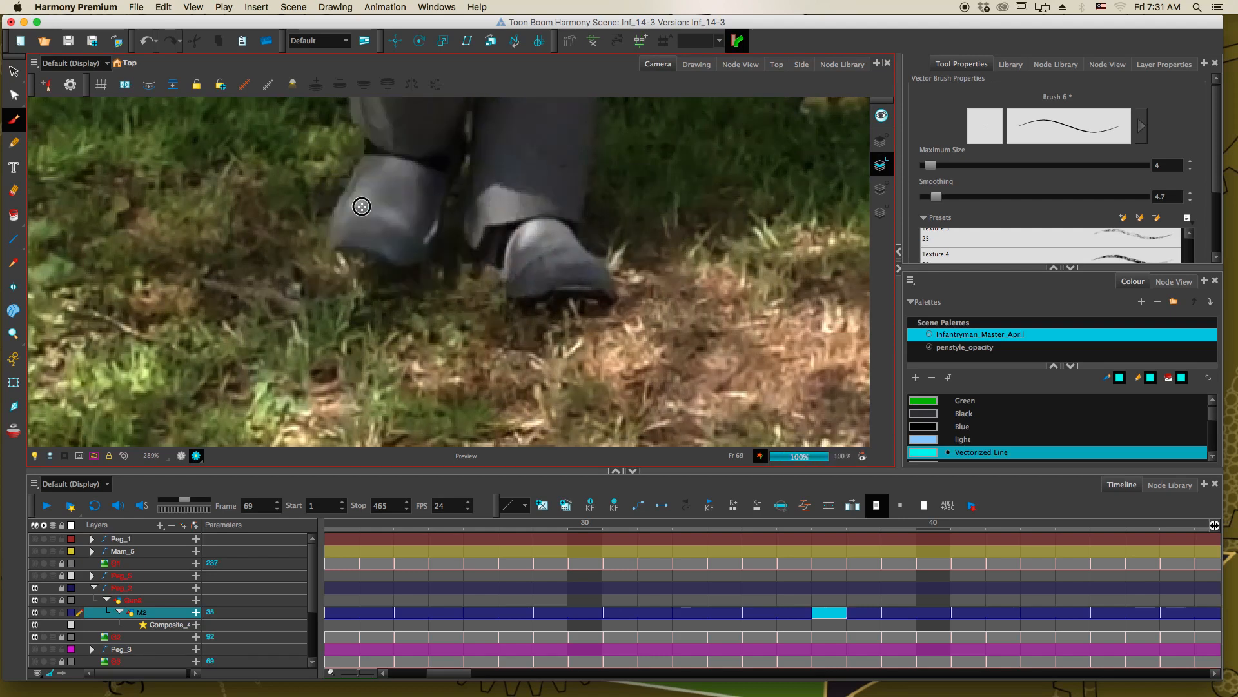
left_click_drag(362, 205, 331, 221)
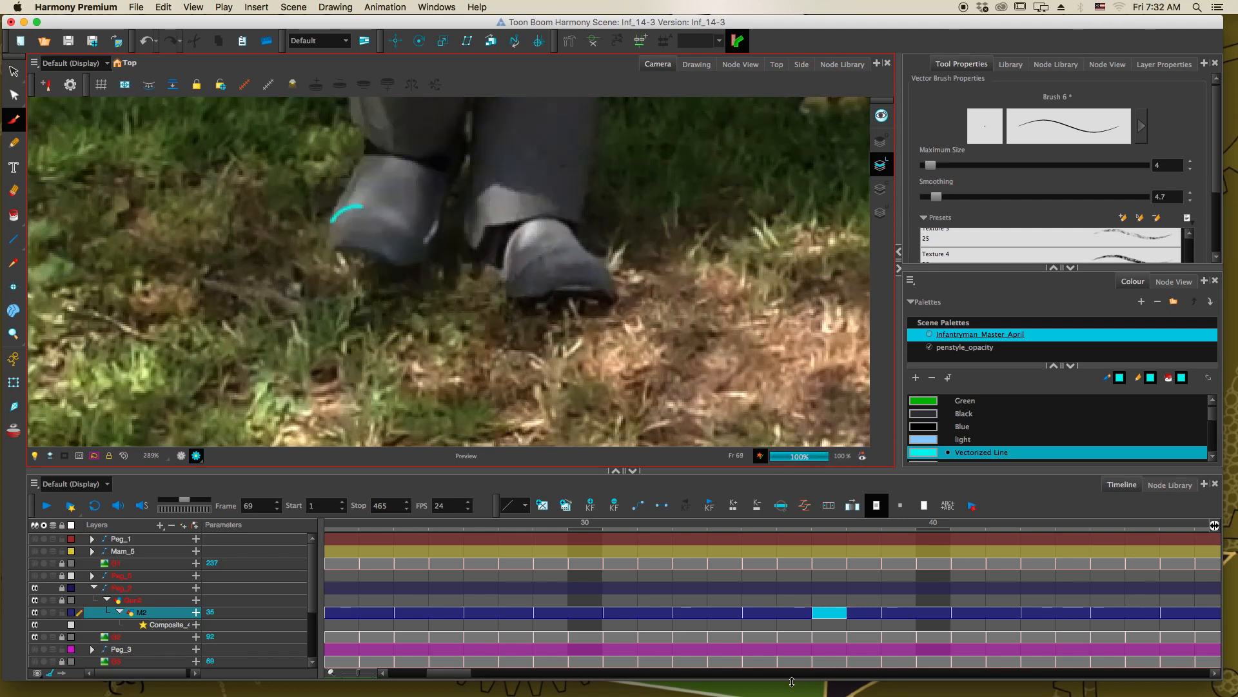
Draw the toe-cap line on the left-hand shoe at frame 71 and advance to frame 73
left_click_drag(451, 672, 389, 673)
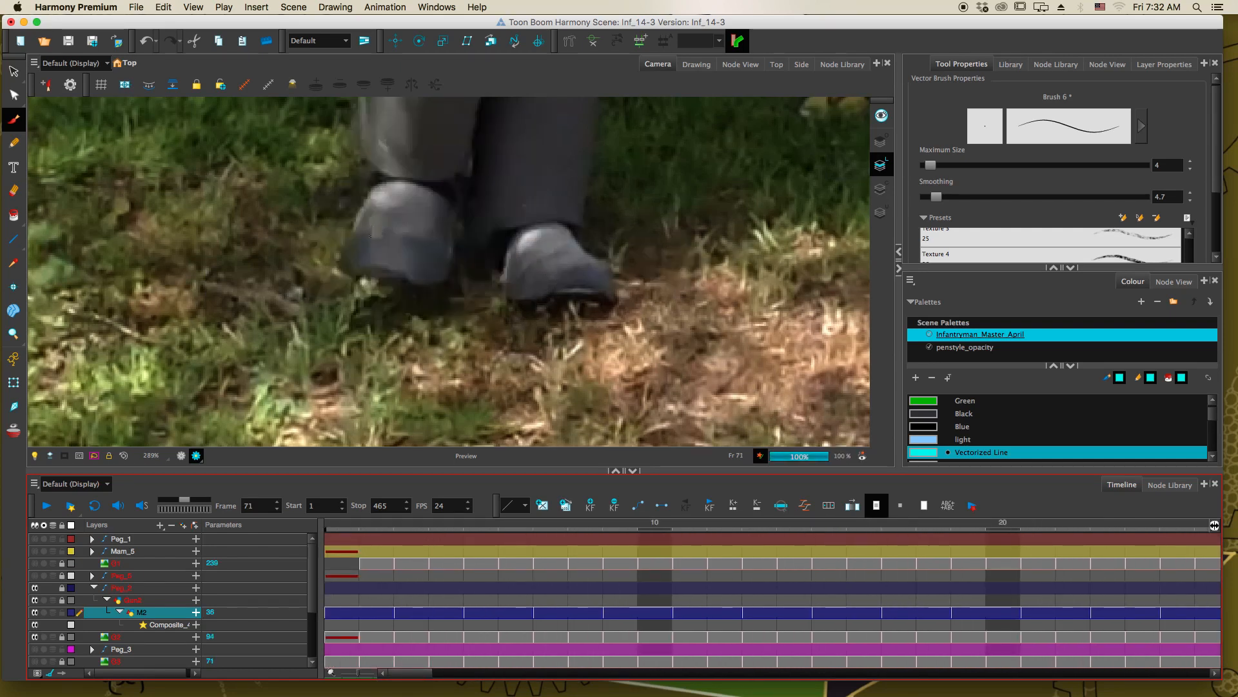
left_click_drag(382, 229, 343, 250)
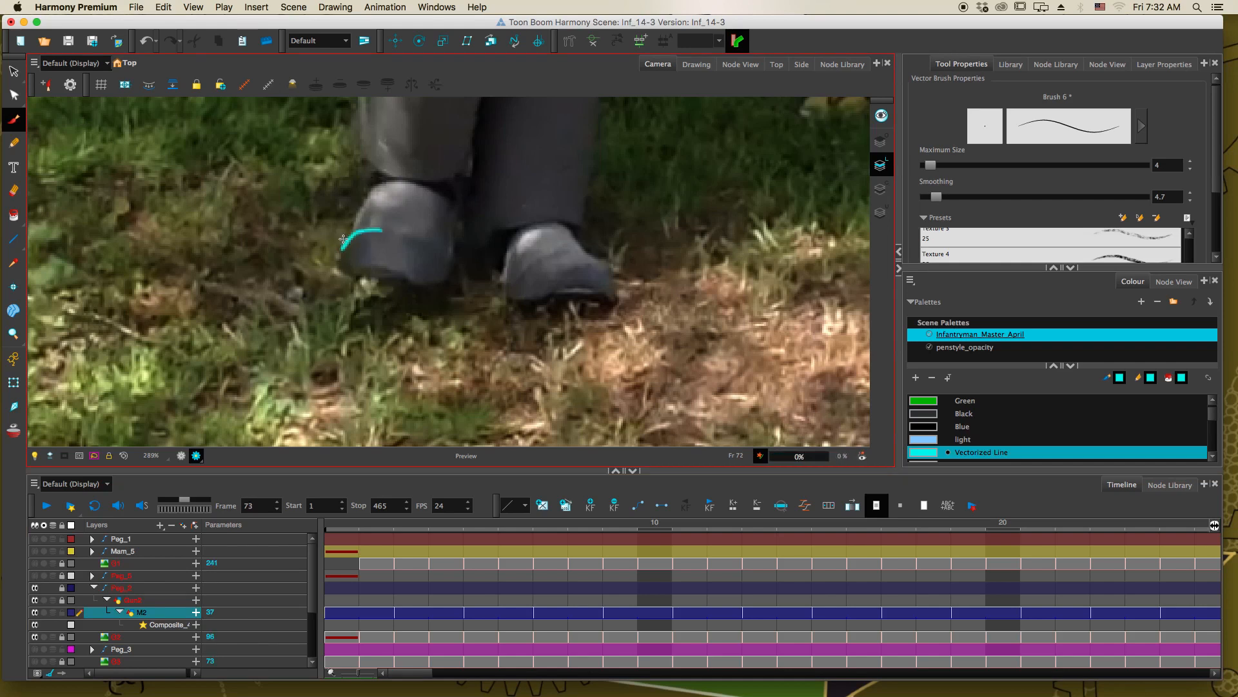
key("period")
key("period")
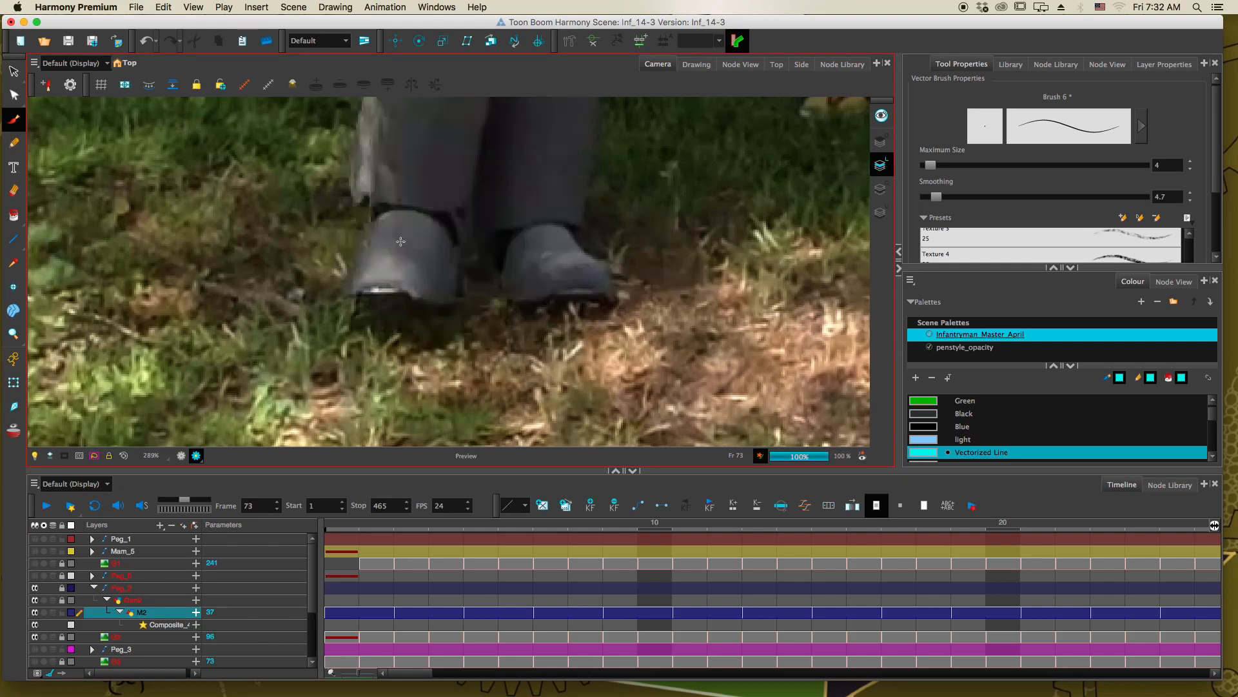
Draw the toe-cap line on the left-hand shoe on every second frame from 73 to 87
mouse_move(385, 246)
left_mouse_down()
mouse_move(352, 270)
mouse_move(379, 278)
mouse_move(352, 297)
mouse_move(395, 295)
mouse_move(359, 327)
mouse_move(398, 307)
mouse_move(373, 318)
mouse_move(367, 362)
mouse_move(385, 347)
mouse_move(365, 372)
mouse_move(392, 348)
mouse_move(366, 370)
left_mouse_up()
key("period")
key("period")
key("period")
key("period")
key("period")
key("period")
key("period")
key("period")
key("period")
key("period")
key("period")
key("period")
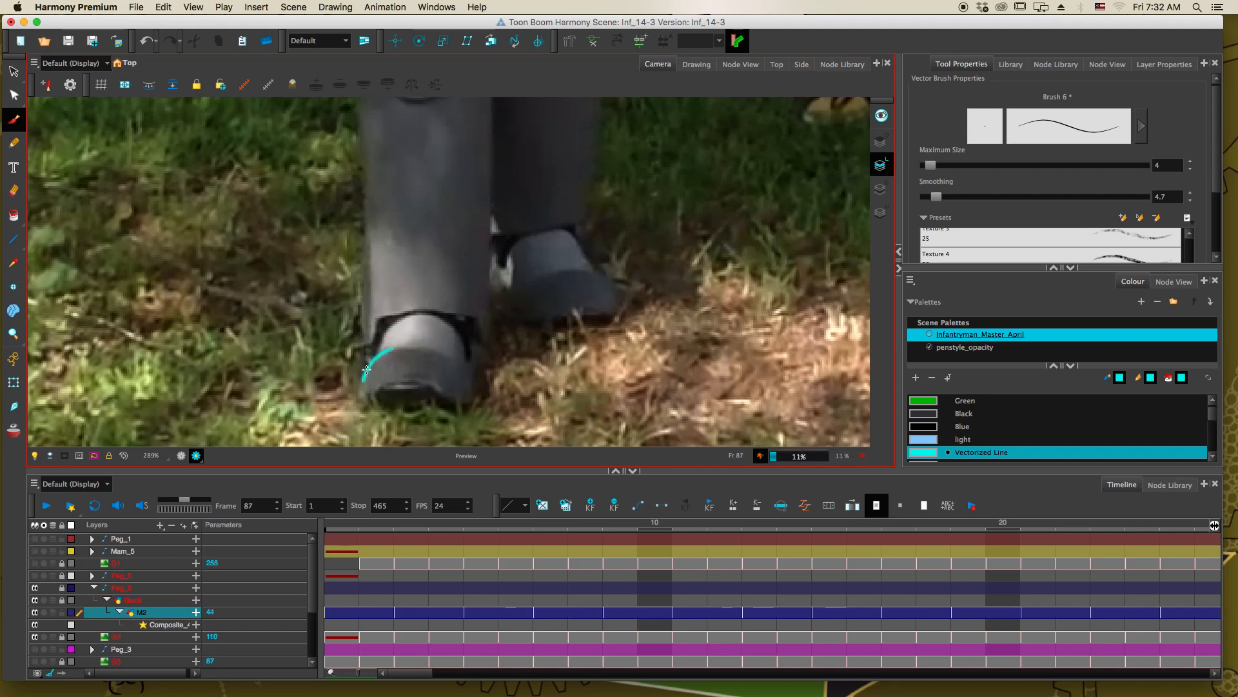
key("period")
key("period")
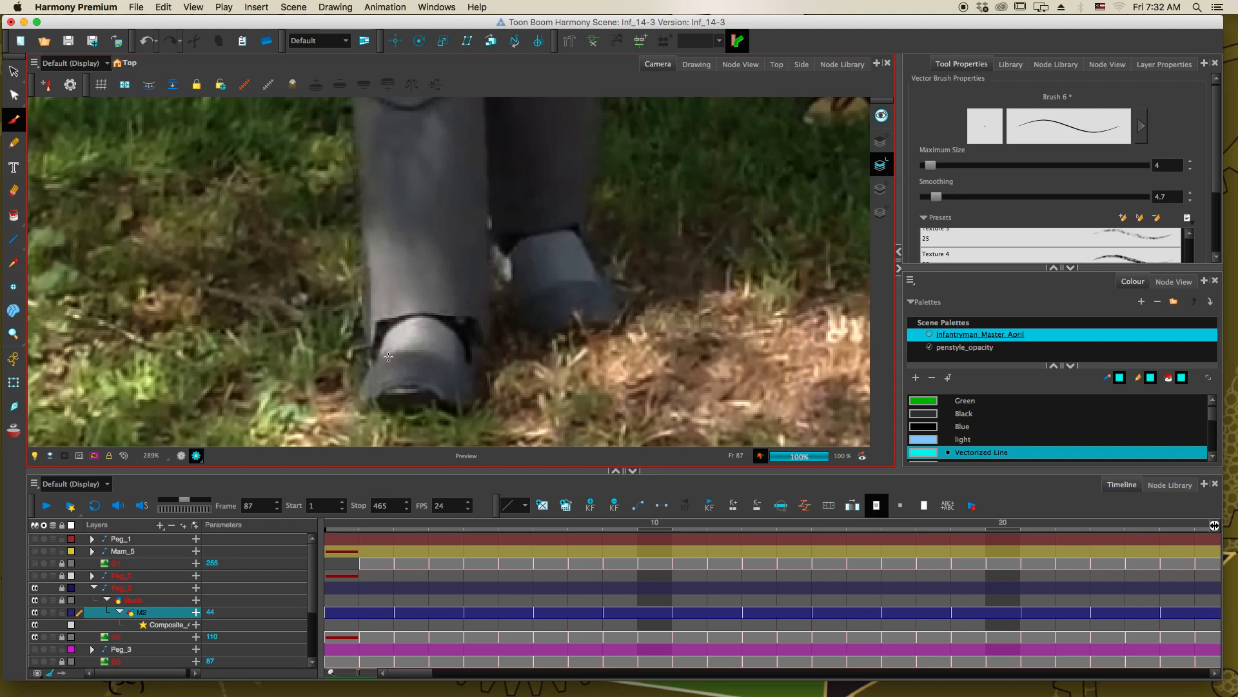
left_click_drag(393, 349, 362, 379)
Draw a toe-cap line on the outer side of the right-hand shoe at frame 83, undoing a first stroke on its inner side
key("comma")
key("comma")
key("comma")
key("comma")
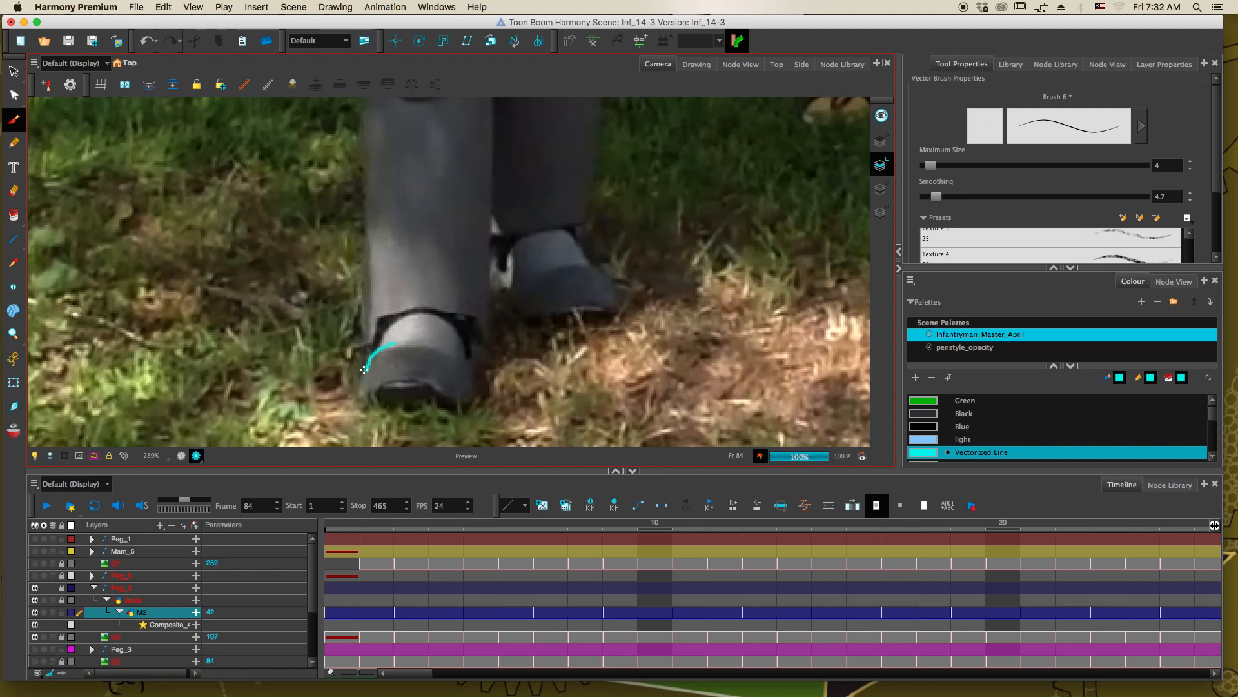
key("comma")
key("comma")
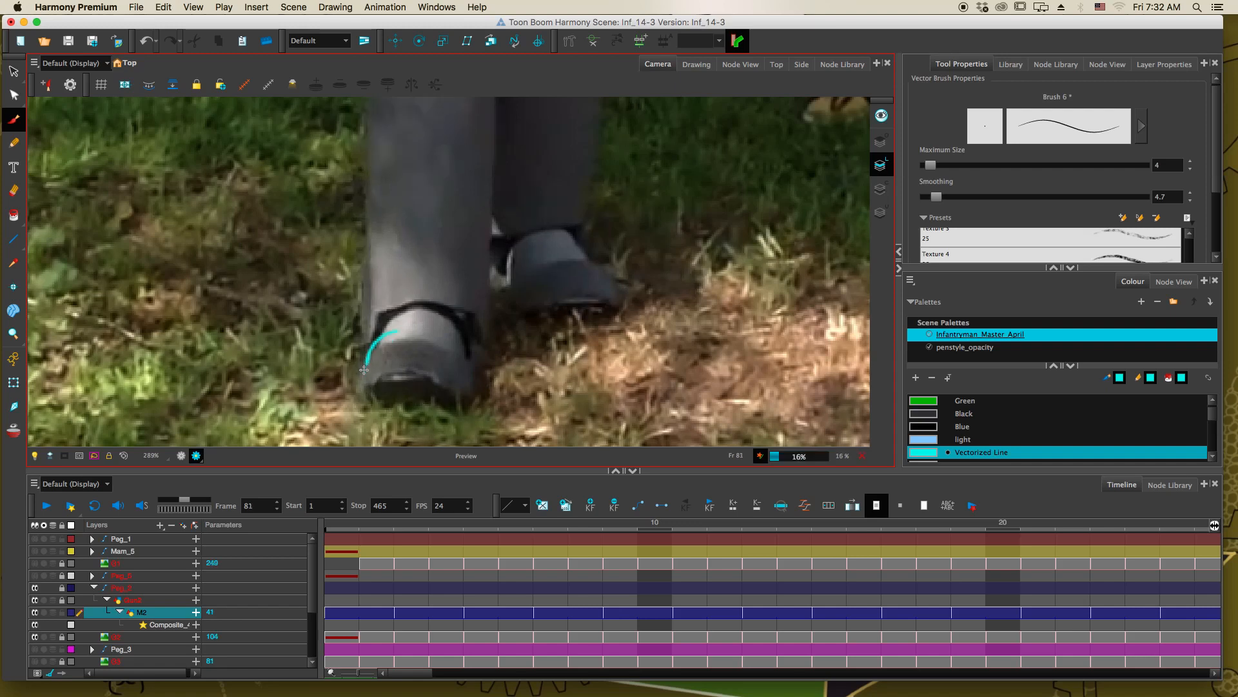
key("period")
key("period")
left_click_drag(547, 264, 510, 292)
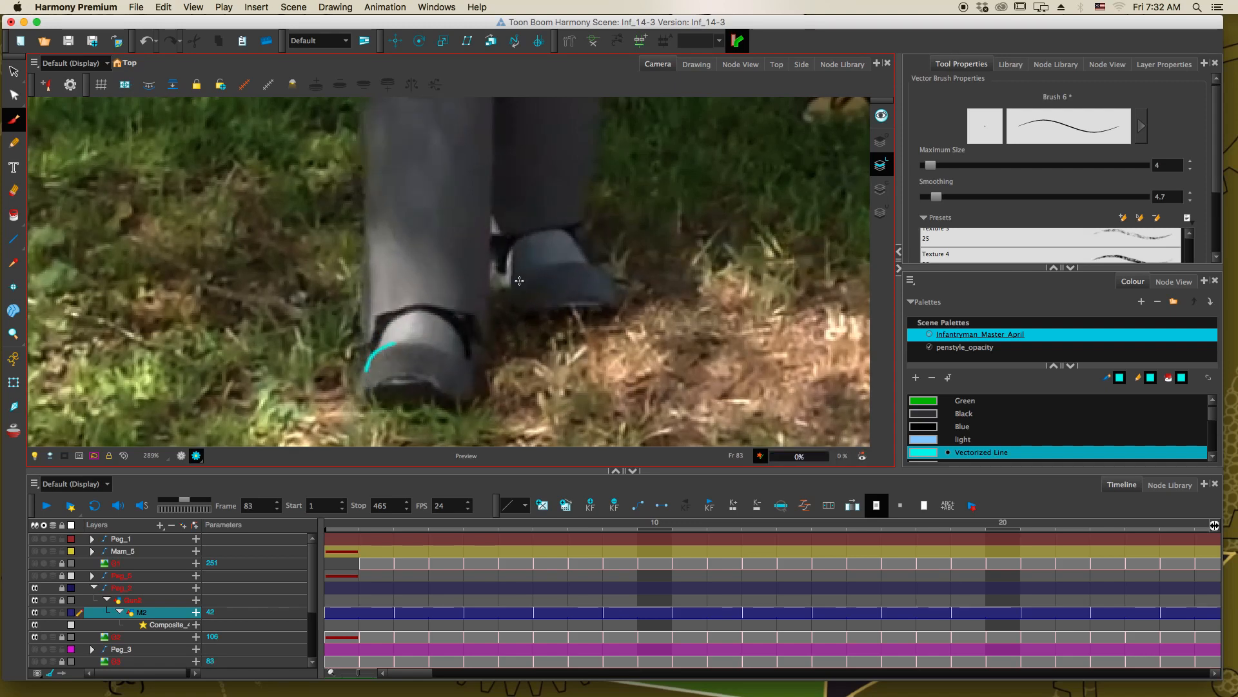
key("super+z")
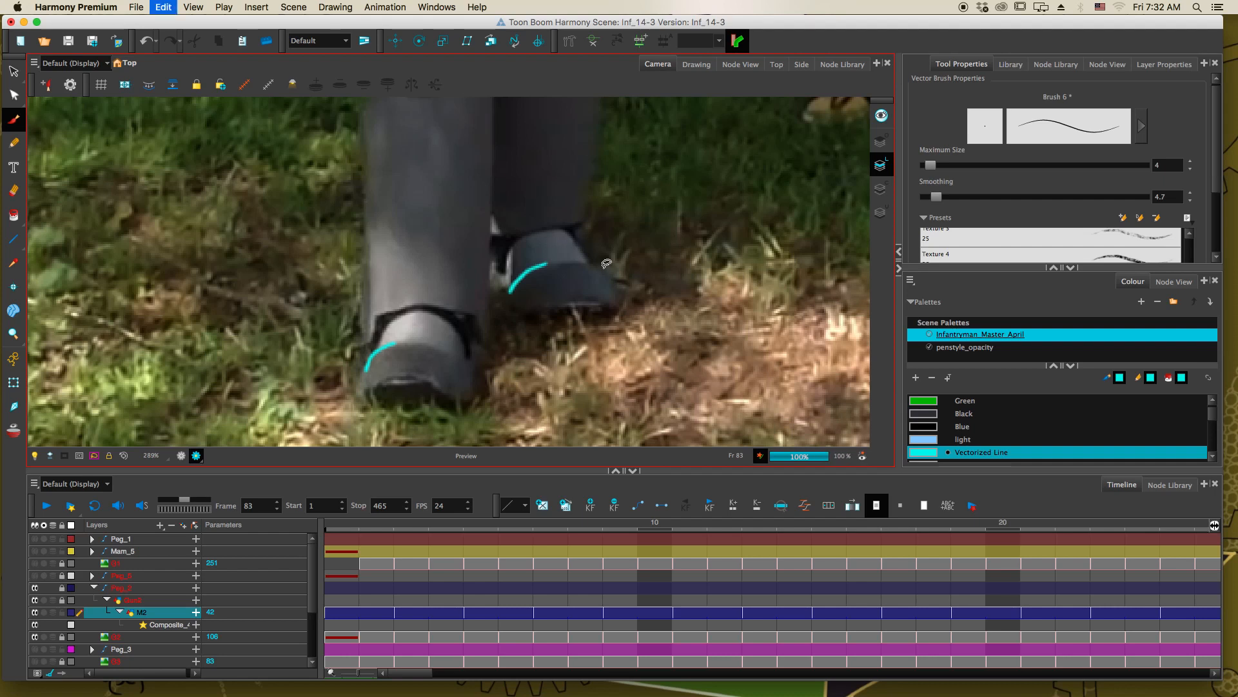
left_click_drag(574, 264, 610, 279)
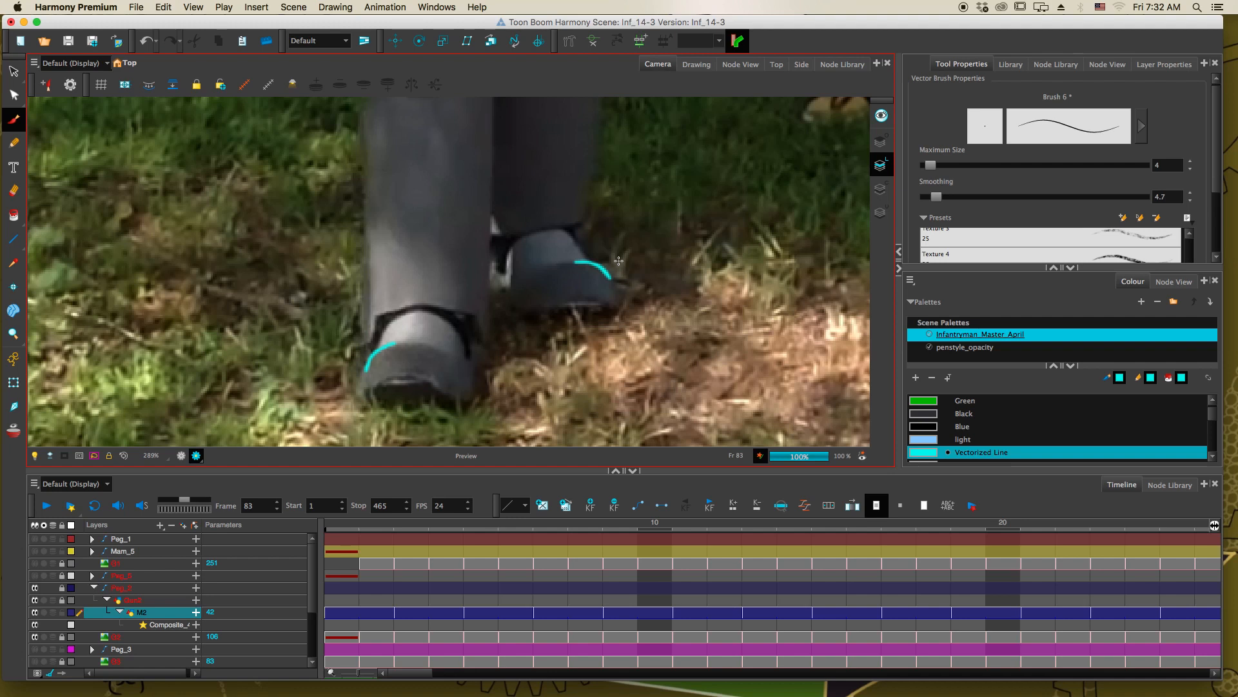
With the view rotated, draw the toe-cap line on the upper shoe at frames 85 and 87
left_click_drag(585, 392, 636, 276)
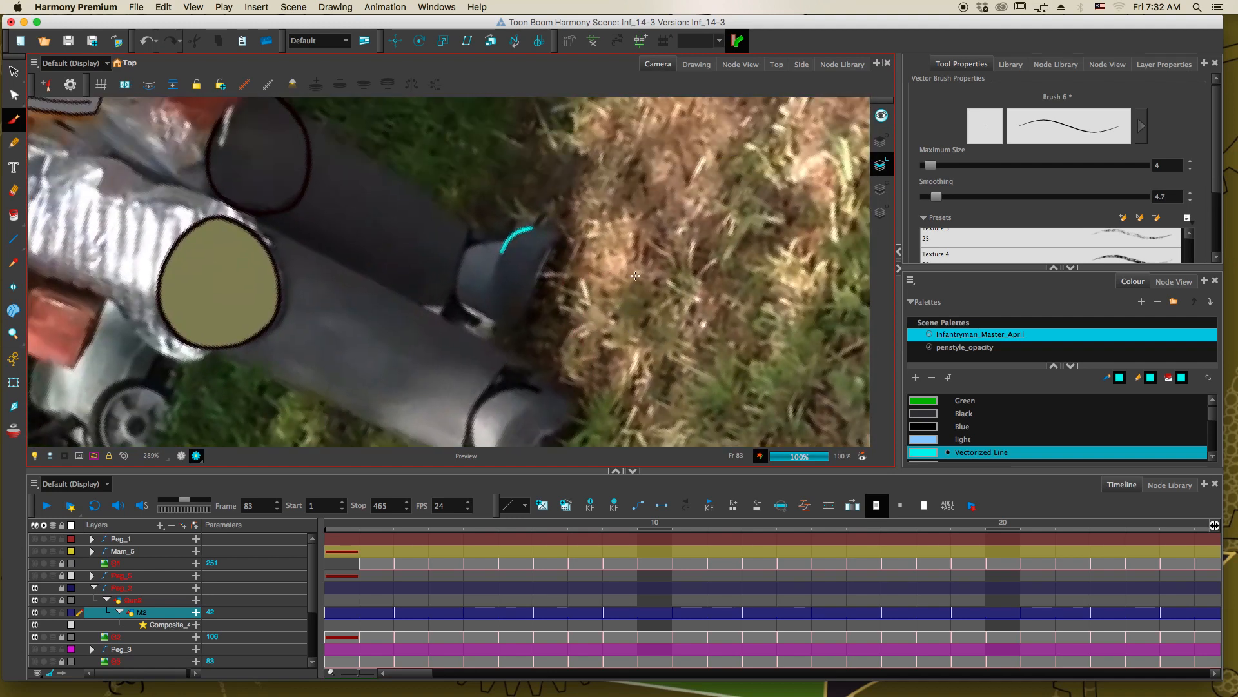
key("period")
key("period")
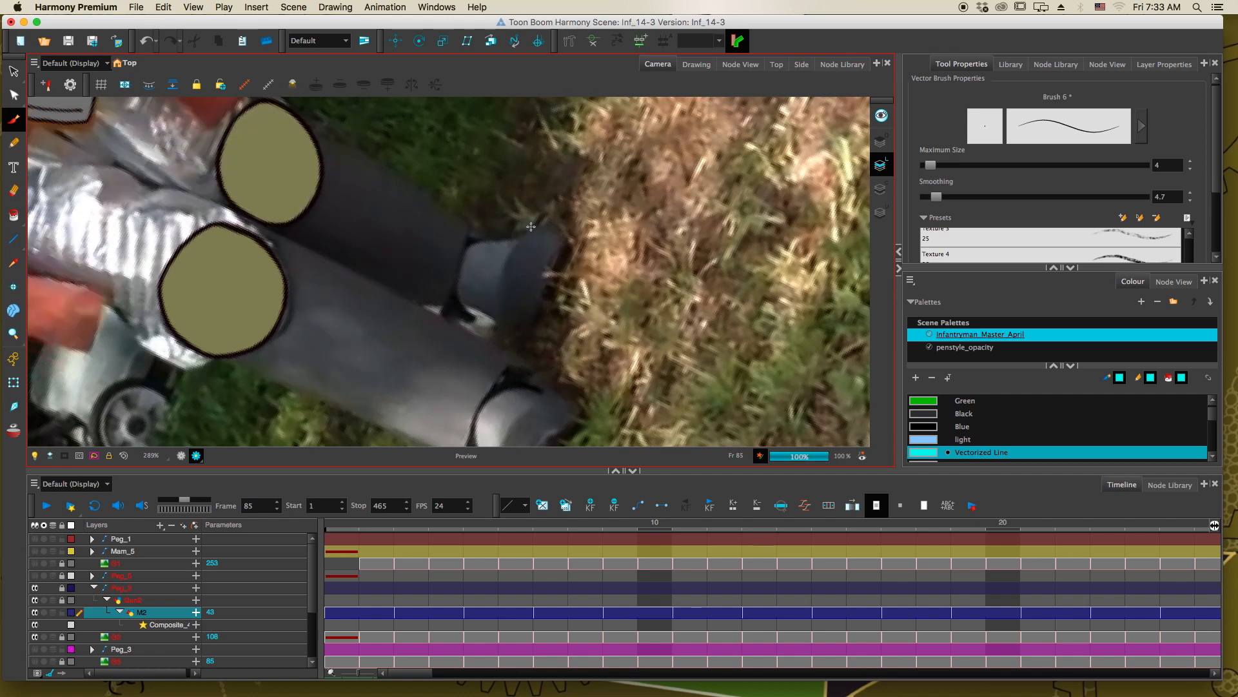
mouse_move(538, 229)
left_mouse_down()
mouse_move(502, 266)
mouse_move(530, 247)
mouse_move(520, 259)
left_mouse_up()
key("period")
key("period")
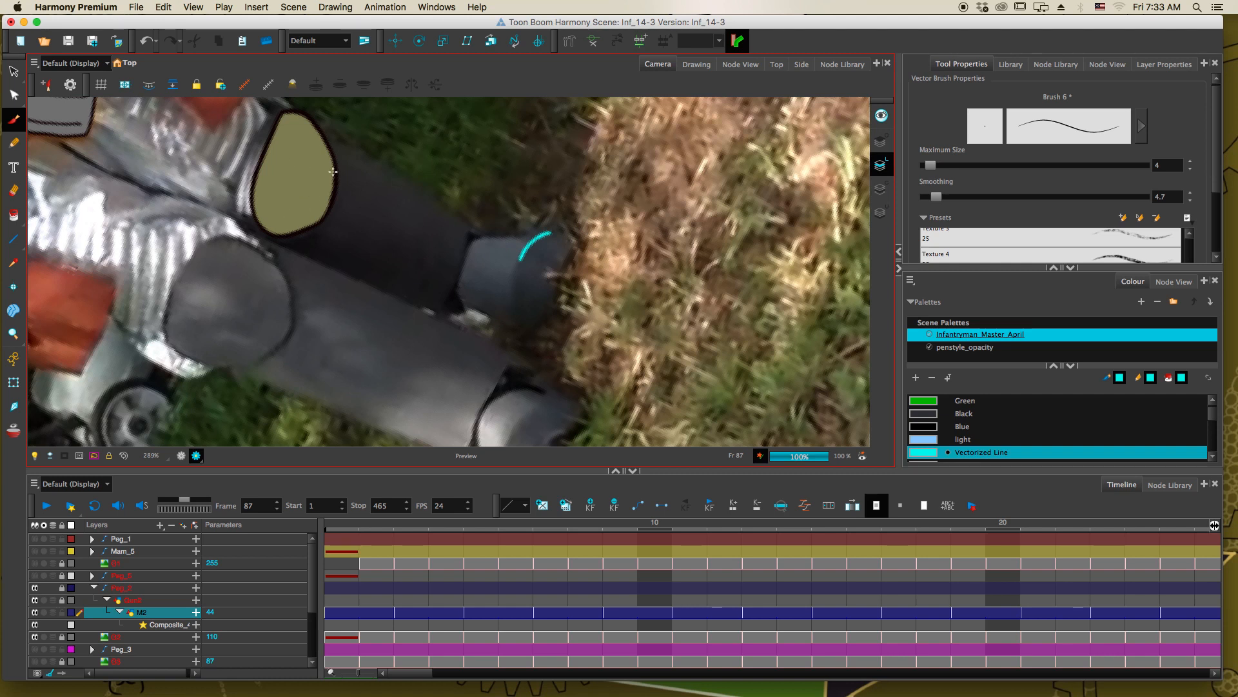
key("period")
key("period")
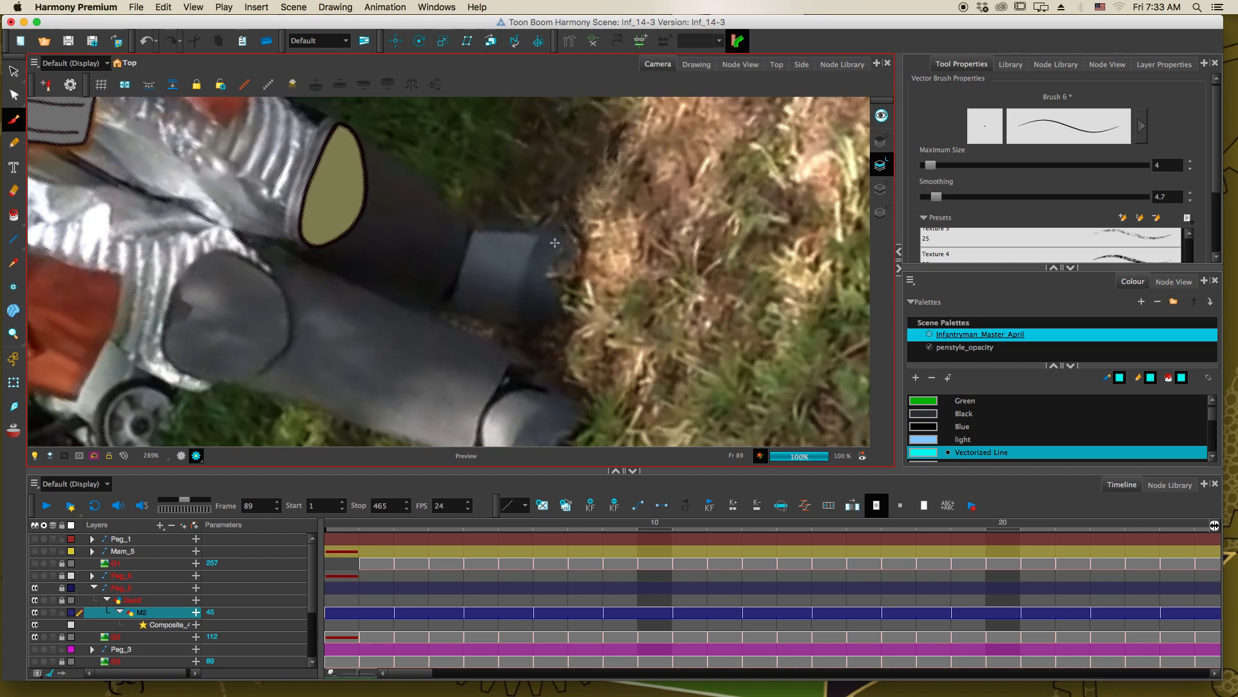
Draw the toe-cap line on the upper shoe at frames 89 and 91
left_click_drag(555, 232, 519, 283)
key("period")
key("period")
left_click_drag(553, 233, 519, 280)
key("period")
key("period")
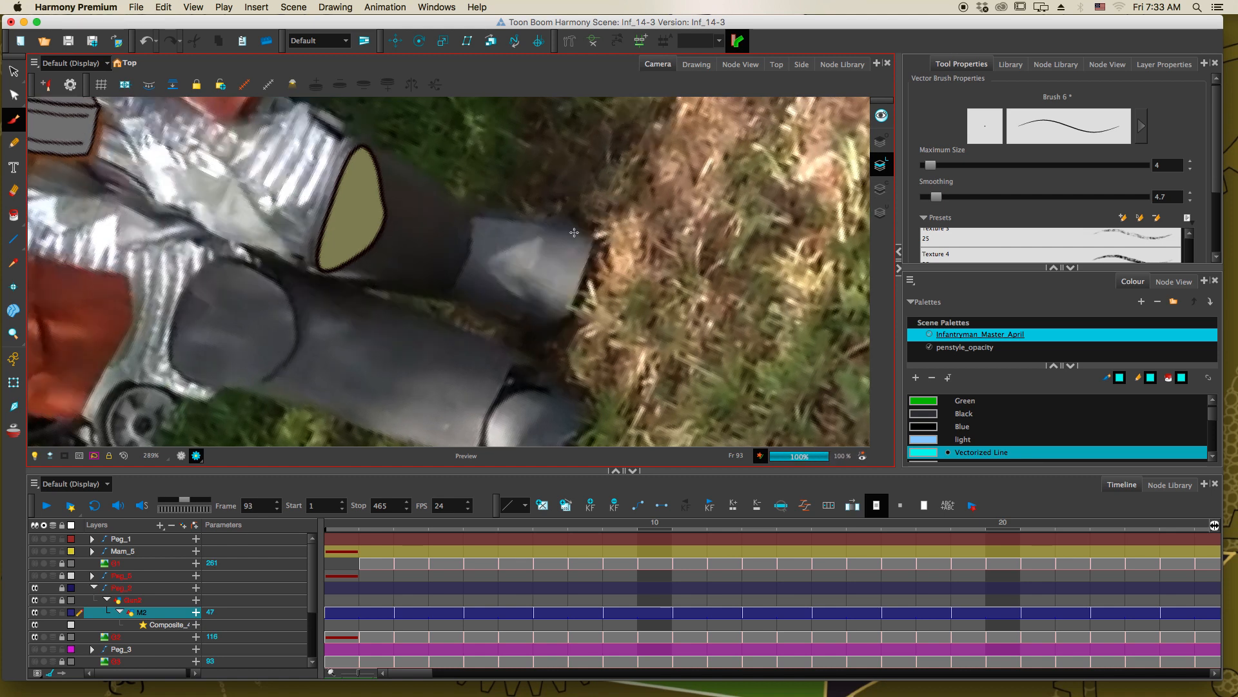
Draw the toe-cap line on the upper shoe at frames 93 and 95
left_click_drag(563, 226, 536, 271)
key("period")
key("period")
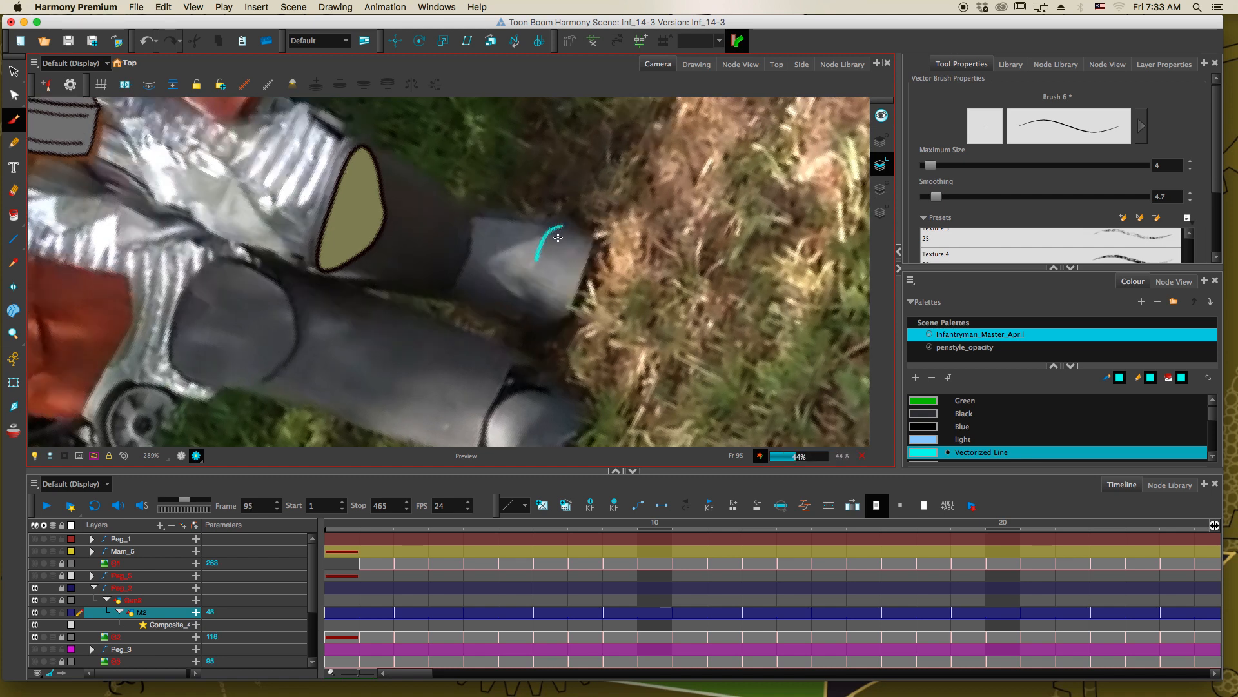
left_click_drag(583, 227, 556, 266)
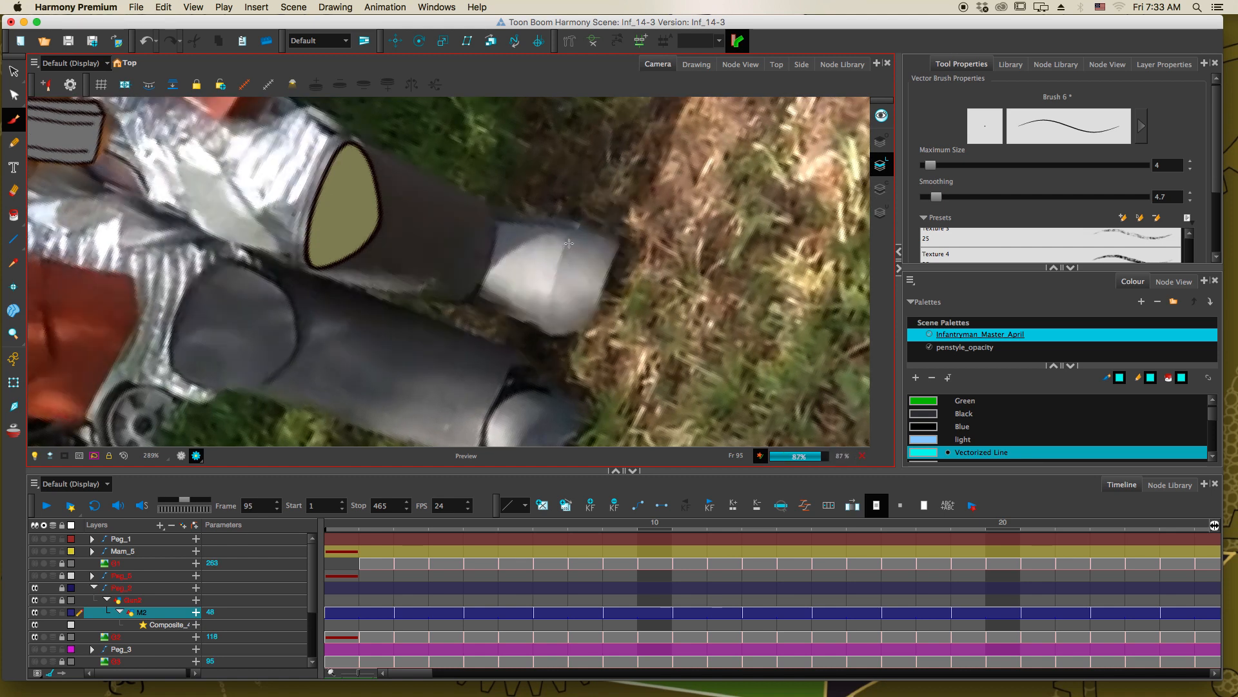
key("period")
key("period")
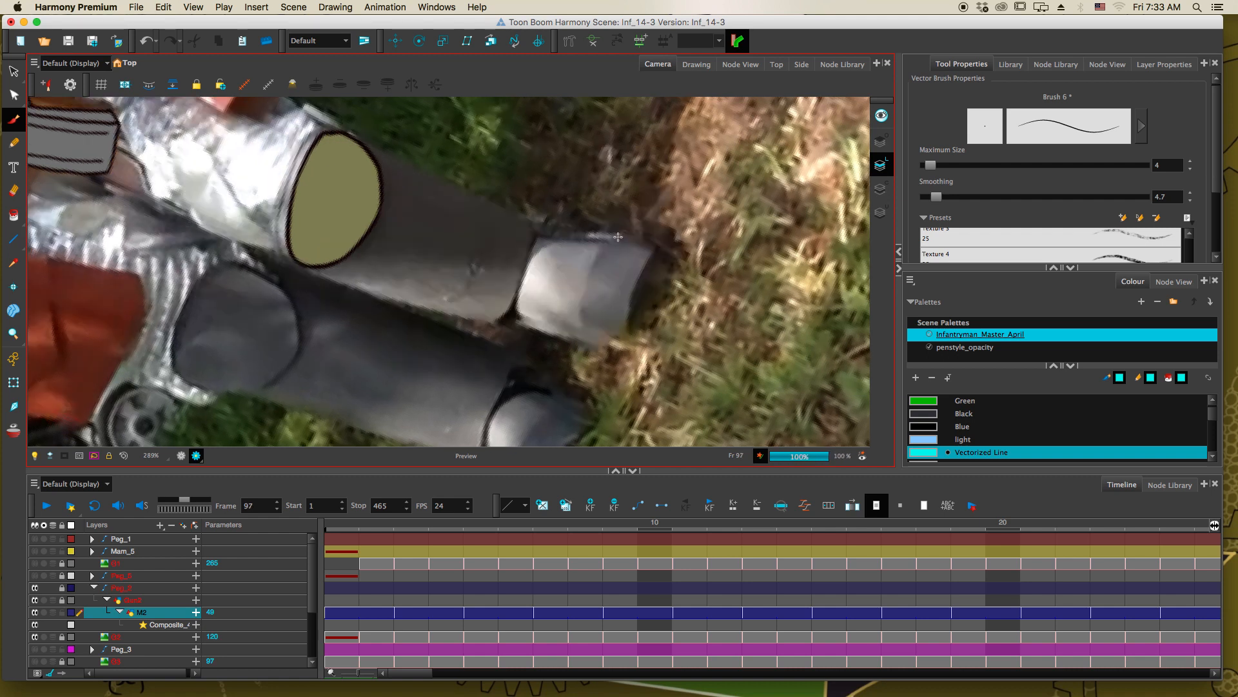
Draw the toe-cap line on the upper shoe on every second frame from 97 to 109
mouse_move(618, 237)
left_mouse_down()
mouse_move(595, 264)
mouse_move(634, 255)
mouse_move(616, 283)
mouse_move(658, 272)
mouse_move(635, 300)
mouse_move(667, 283)
mouse_move(649, 309)
mouse_move(686, 311)
mouse_move(678, 331)
mouse_move(711, 306)
mouse_move(691, 328)
left_mouse_up()
key("period")
key("period")
key("period")
key("period")
key("period")
key("period")
key("period")
key("period")
key("period")
key("period")
key("period")
key("period")
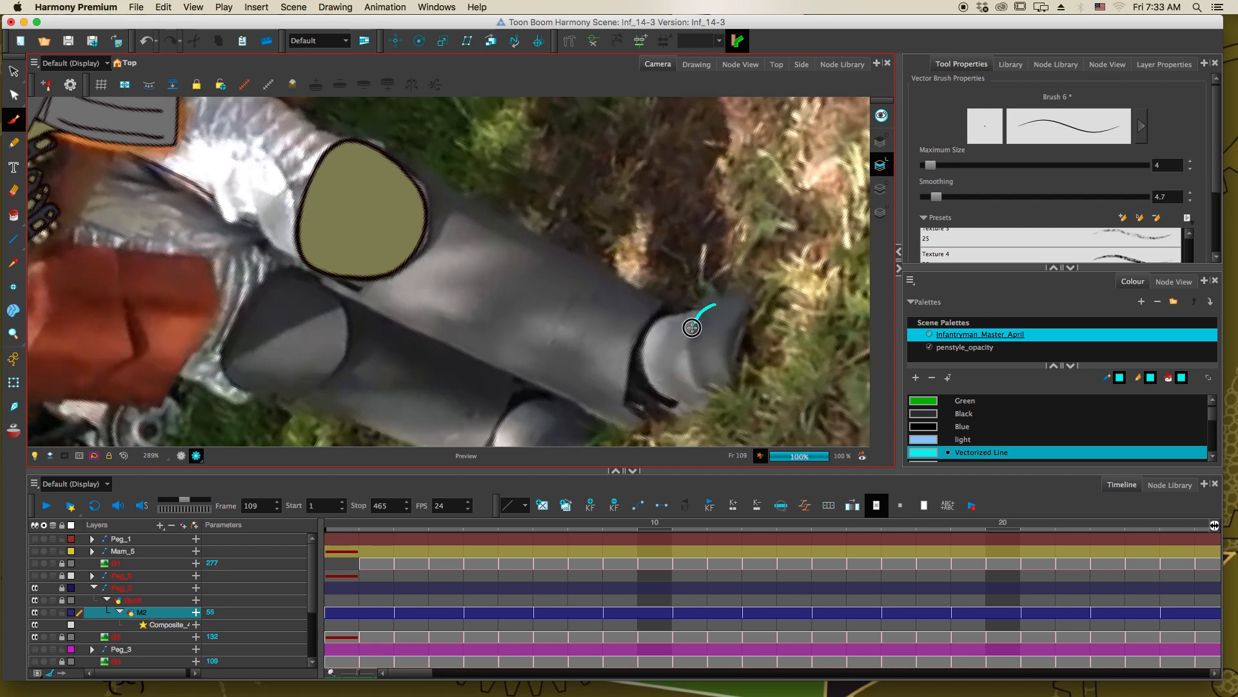
key("period")
key("period")
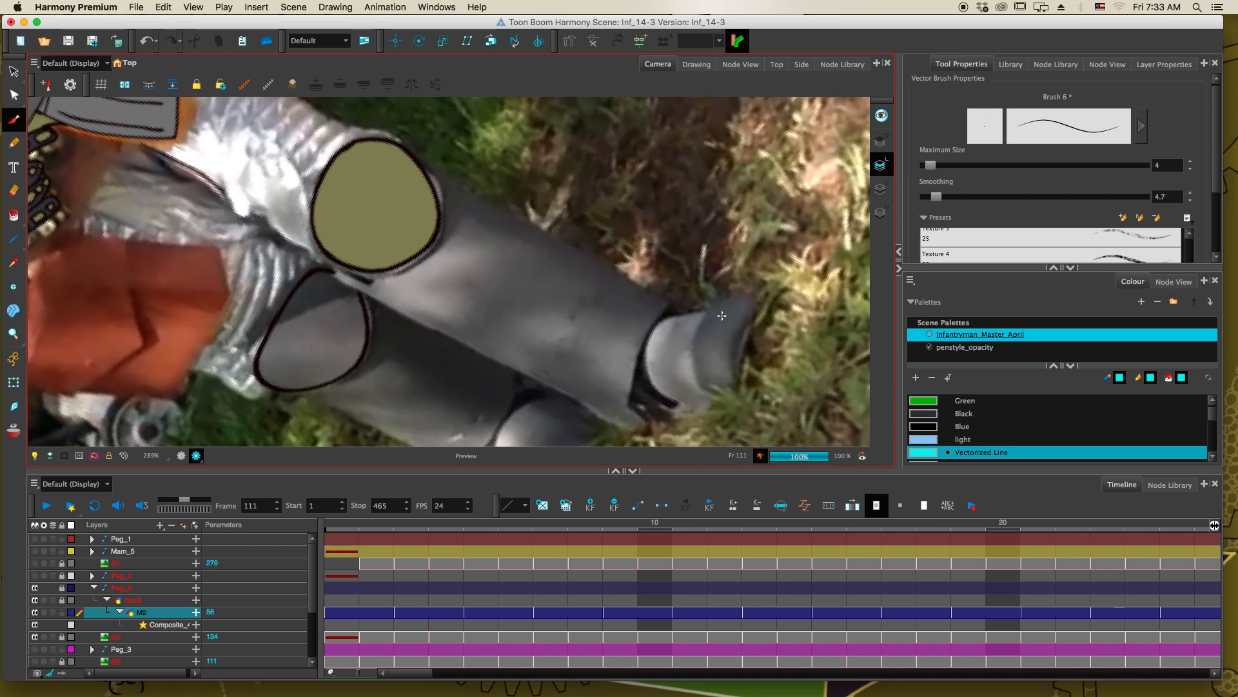
Draw toe-cap lines on both the upper and lower shoes at frame 111
scroll(580, 258, "down", 5)
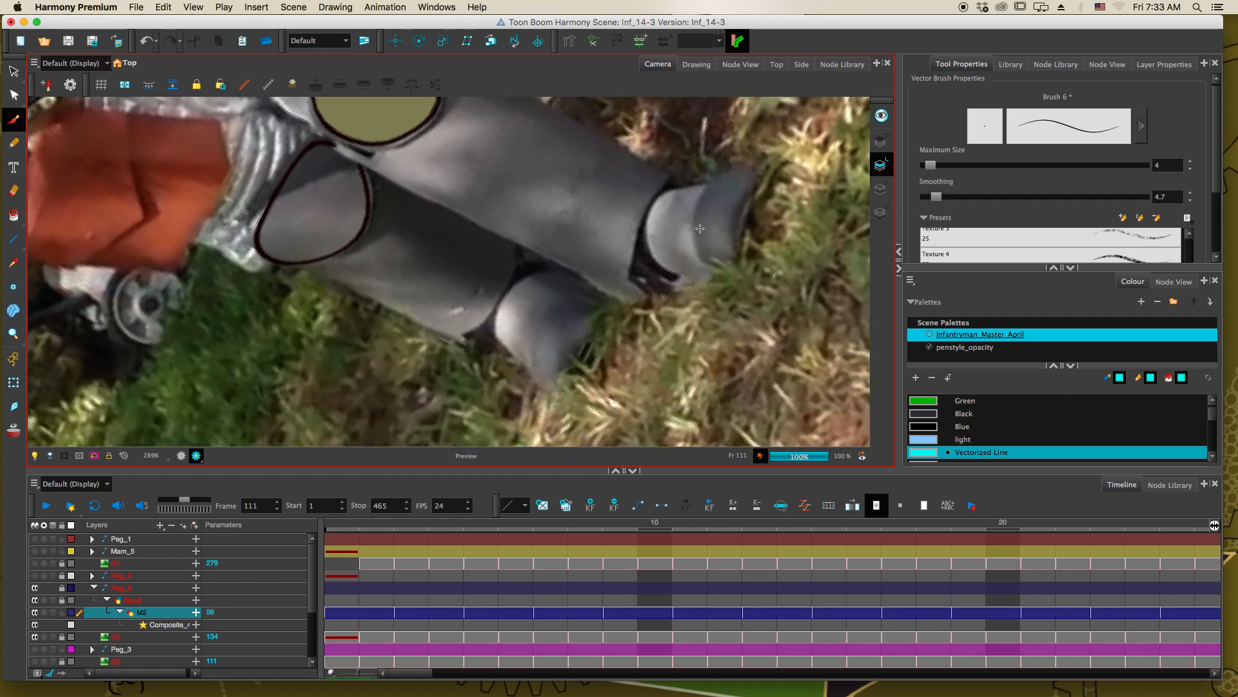
left_click_drag(721, 172, 695, 208)
left_click_drag(542, 323, 535, 367)
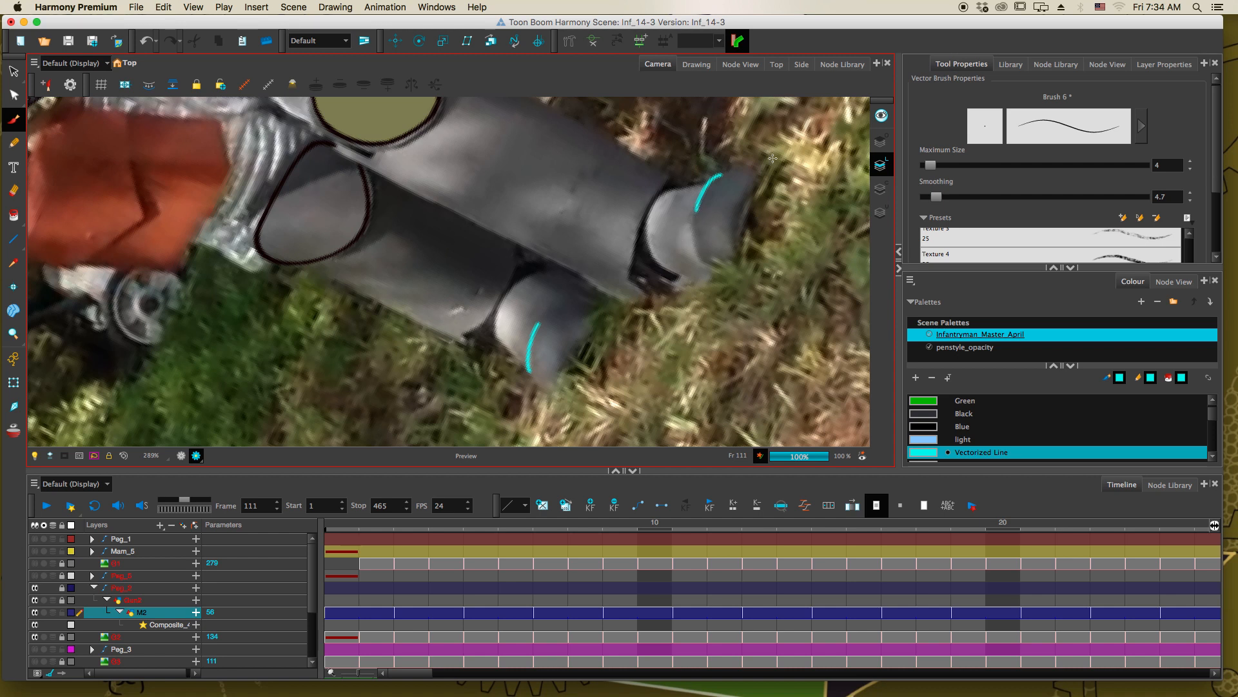
key("period")
key("period")
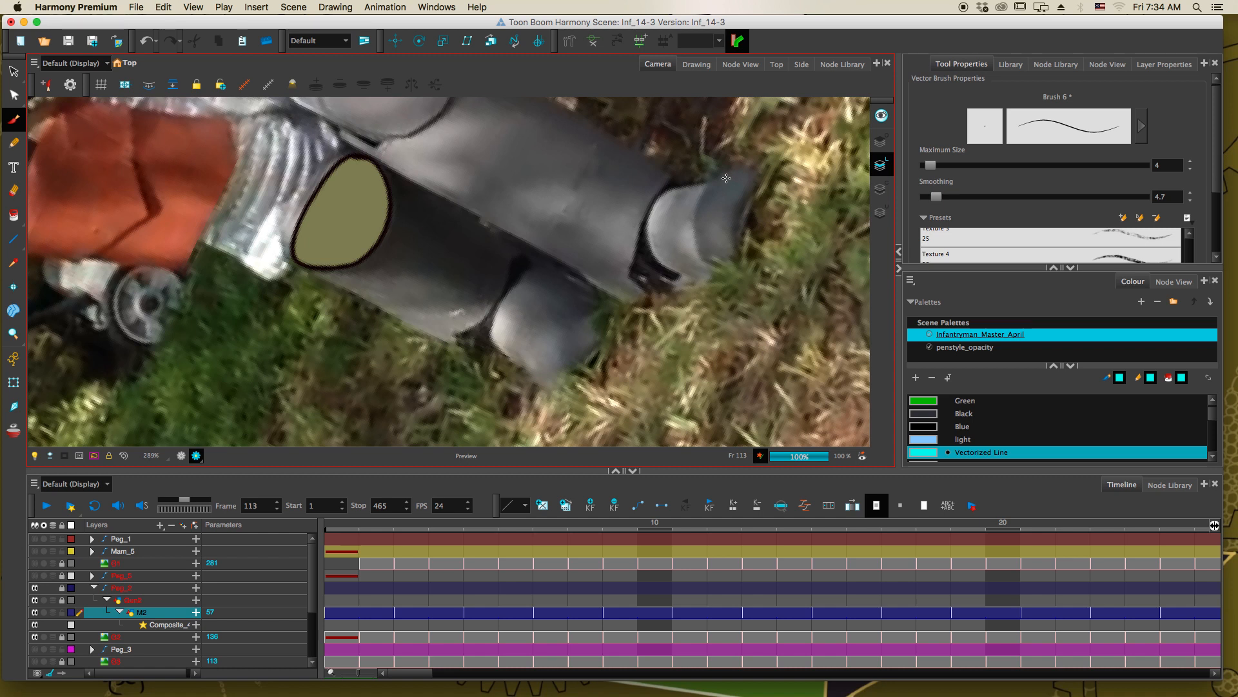
Draw the toe-cap line on the lower shoe at frame 115
left_click_drag(425, 673, 485, 678)
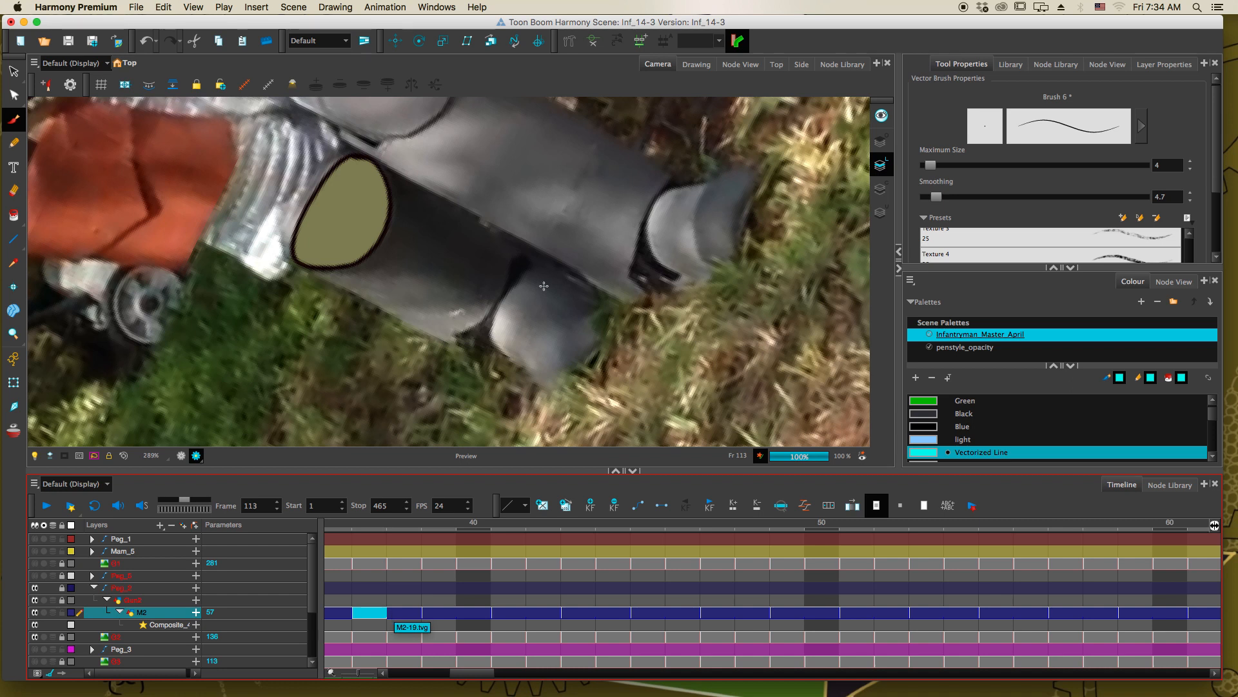
key("comma")
key("period")
key("period")
key("period")
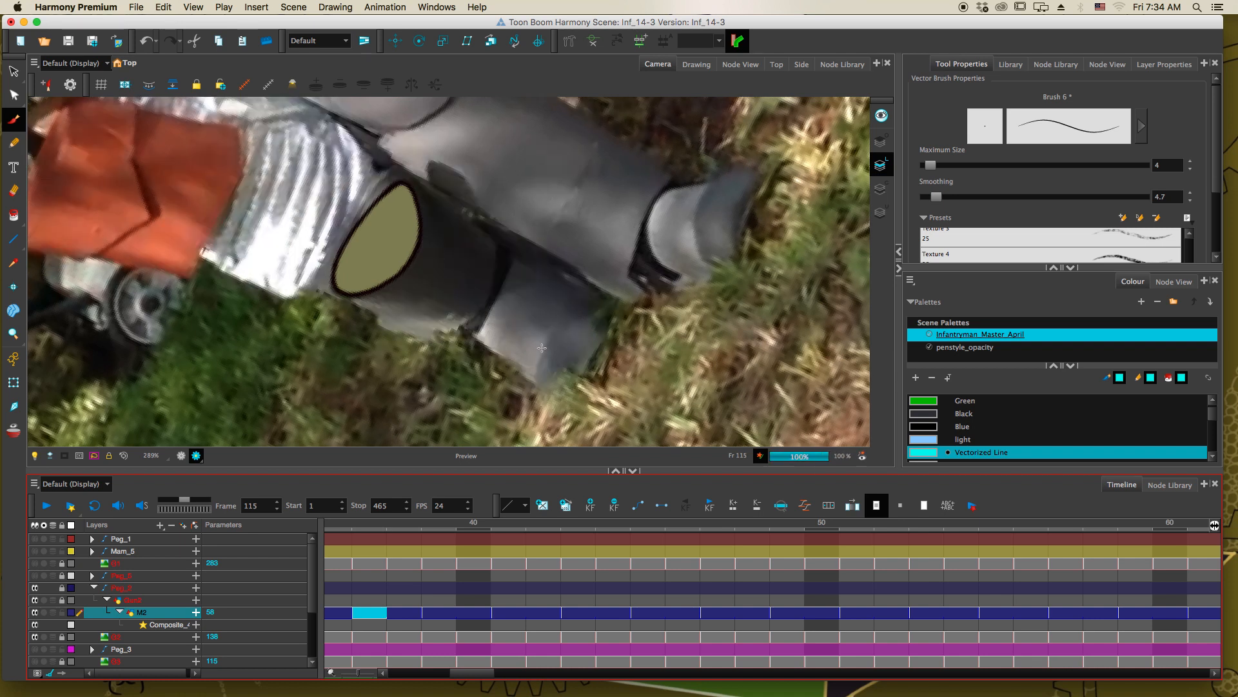
left_click_drag(552, 332, 534, 379)
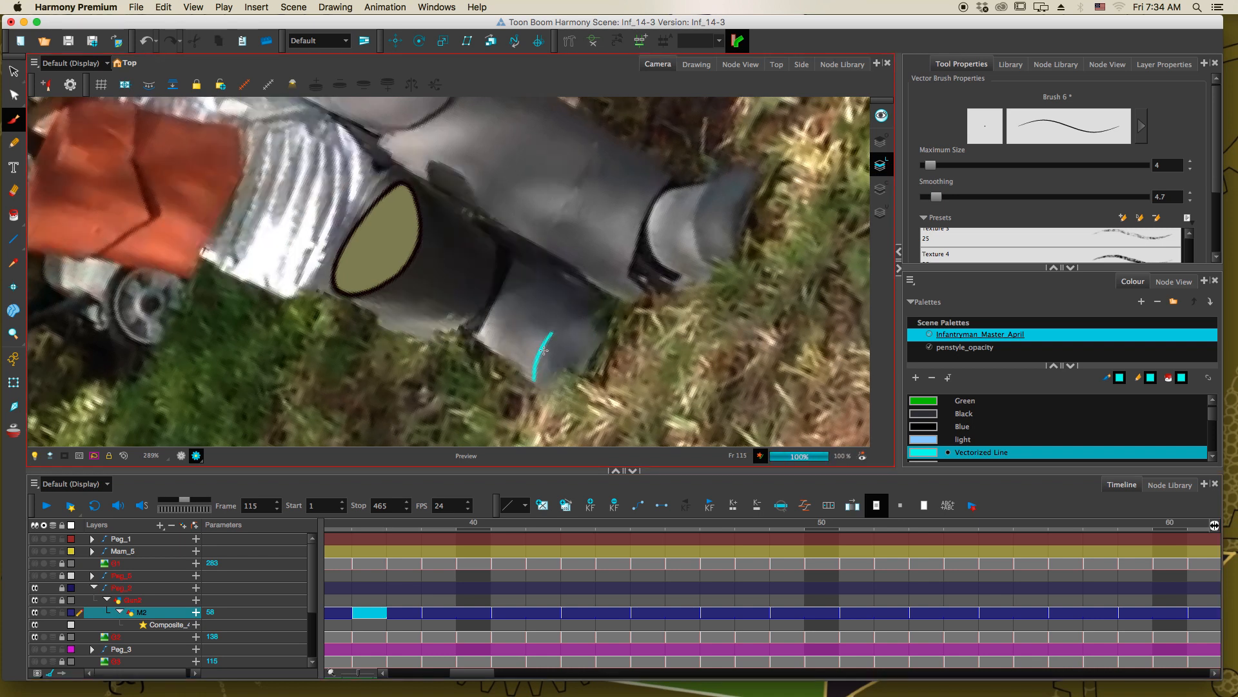
Switch the camera out of render preview, enable onion skin, and return to frame 113 with the timeline centred near it
left_click(182, 457)
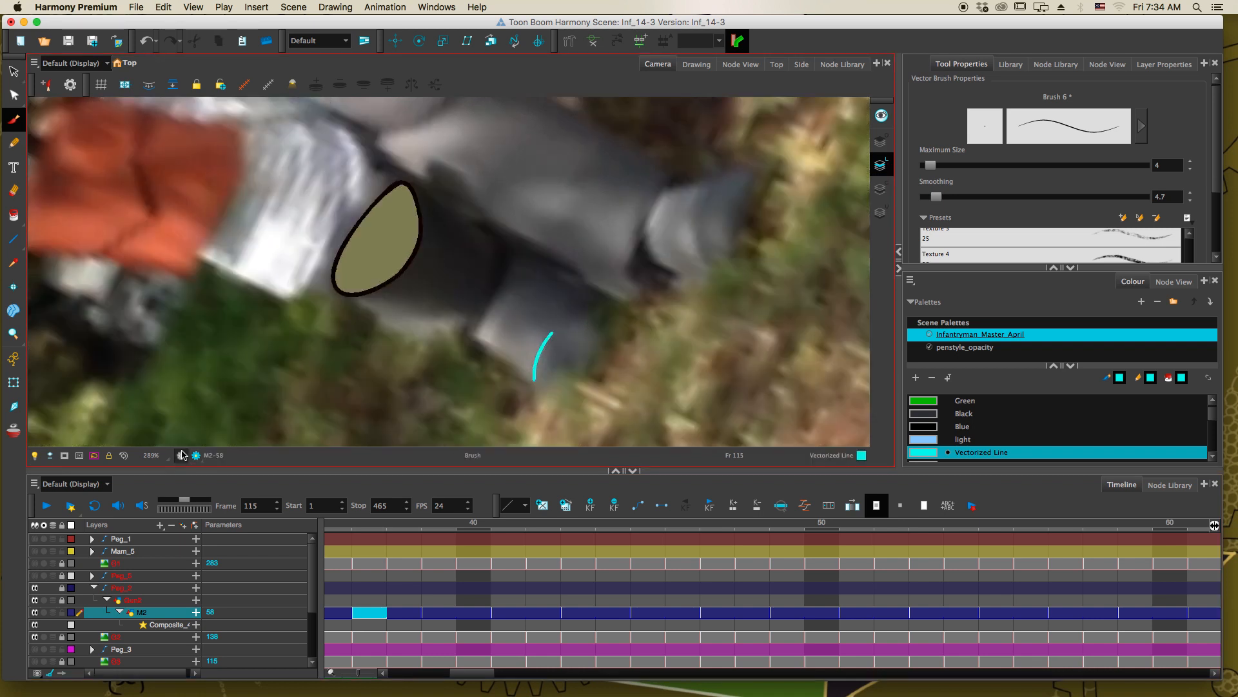
key("alt+o")
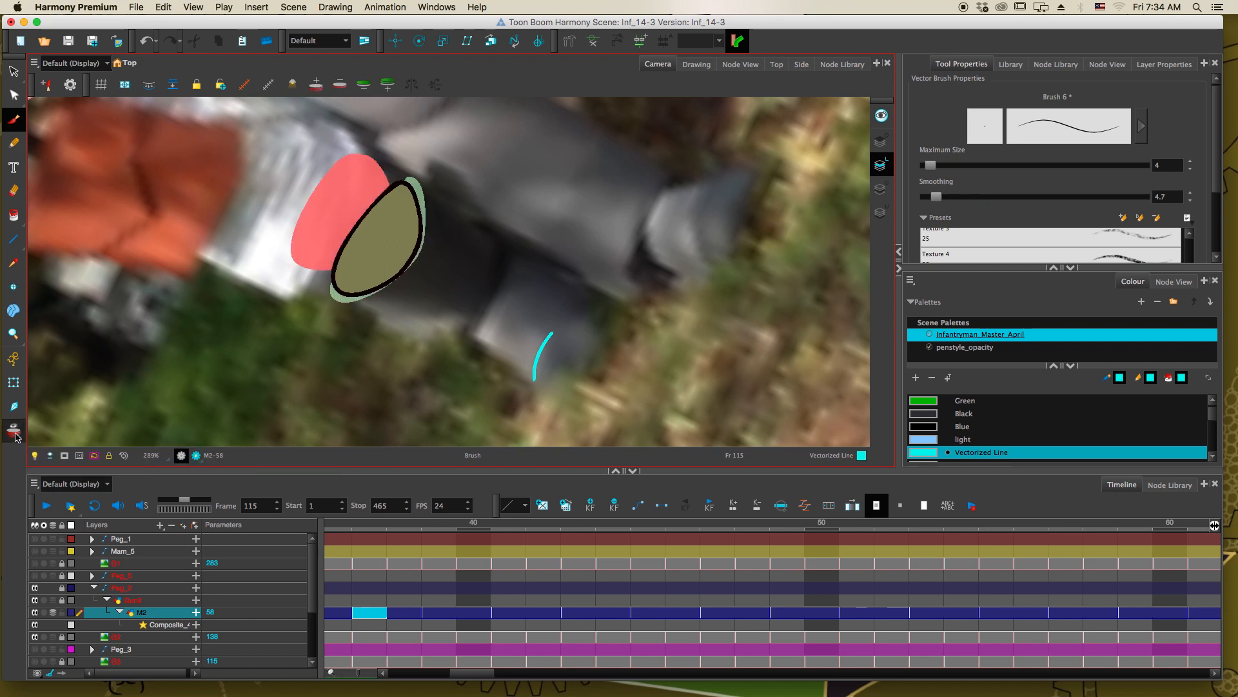
key("comma")
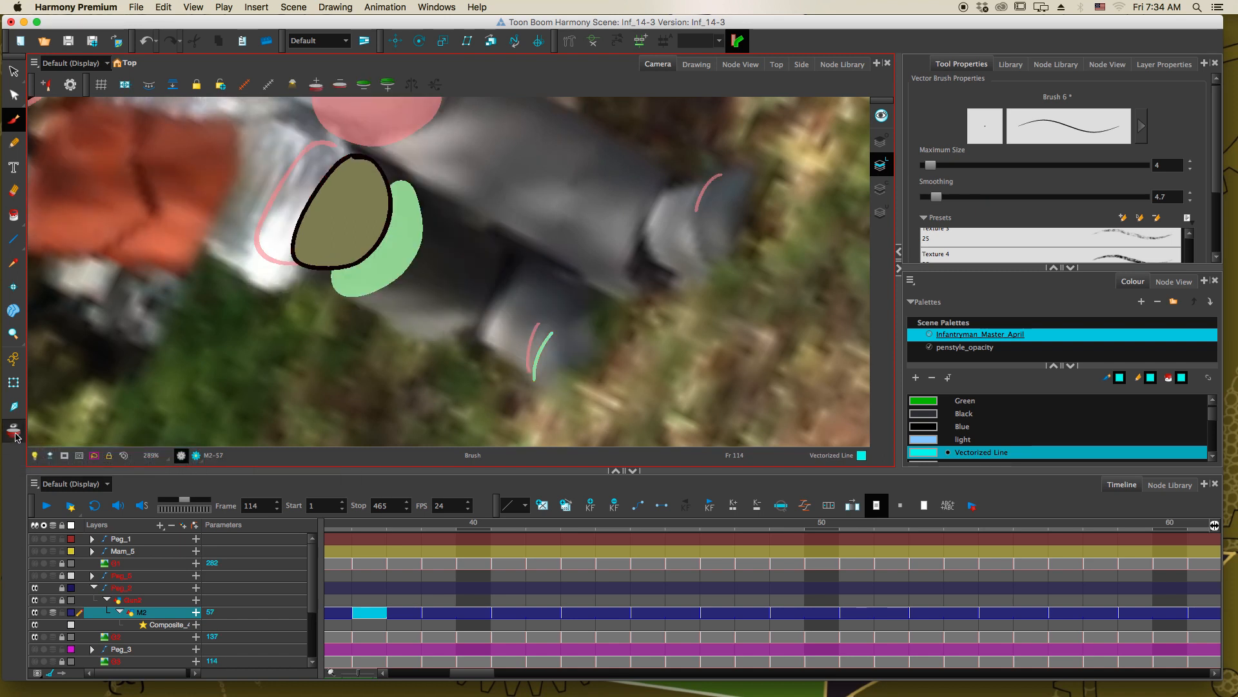
key("comma")
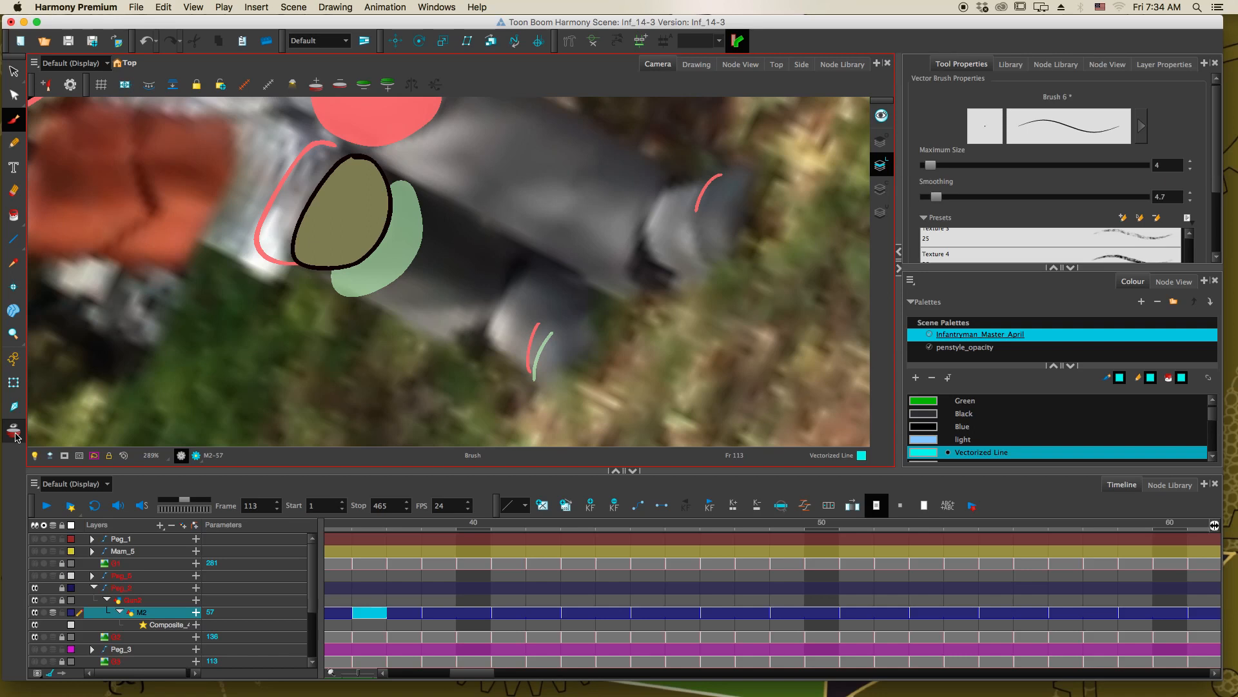
left_click_drag(462, 674, 592, 672)
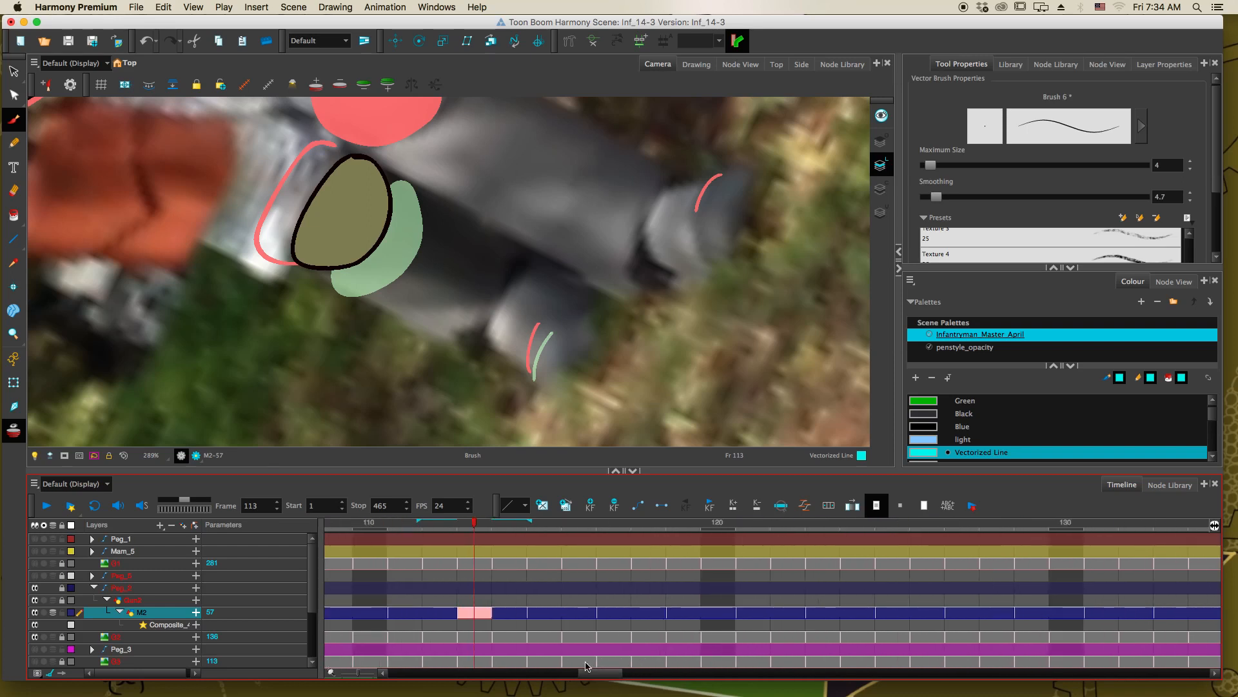
Draw the lower shoe's toe-cap line at frame 113 between the neighbouring onion-skin lines and restore the render preview
key("period")
key("period")
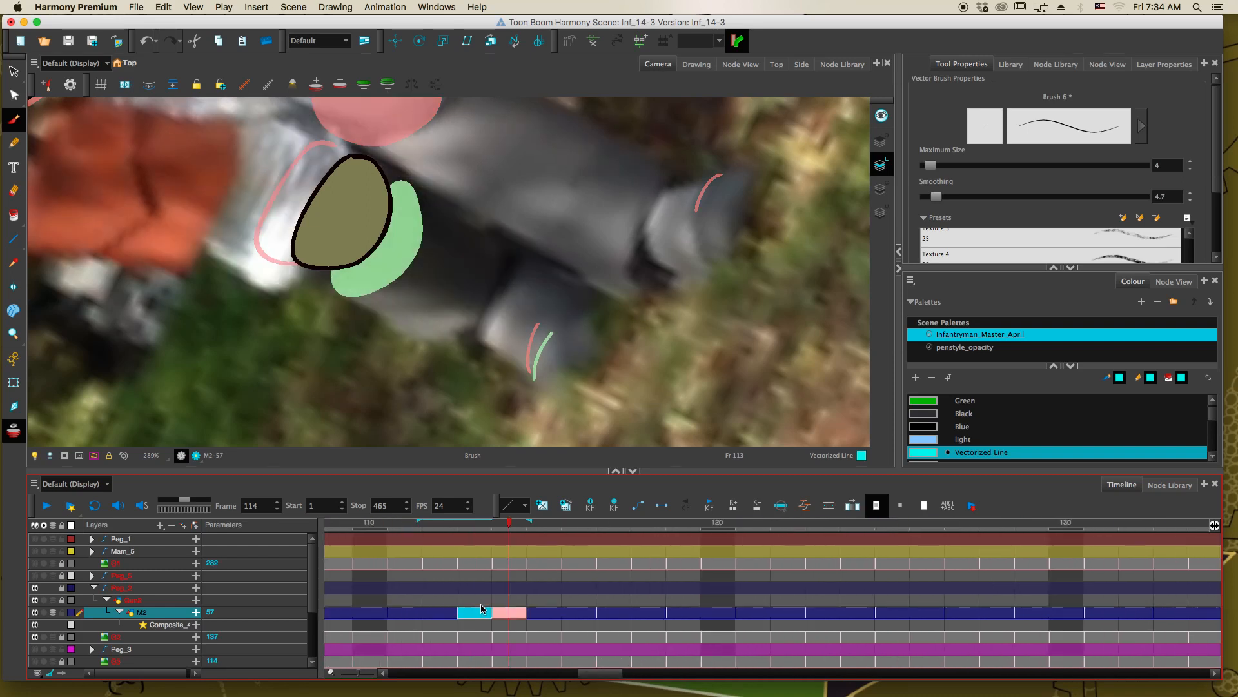
key("comma")
key("comma")
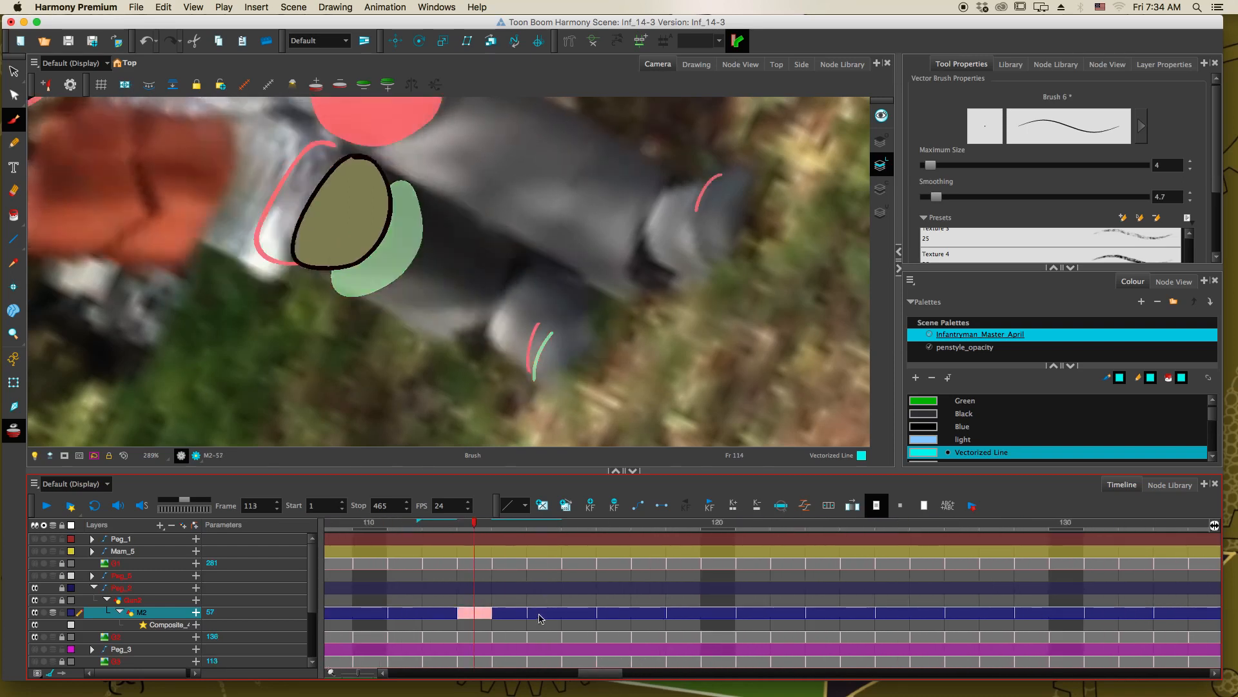
key("comma")
key("comma")
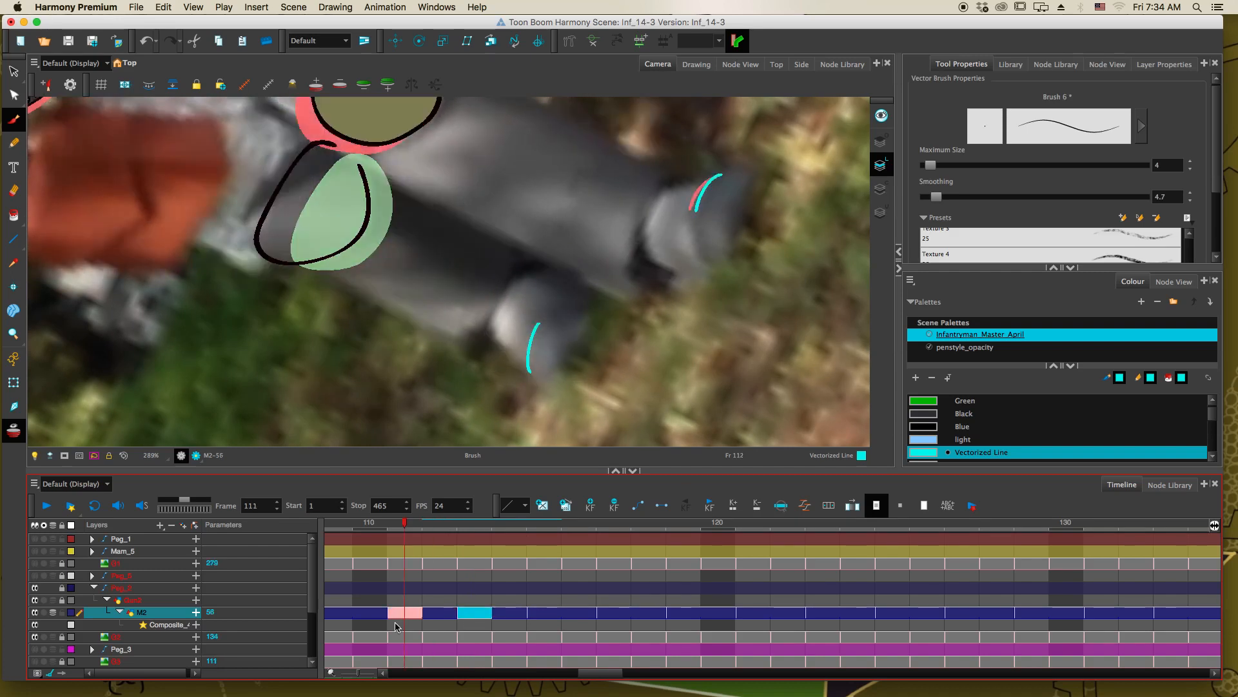
key("period")
key("period")
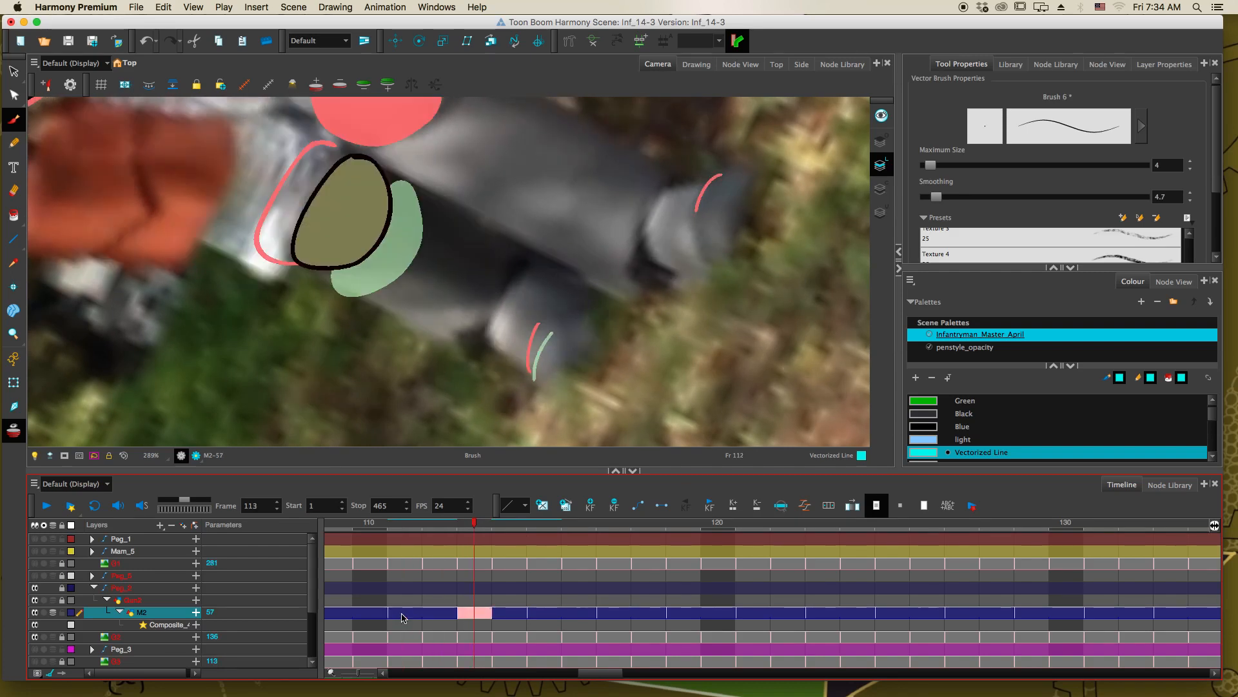
left_click_drag(551, 330, 532, 372)
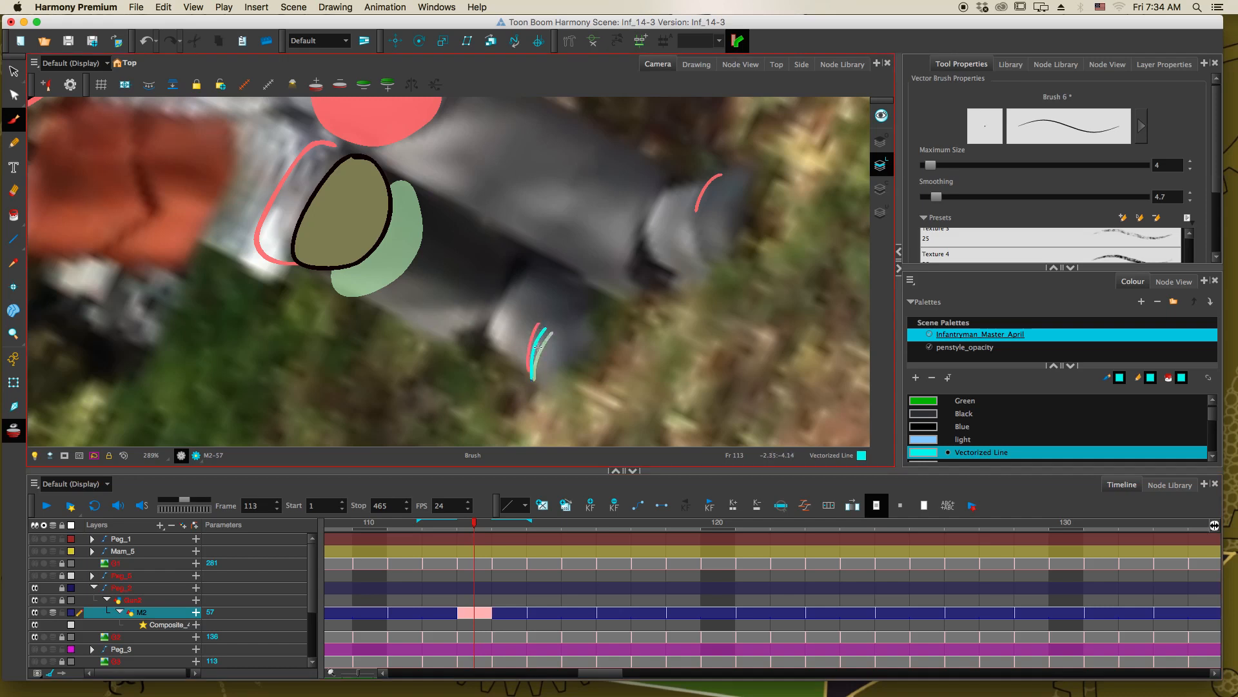
left_click(197, 455)
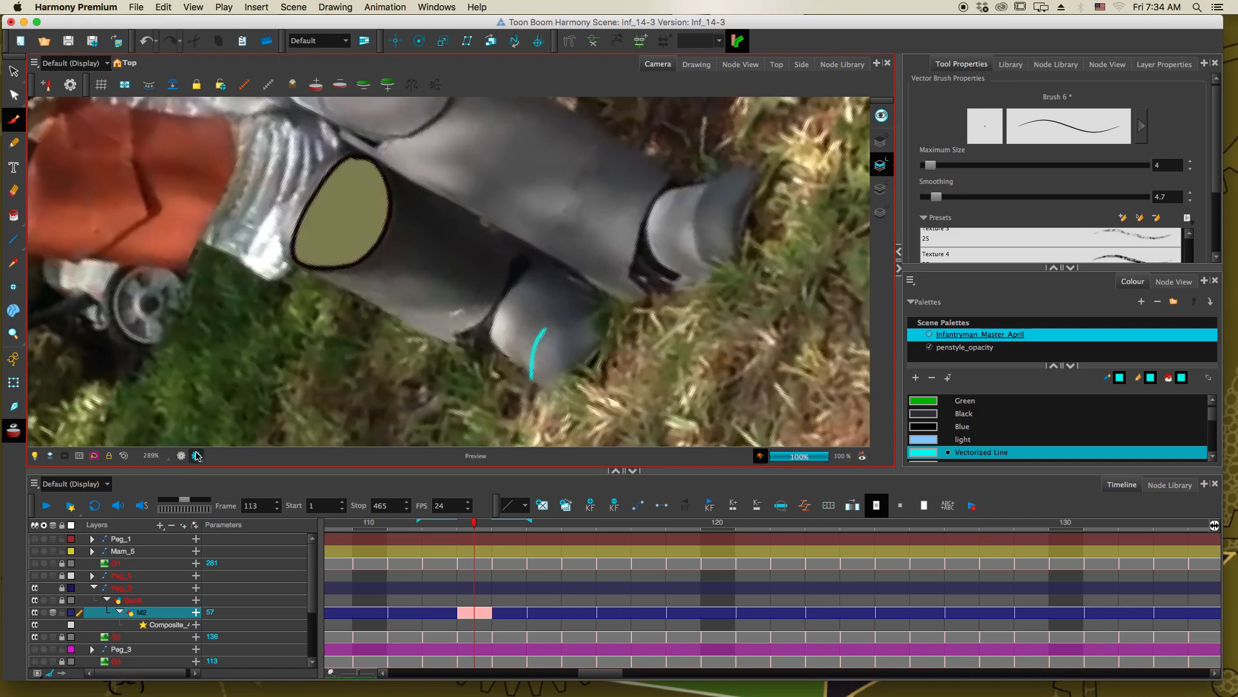
Draw the toe-cap line on the lower shoe at frames 117 and 119
key("period")
key("period")
key("period")
key("period")
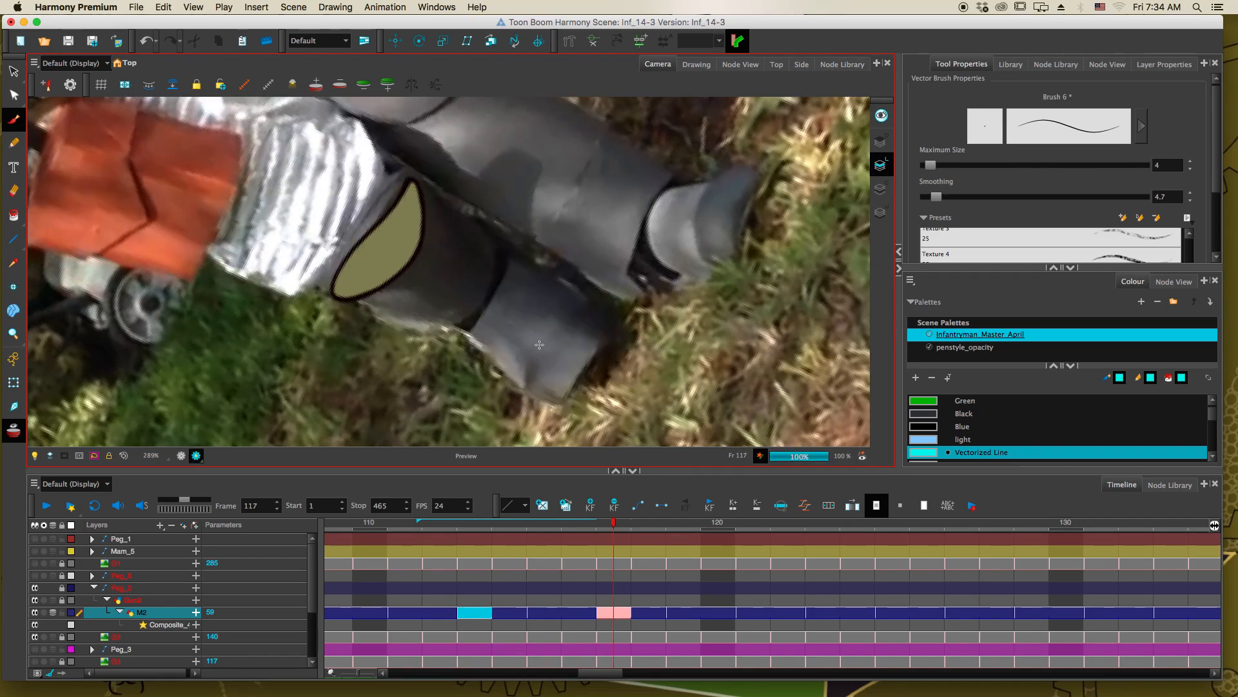
key("period")
key("period")
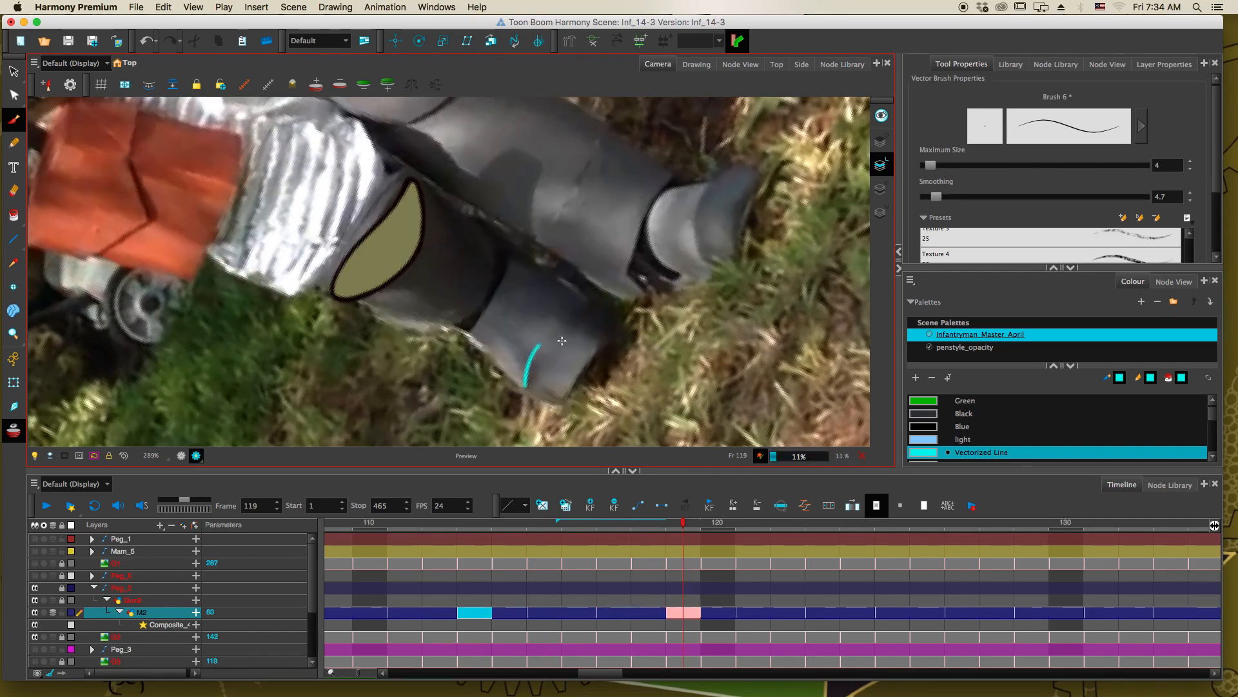
left_click_drag(546, 356, 516, 401)
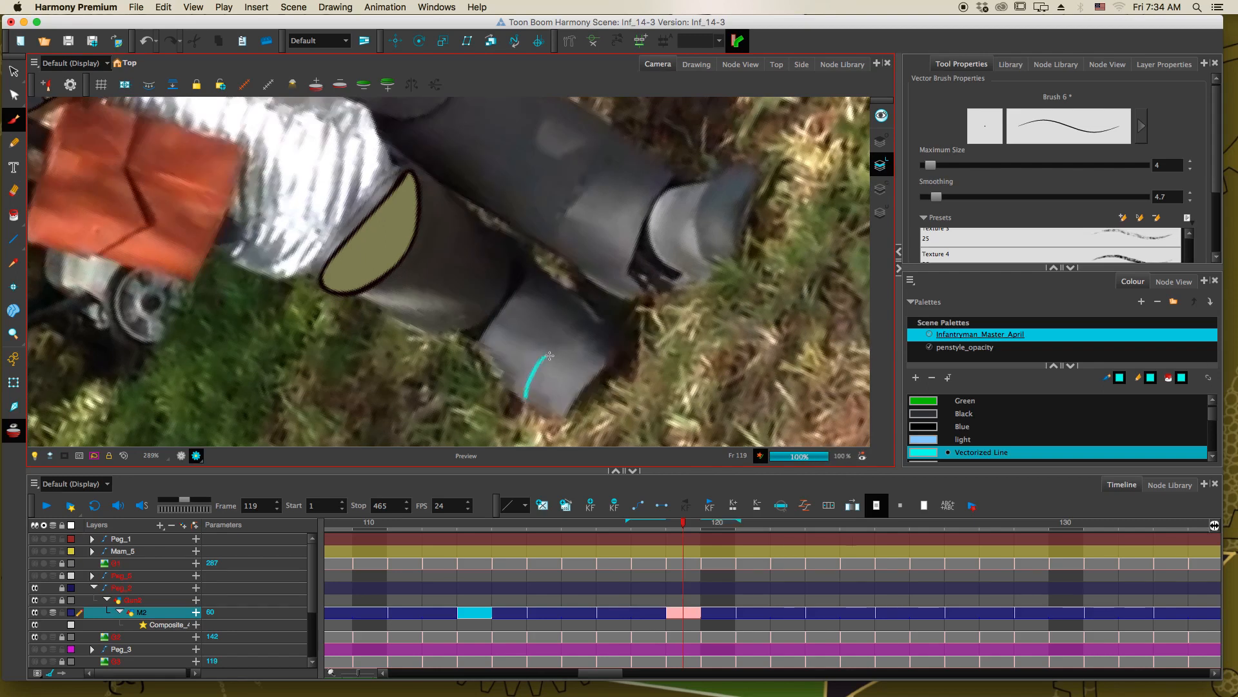
Draw the toe-cap line on the lower shoe at frames 121 and 123
key("period")
key("period")
left_click_drag(567, 370, 545, 418)
key("period")
key("period")
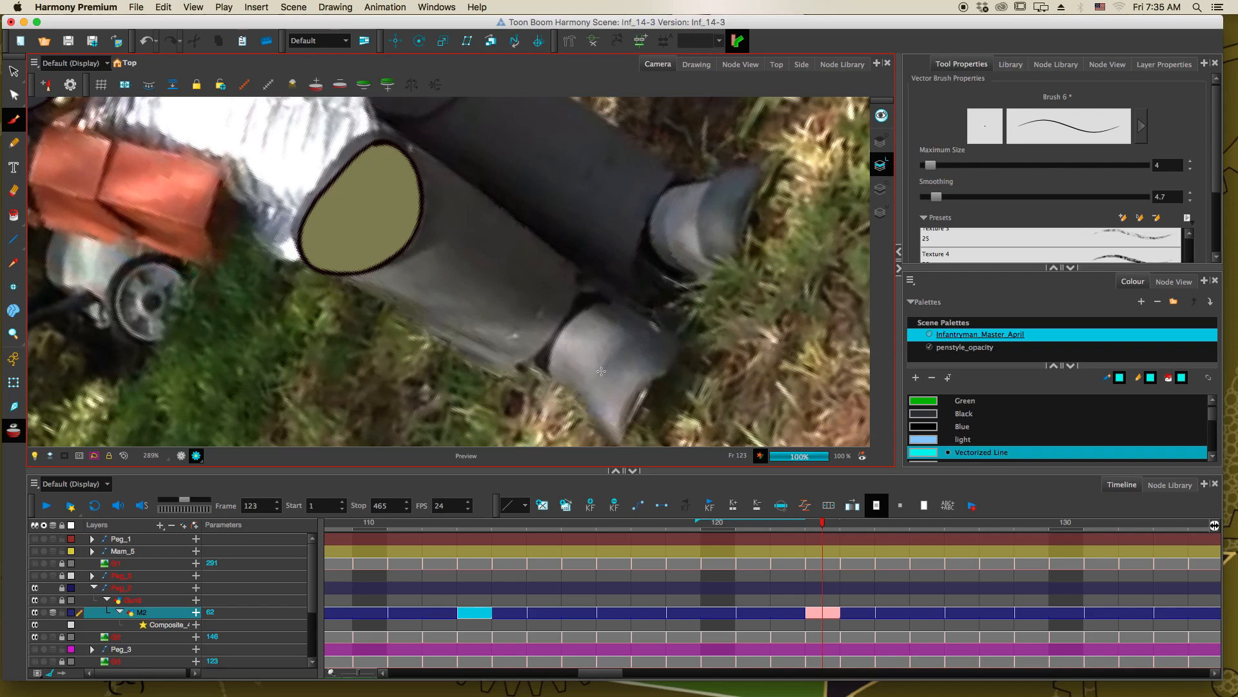
mouse_move(601, 370)
left_mouse_down()
mouse_move(588, 417)
mouse_move(632, 306)
left_mouse_up()
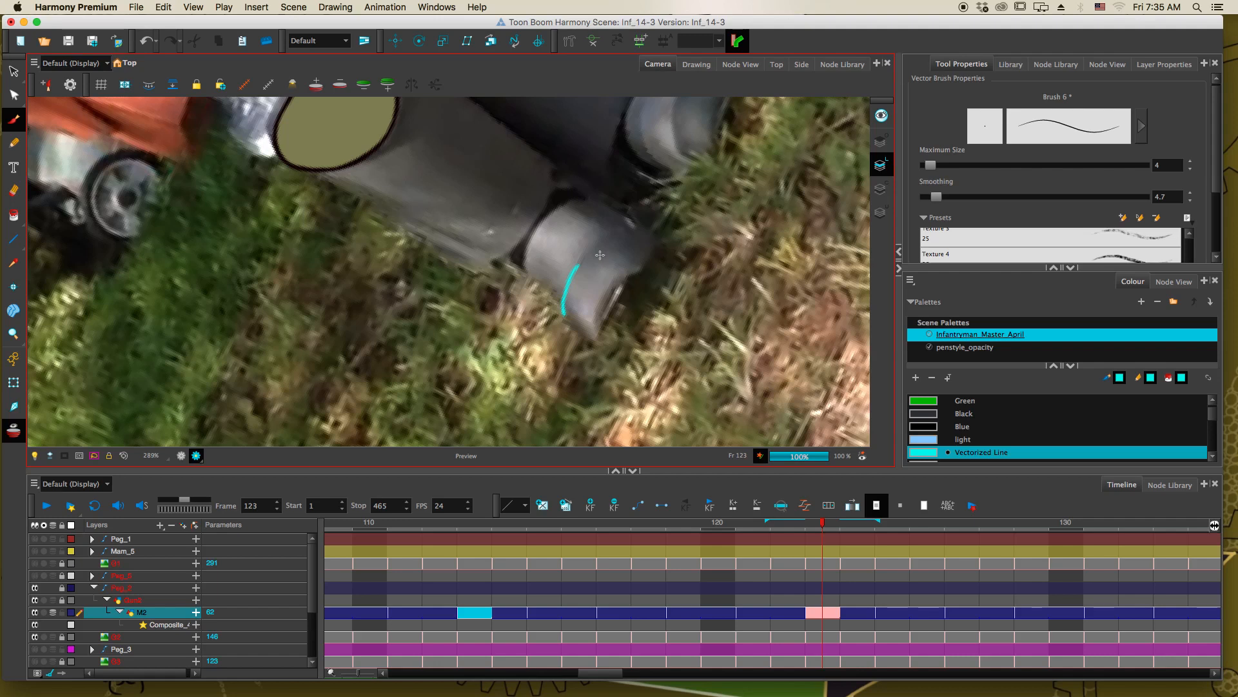
Draw the toe-cap line on the lower shoe at frames 125 and 127
key("period")
key("period")
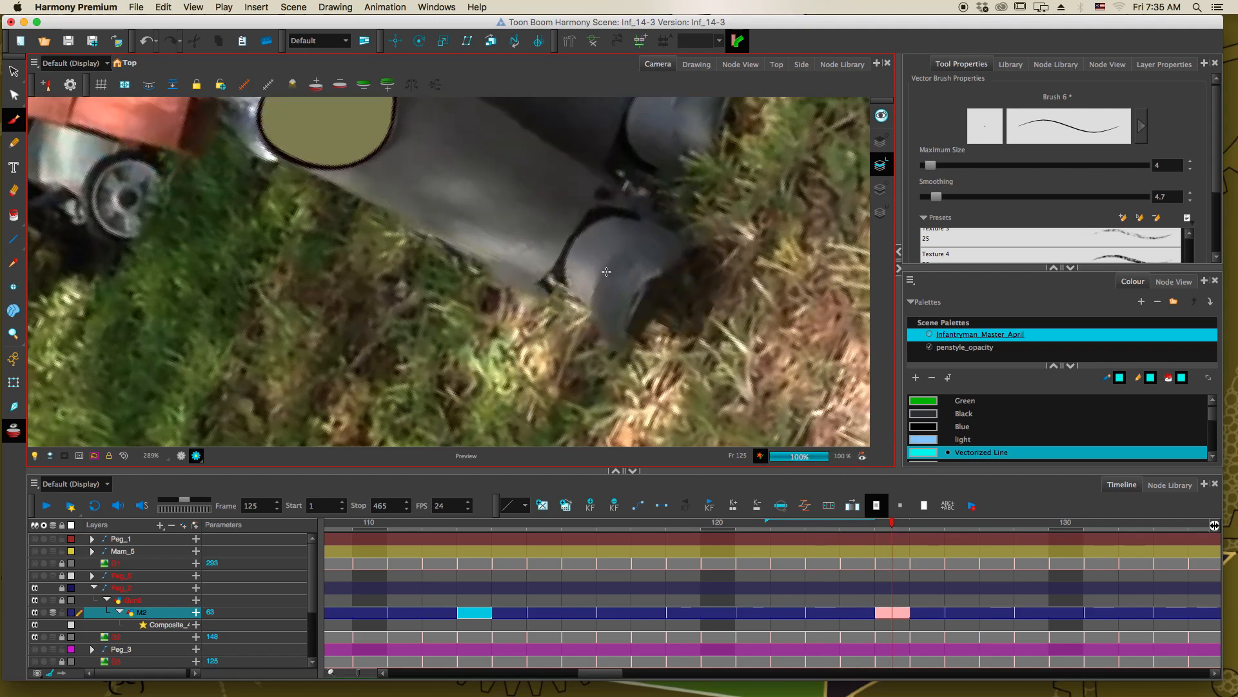
left_click_drag(607, 271, 591, 330)
key("period")
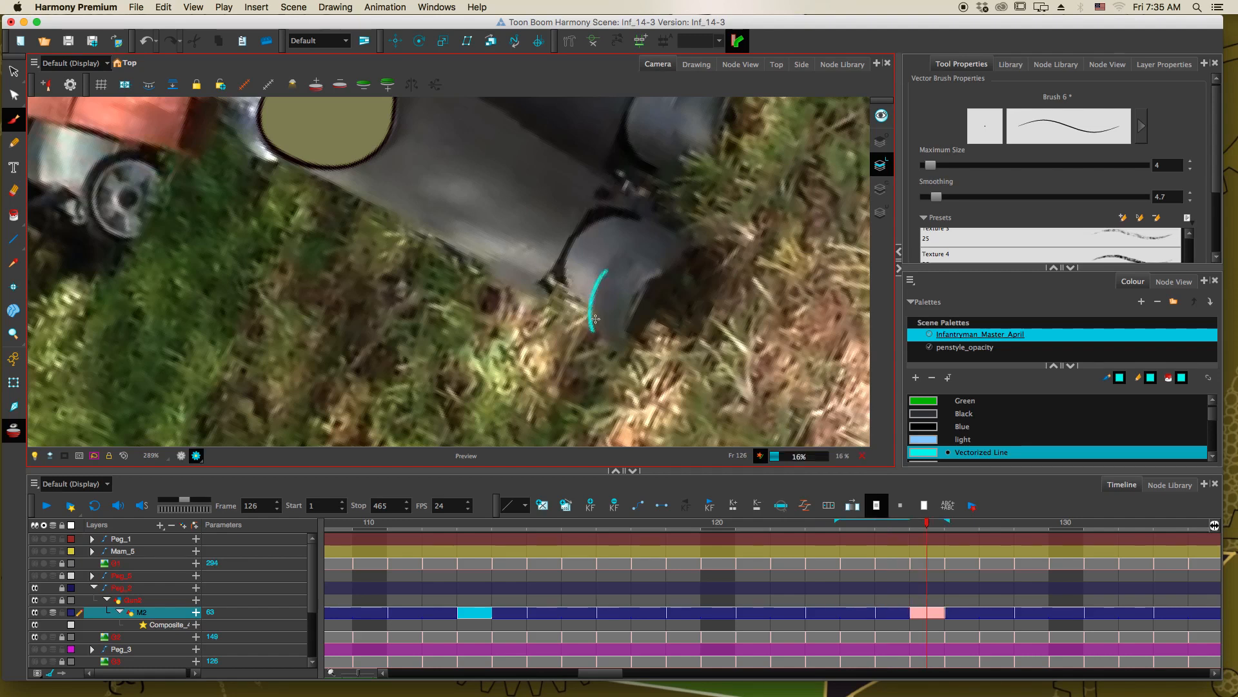
key("period")
mouse_move(636, 280)
left_mouse_down()
mouse_move(618, 309)
mouse_move(628, 336)
left_mouse_up()
Draw the toe-cap line on the lower shoe at frames 129 and 131
key("period")
key("period")
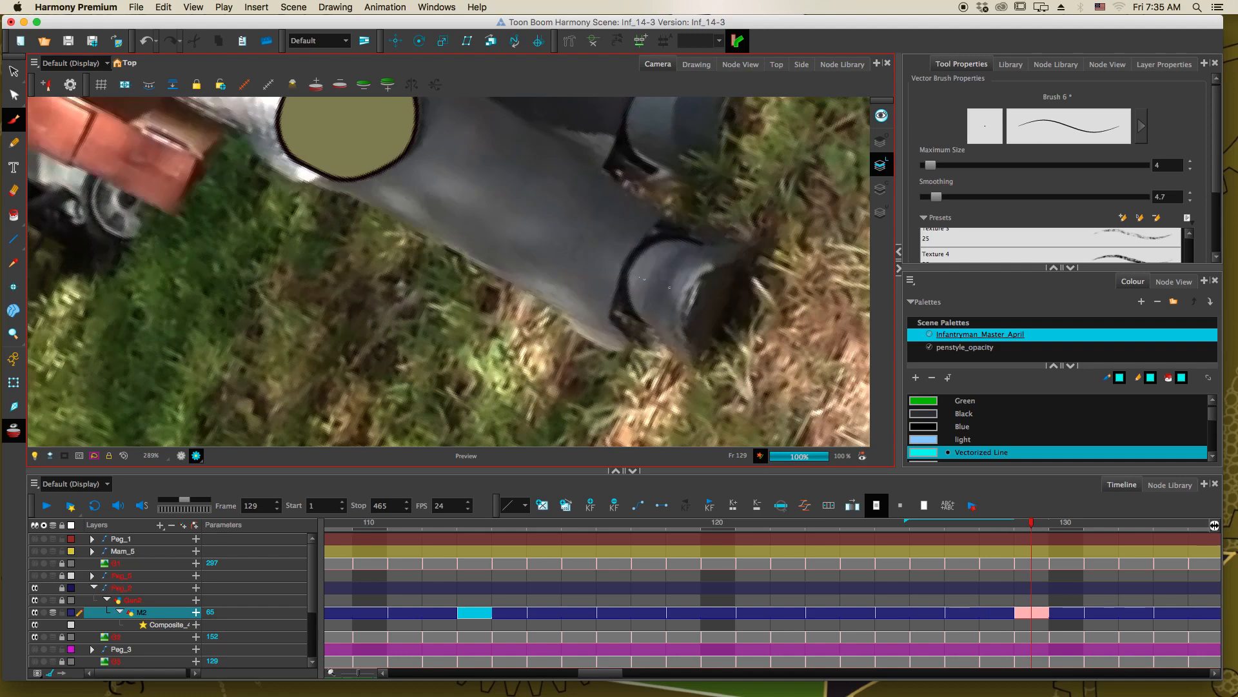
left_click_drag(665, 288, 665, 350)
key("period")
key("period")
mouse_move(699, 295)
left_mouse_down()
mouse_move(691, 349)
mouse_move(749, 360)
mouse_move(575, 382)
left_mouse_up()
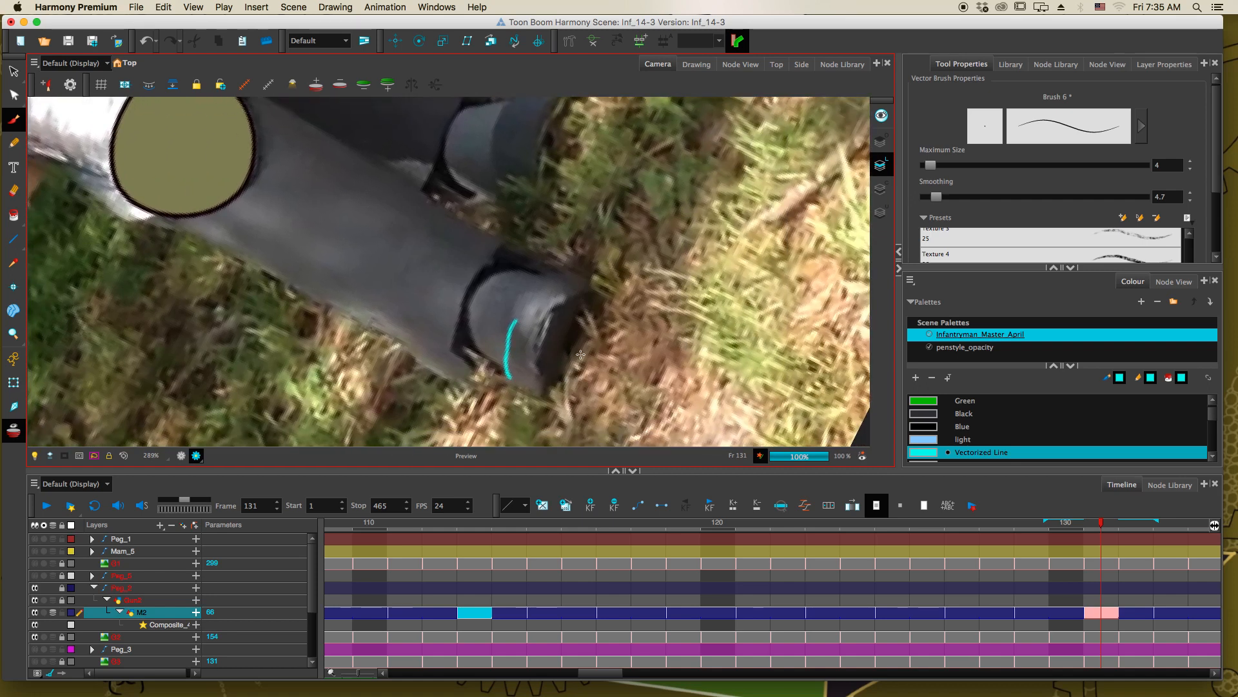
Draw the toe-cap line on the lower shoe at frames 133 and 135
key("period")
key("period")
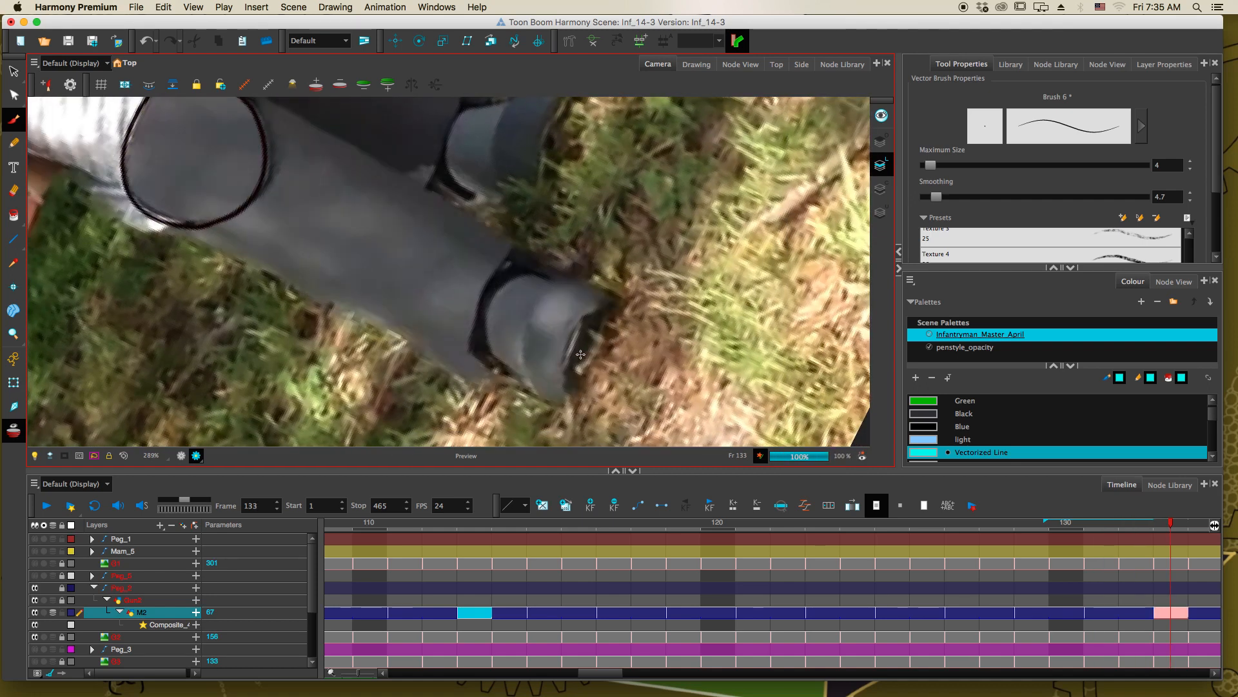
key("period")
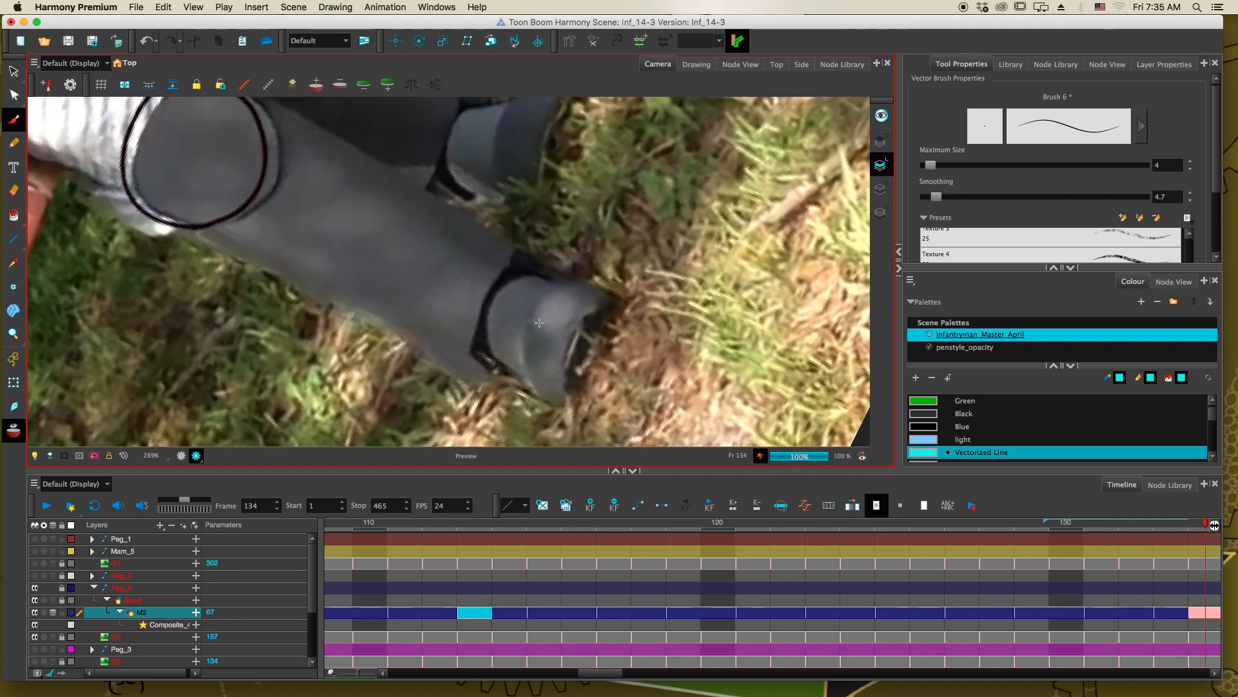
key("comma")
left_click_drag(526, 334, 534, 391)
key("period")
key("period")
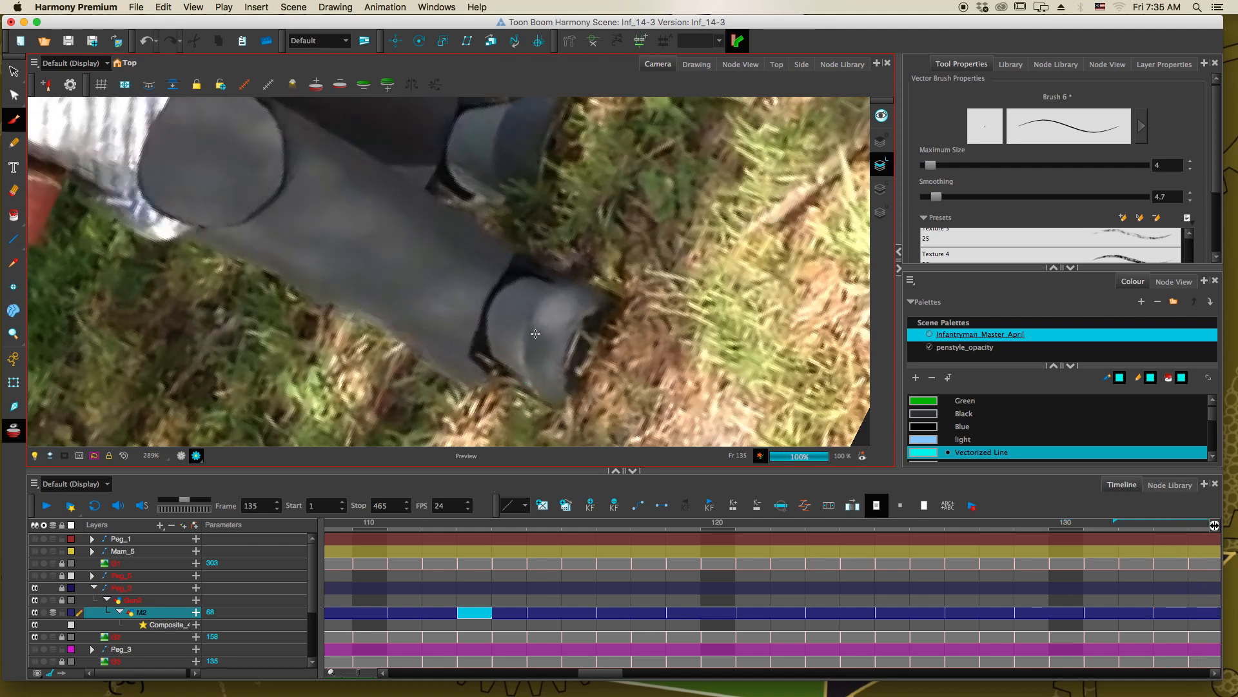
mouse_move(528, 328)
left_mouse_down()
mouse_move(518, 370)
mouse_move(535, 396)
left_mouse_up()
Add the toe-cap line on the upper shoe at frame 135
key("period")
key("period")
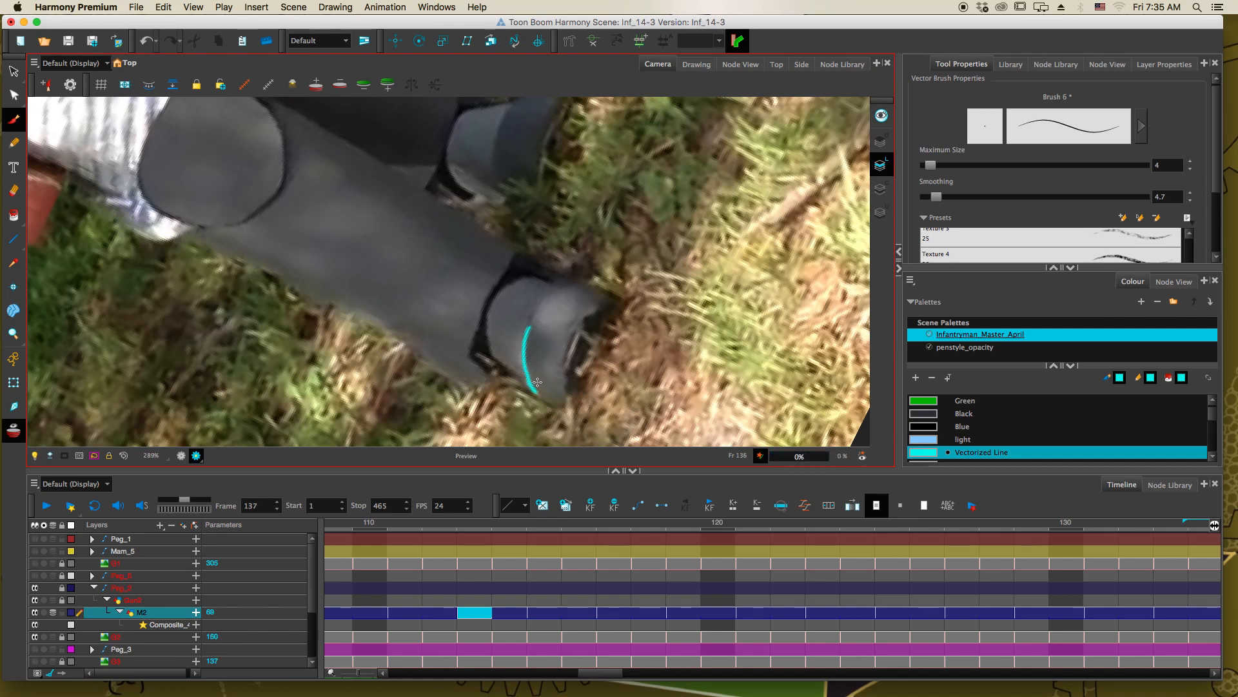
key("comma")
key("comma")
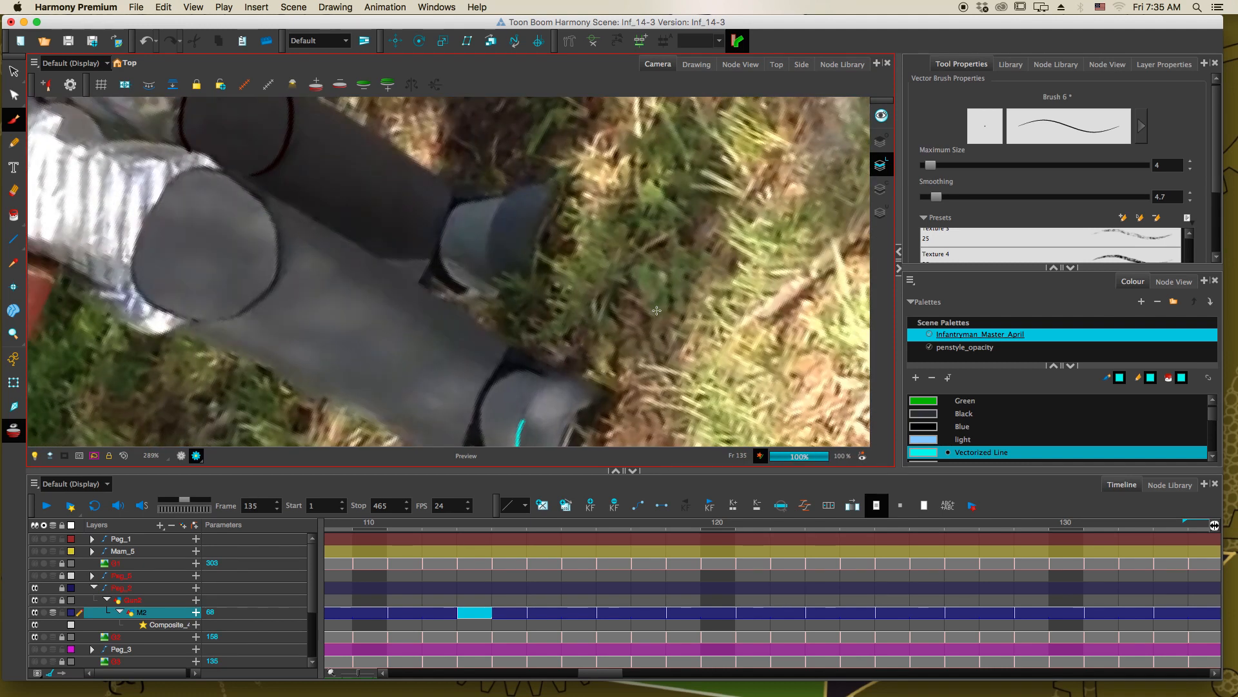
left_click_drag(494, 222, 514, 188)
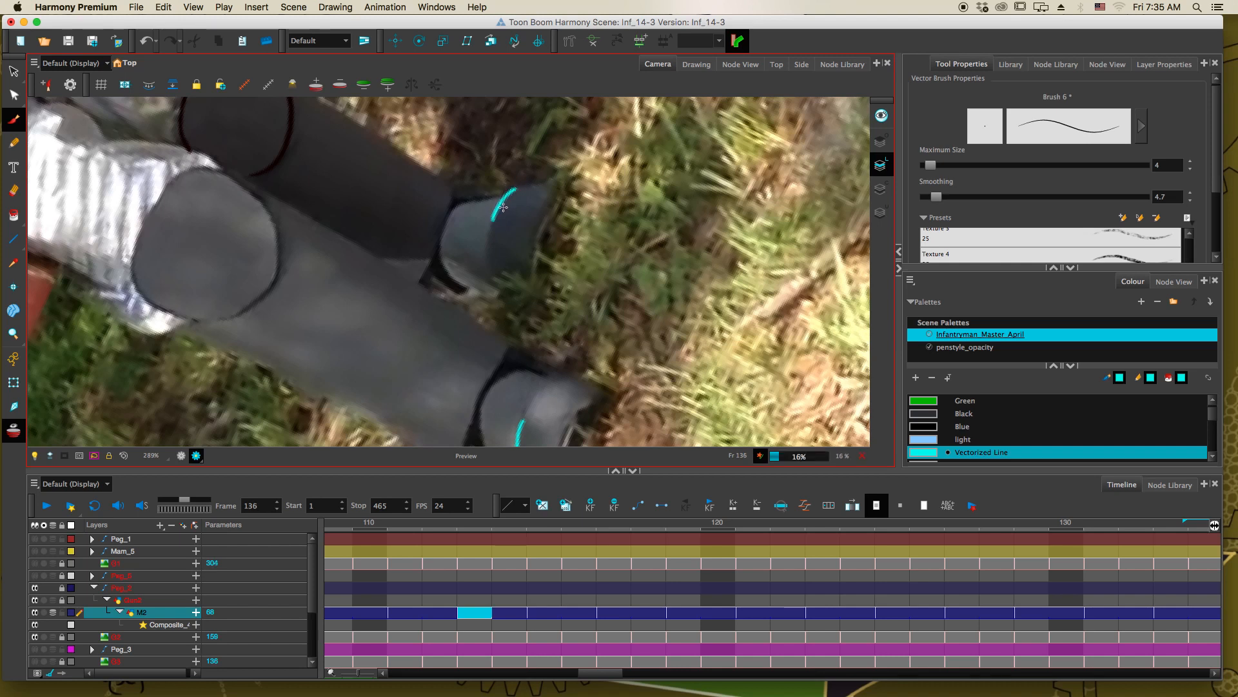
Draw the toe-cap line on the upper shoe at frame 137
key("period")
key("period")
key("period")
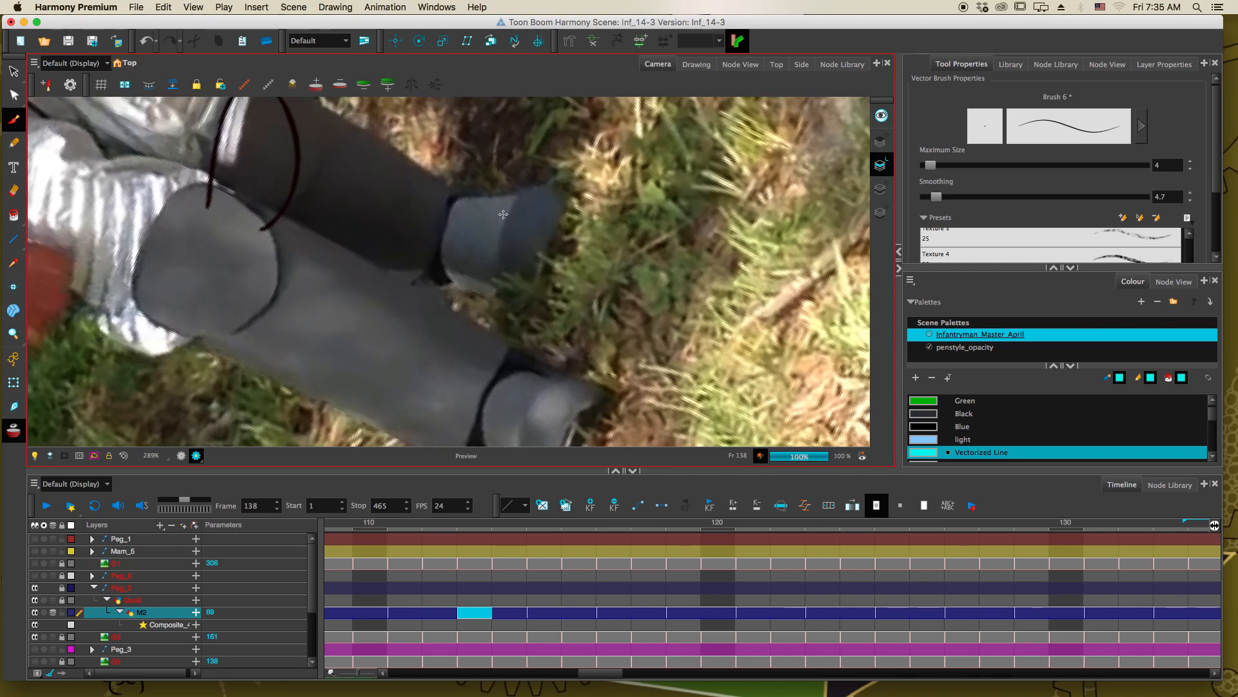
left_click_drag(611, 675, 641, 671)
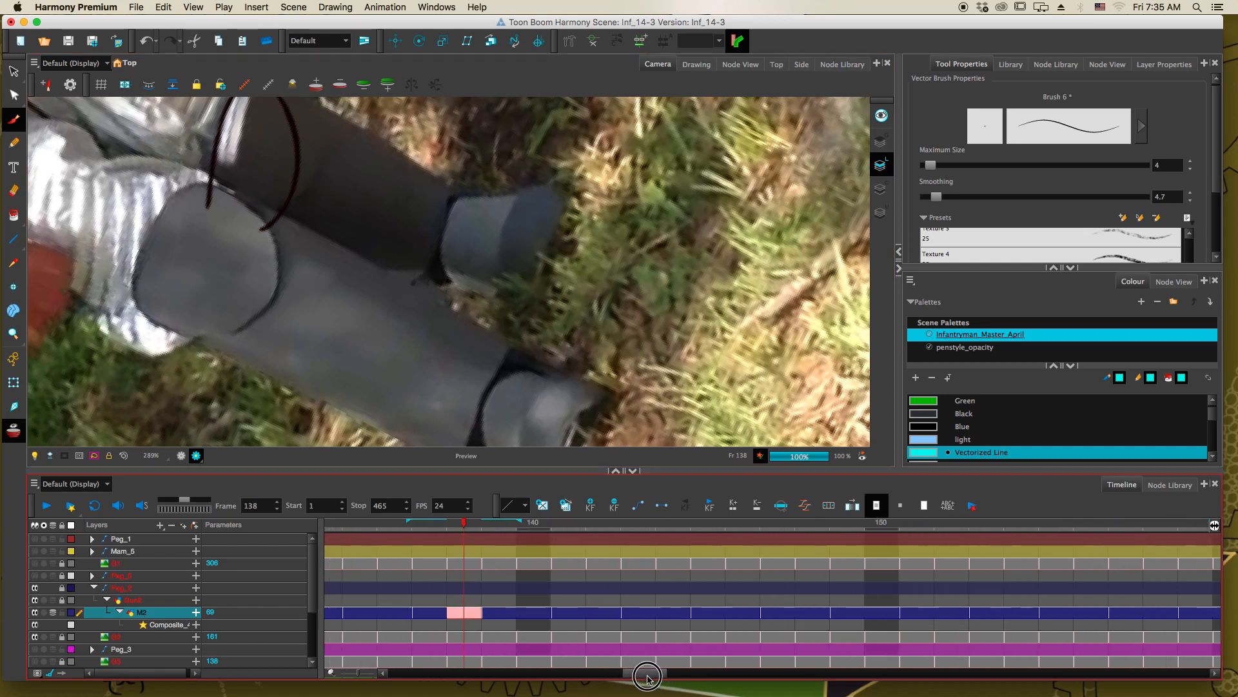
left_click(436, 612)
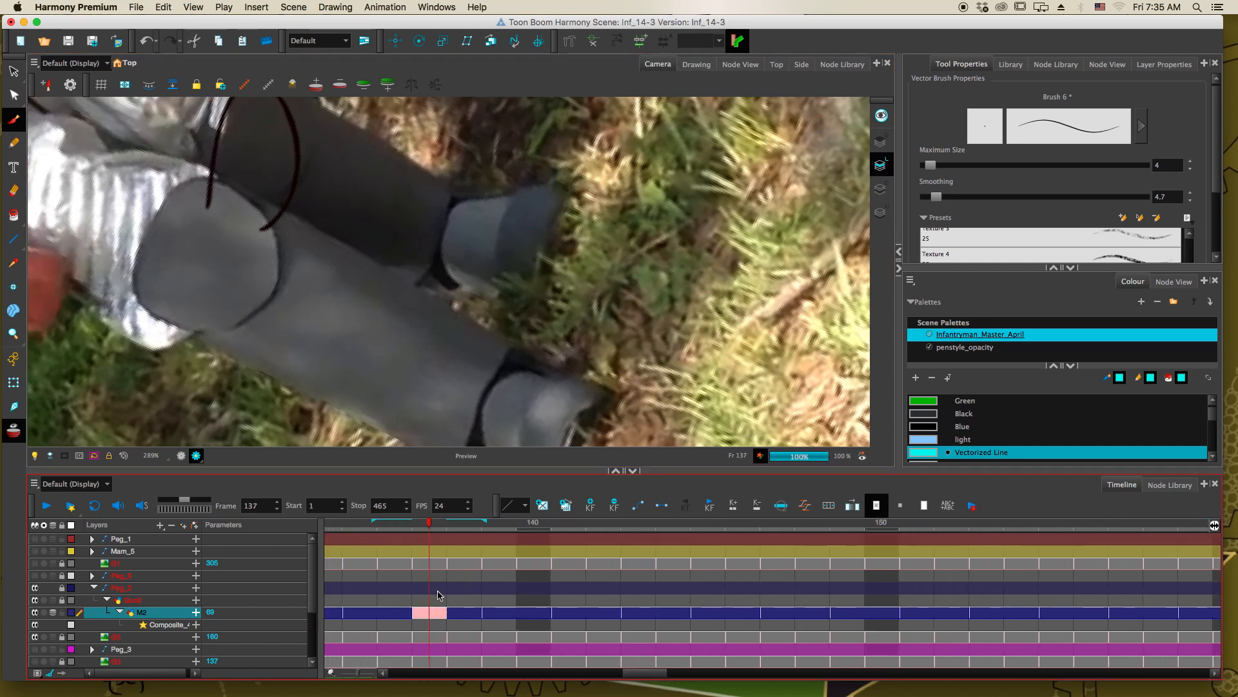
left_click_drag(502, 226, 523, 188)
Draw the toe-cap line on the upper shoe at frames 139 and 141, and advance to frame 143
key("period")
key("period")
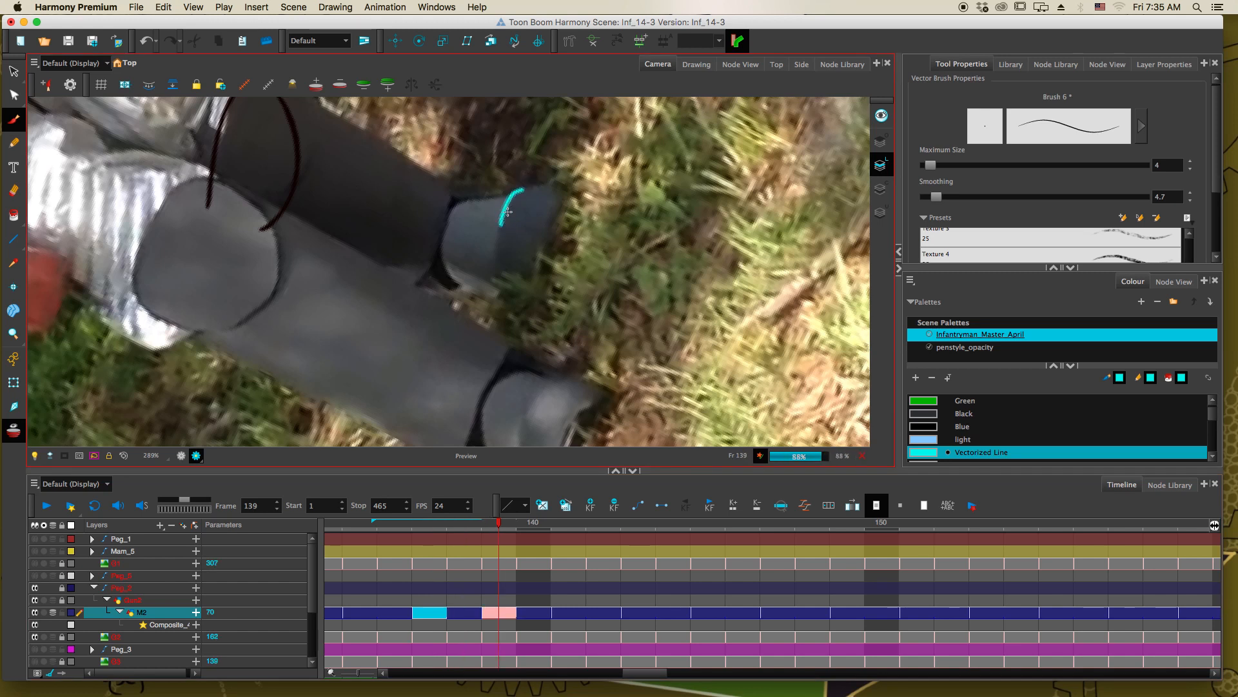
left_click_drag(507, 229, 533, 187)
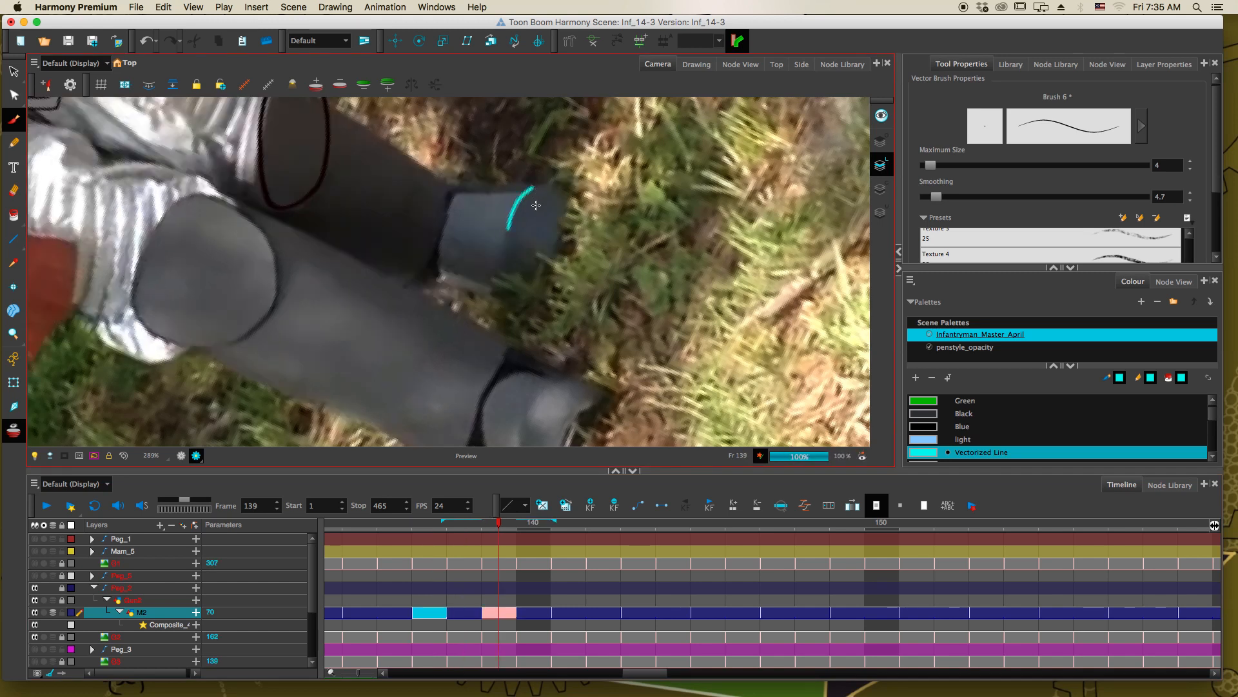
key("period")
key("period")
left_click_drag(514, 228, 541, 174)
key("period")
key("period")
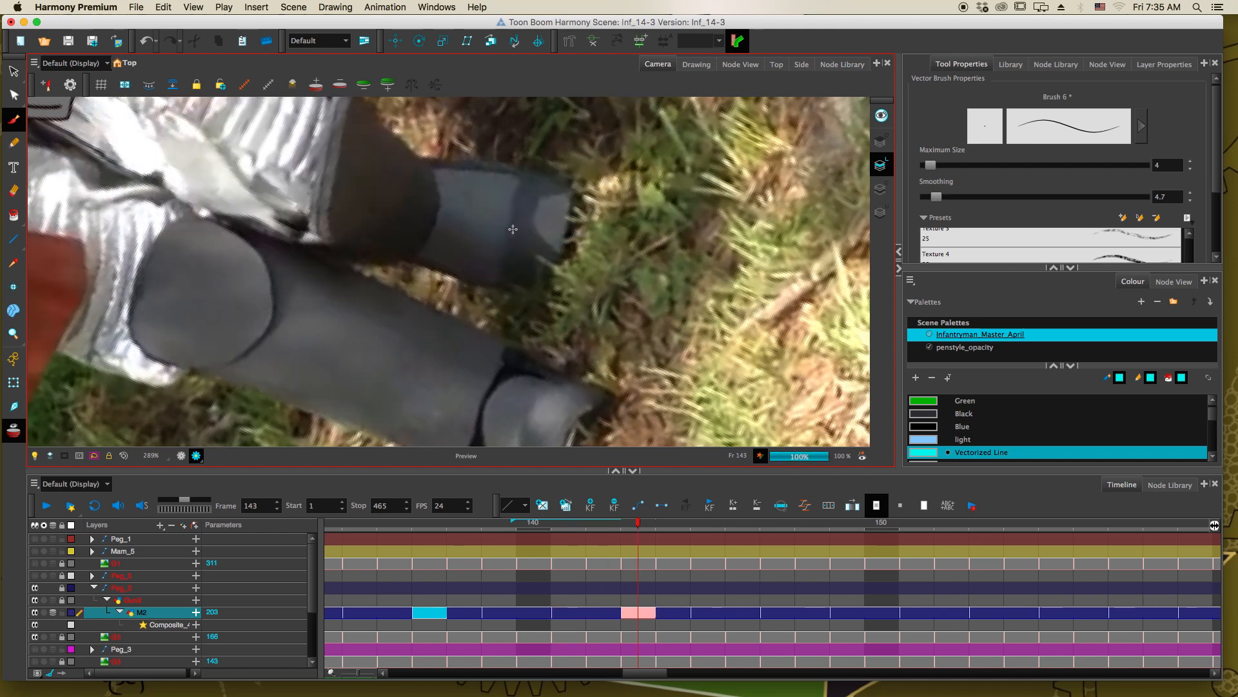
Draw the toe-cap line on the upper shoe at frames 143 and 145
left_click_drag(513, 229, 530, 168)
key("period")
key("period")
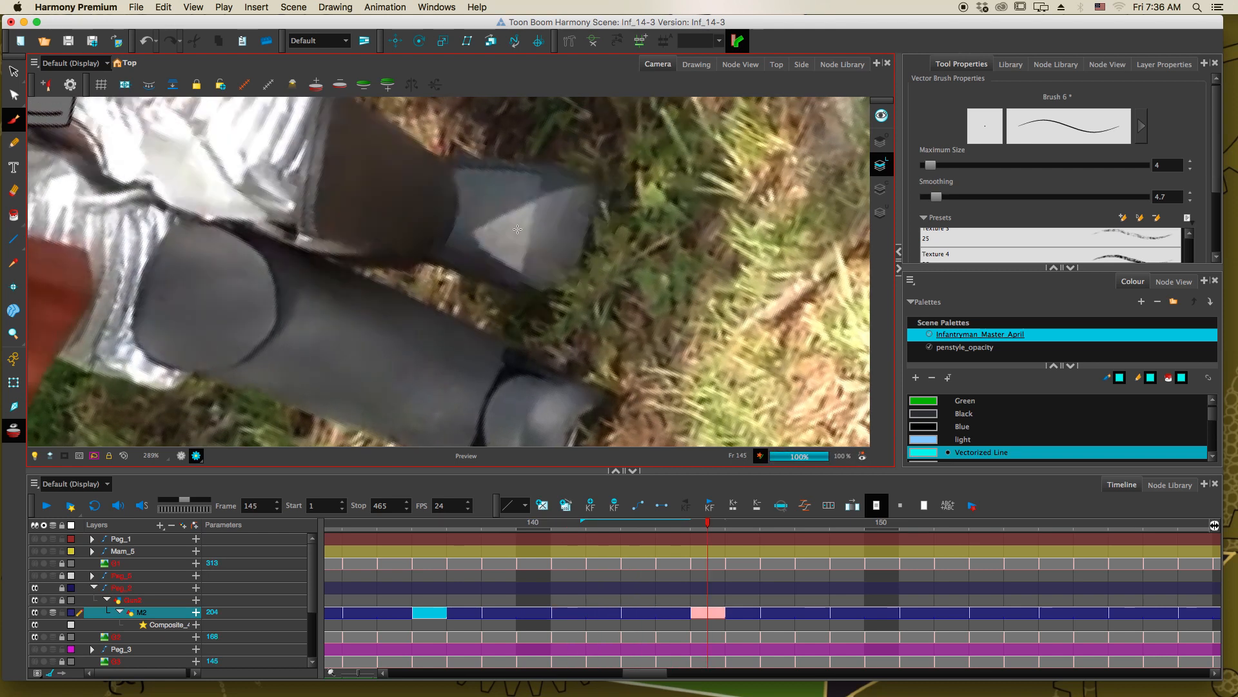
left_click_drag(532, 212, 539, 177)
key("period")
key("period")
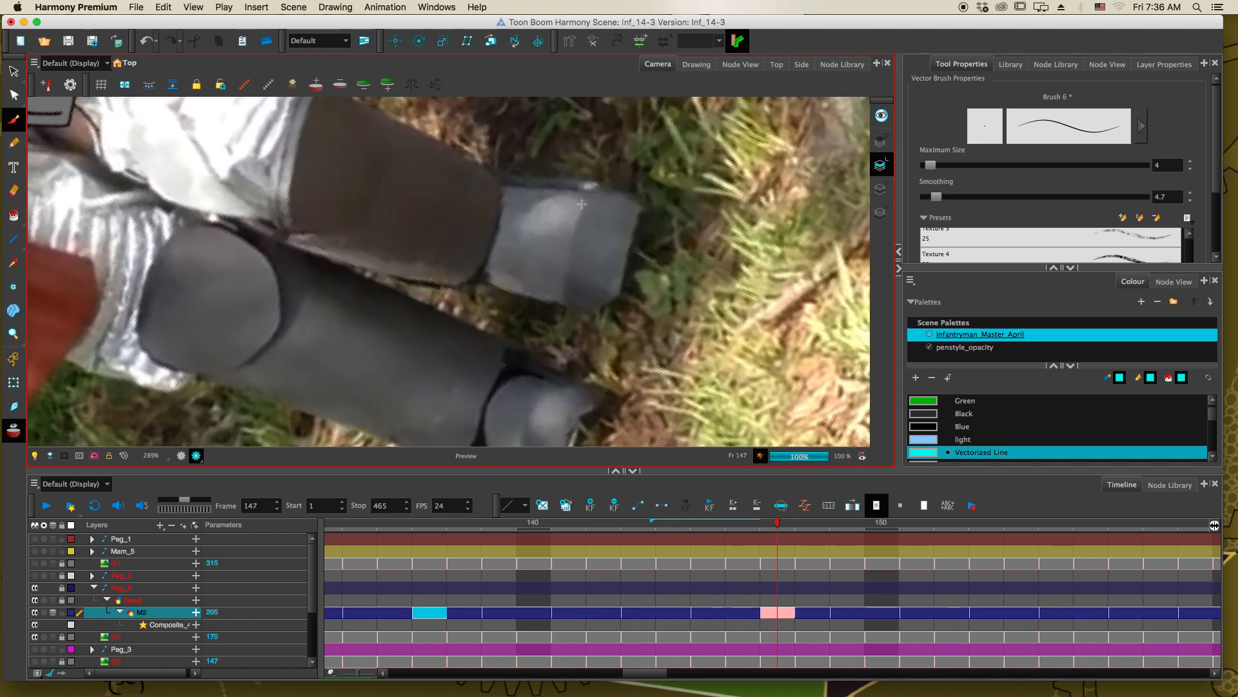
Draw the toe-cap line on the upper shoe at frames 147 and 149
left_click_drag(581, 206, 568, 249)
key("period")
key("period")
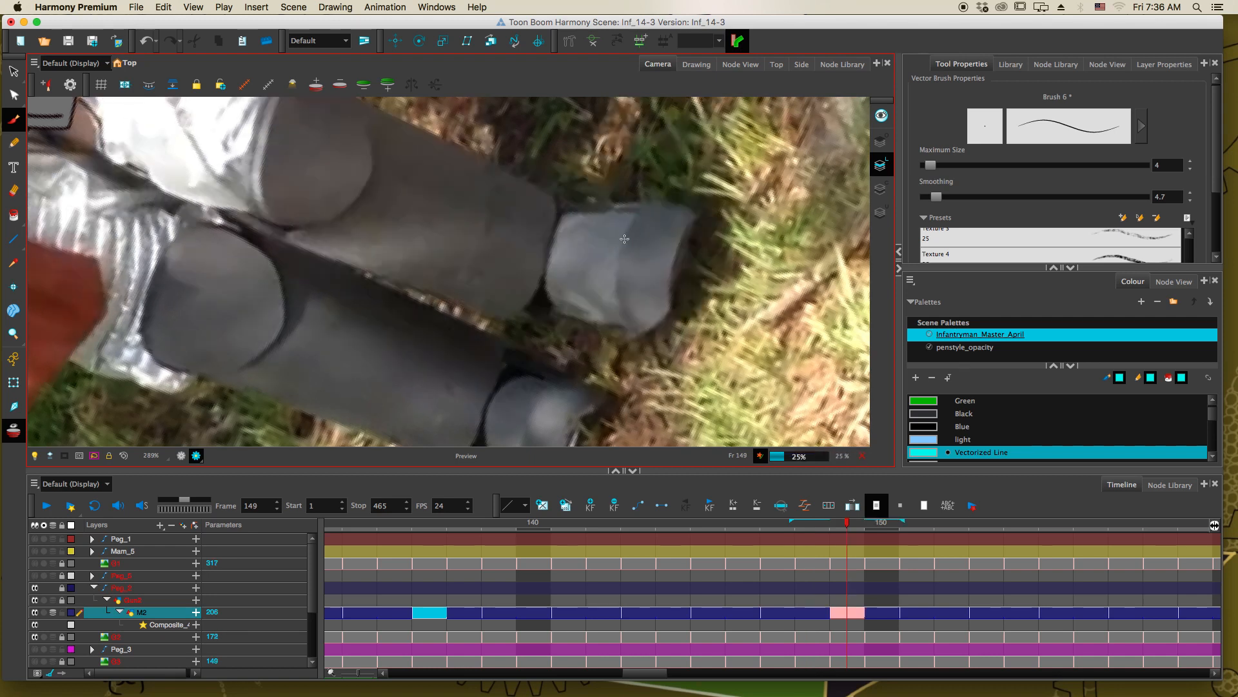
left_click_drag(637, 211, 623, 261)
key("period")
key("period")
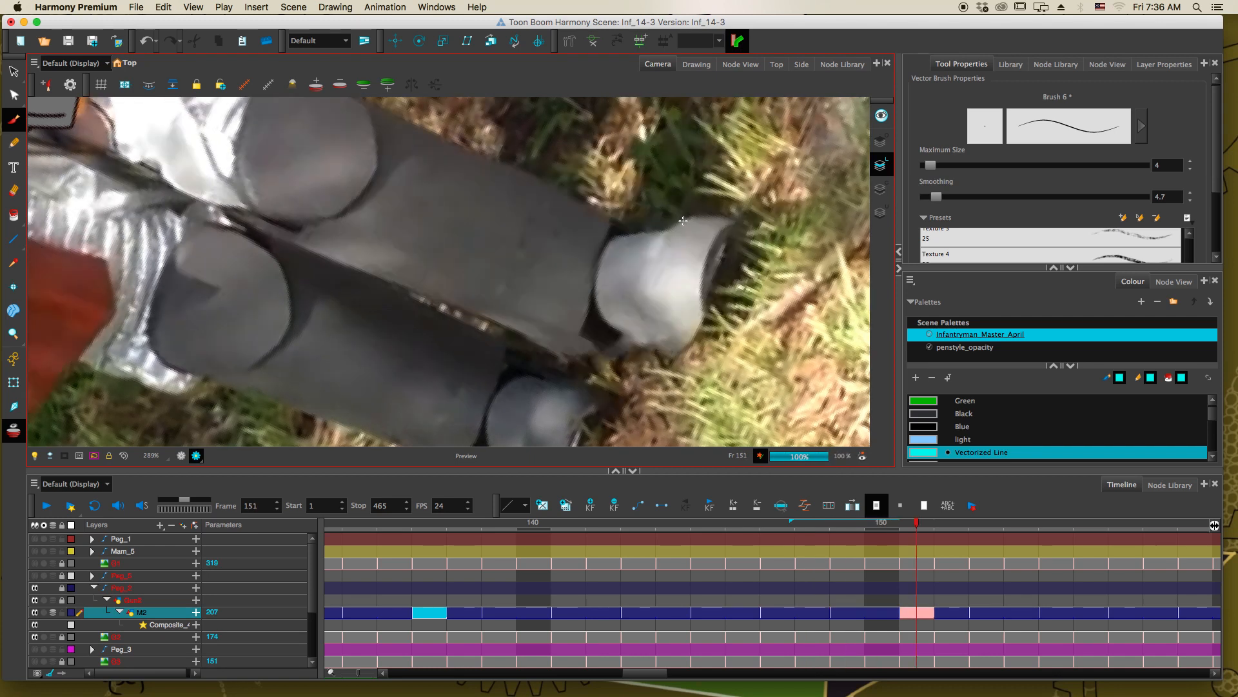
Draw the toe-cap line on the upper shoe at frames 151, 153 and 155
left_click_drag(683, 221, 652, 265)
key("period")
key("period")
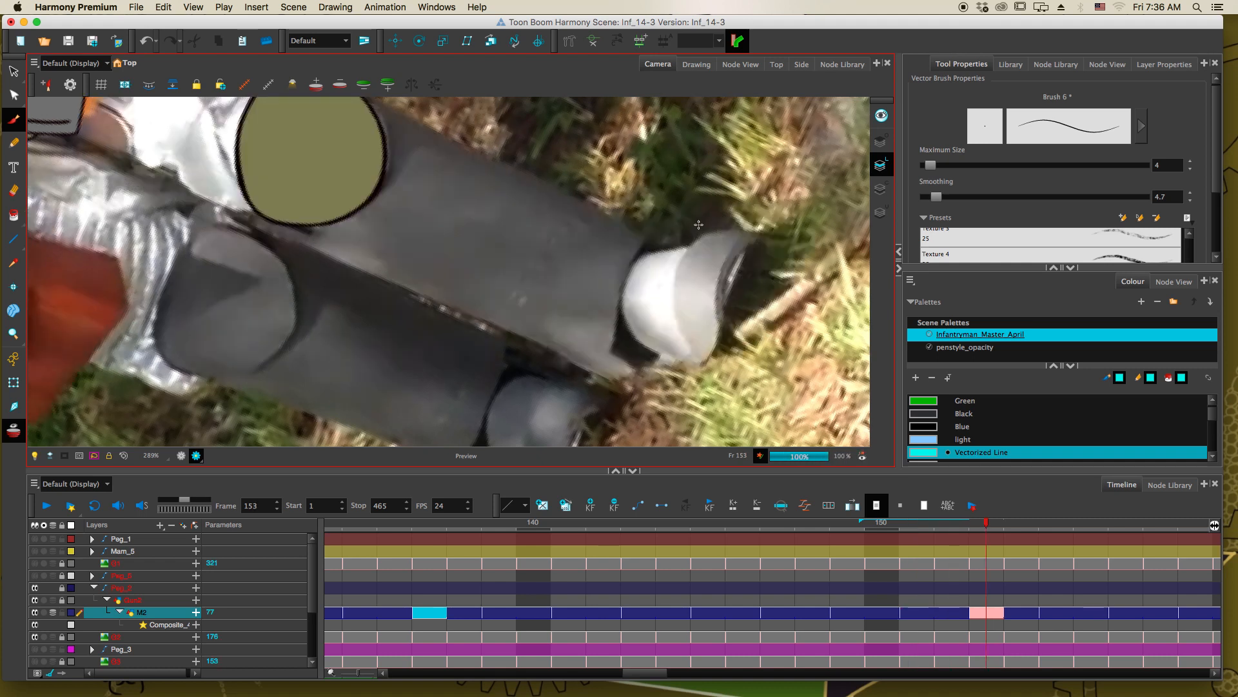
left_click_drag(709, 232, 675, 273)
key("period")
key("period")
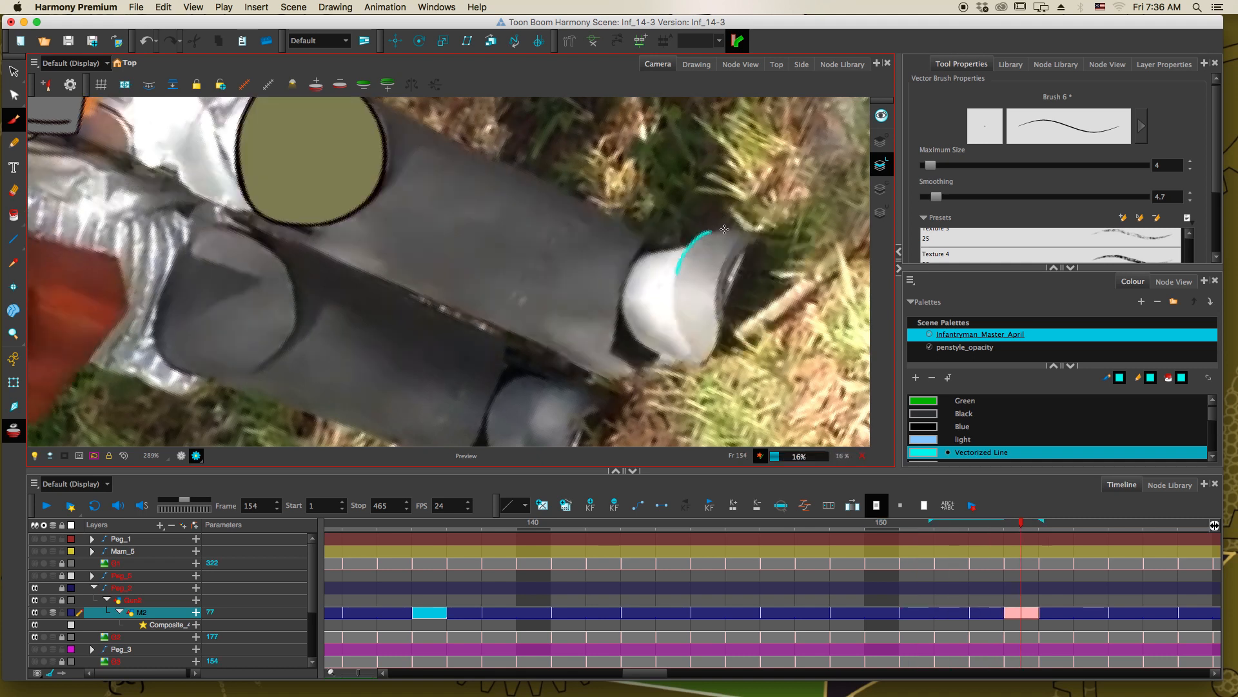
key("period")
left_click_drag(729, 240, 692, 282)
key("period")
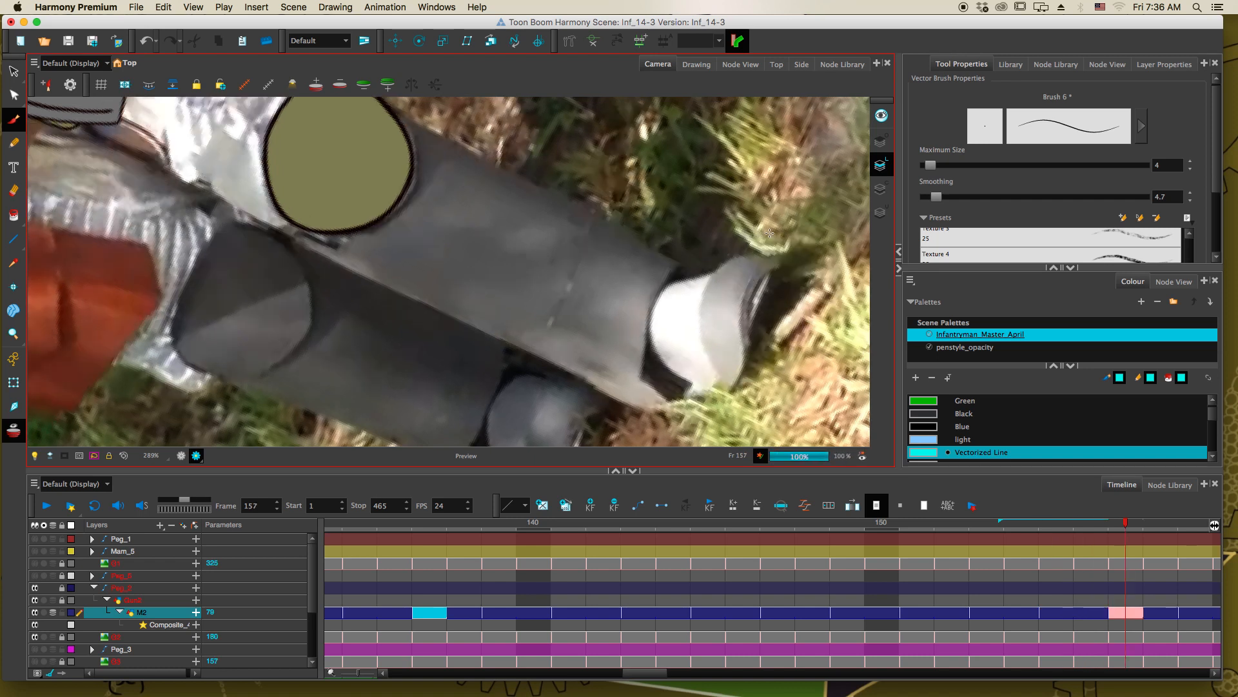
Draw the toe-cap line on the upper shoe at frames 157, 159 and 161
mouse_move(742, 256)
left_mouse_down()
mouse_move(707, 286)
mouse_move(753, 266)
mouse_move(712, 312)
left_mouse_up()
key("period")
key("period")
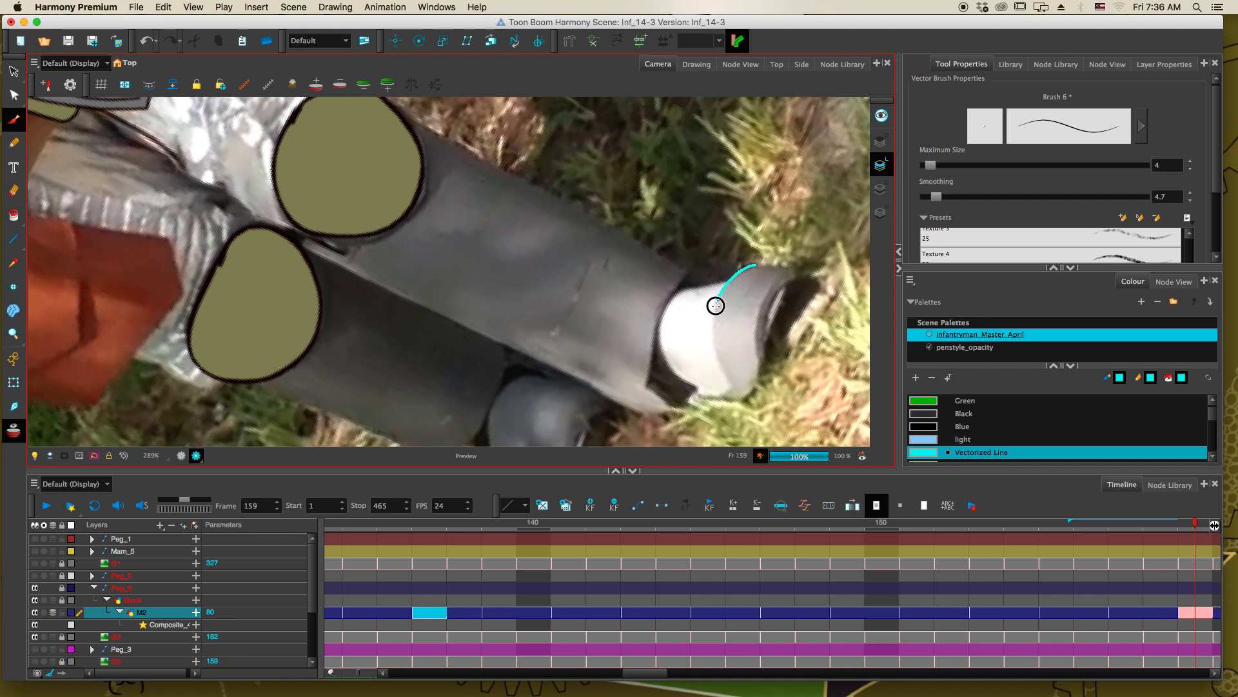
key("period")
key("period")
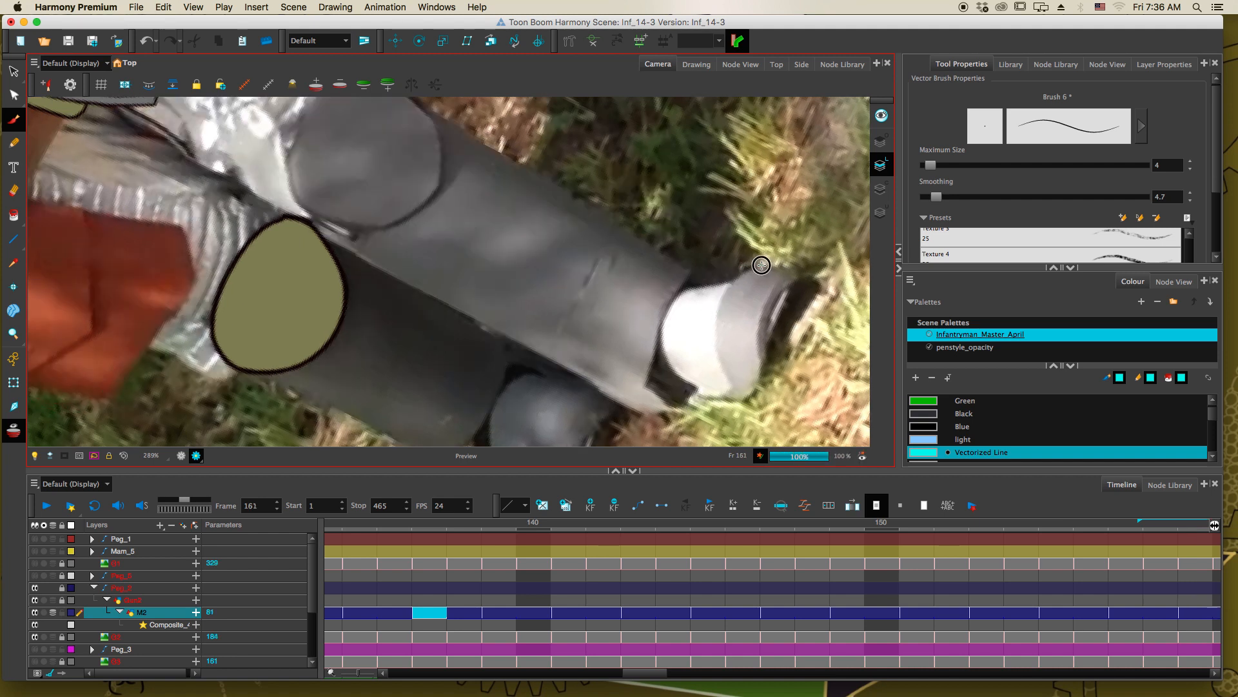
left_click_drag(762, 264, 721, 302)
Return to frame 157 and add the toe-cap line on the lower shoe
mouse_move(758, 350)
left_mouse_down()
mouse_move(699, 244)
mouse_move(720, 246)
left_mouse_up()
key("comma")
key("comma")
key("comma")
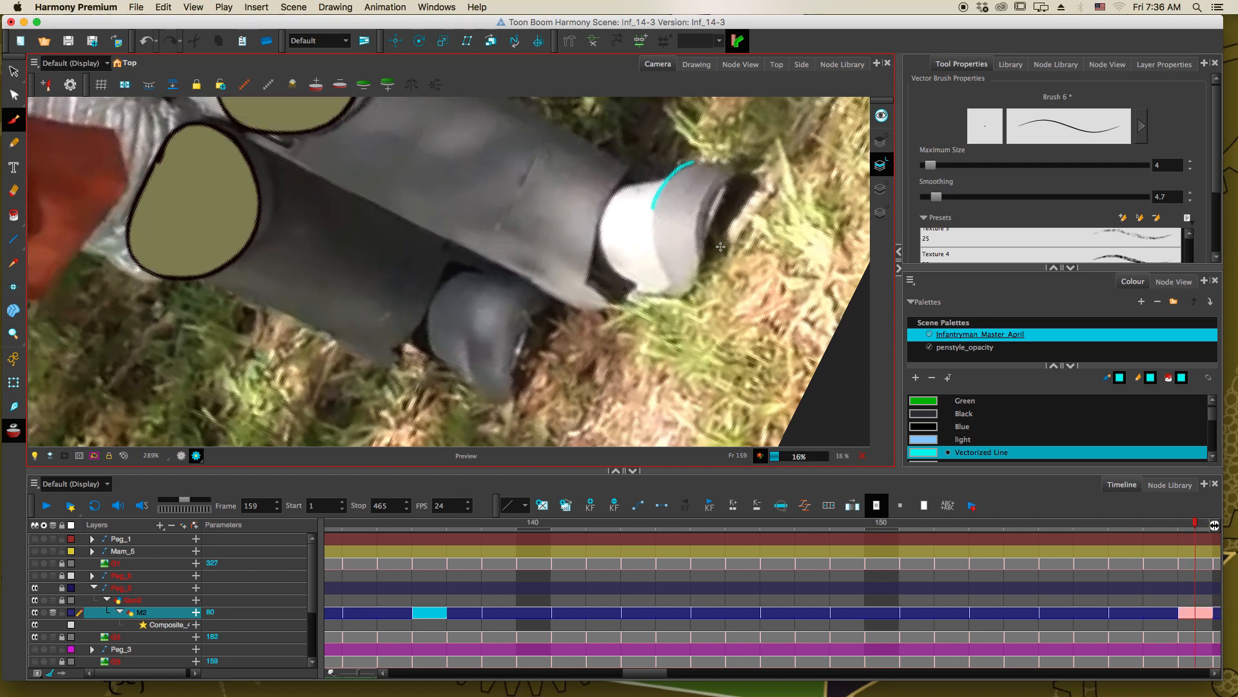
key("comma")
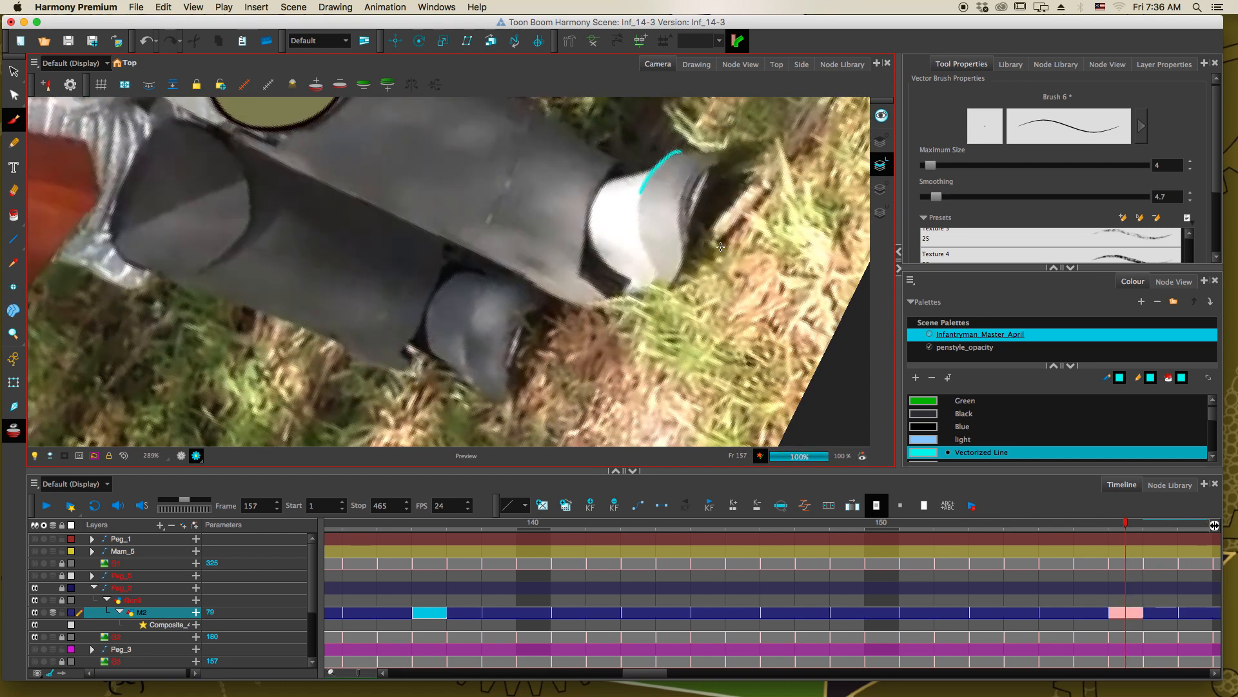
key("period")
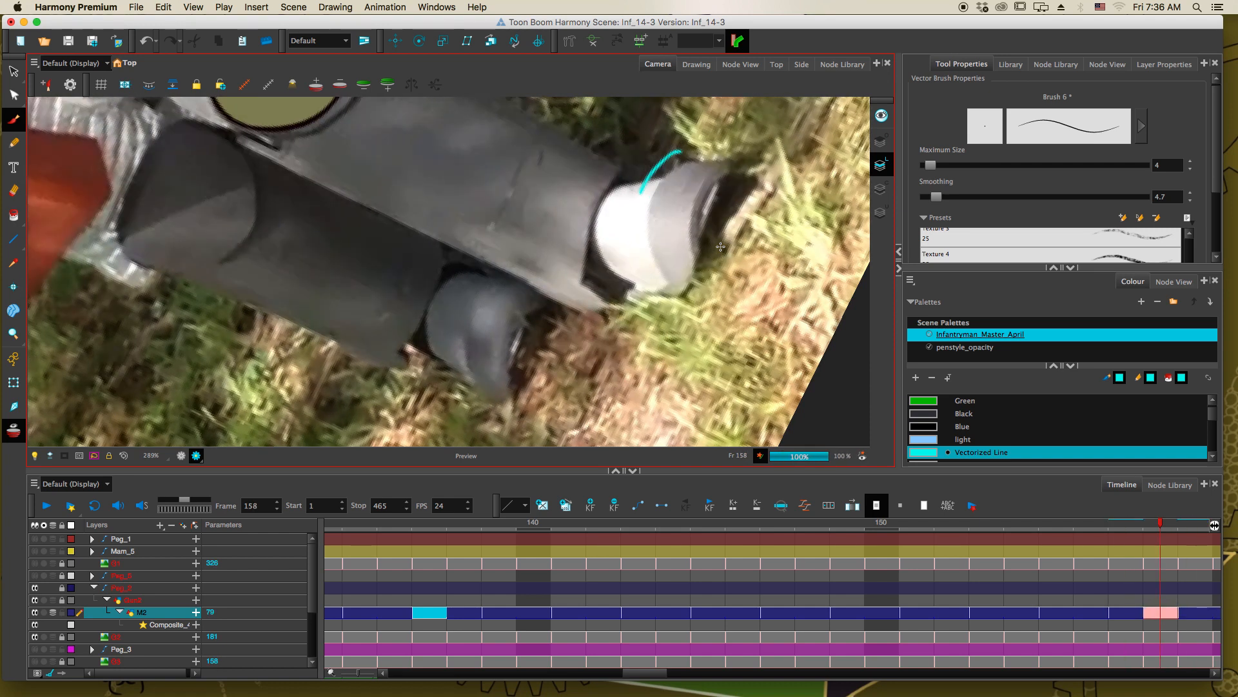
key("comma")
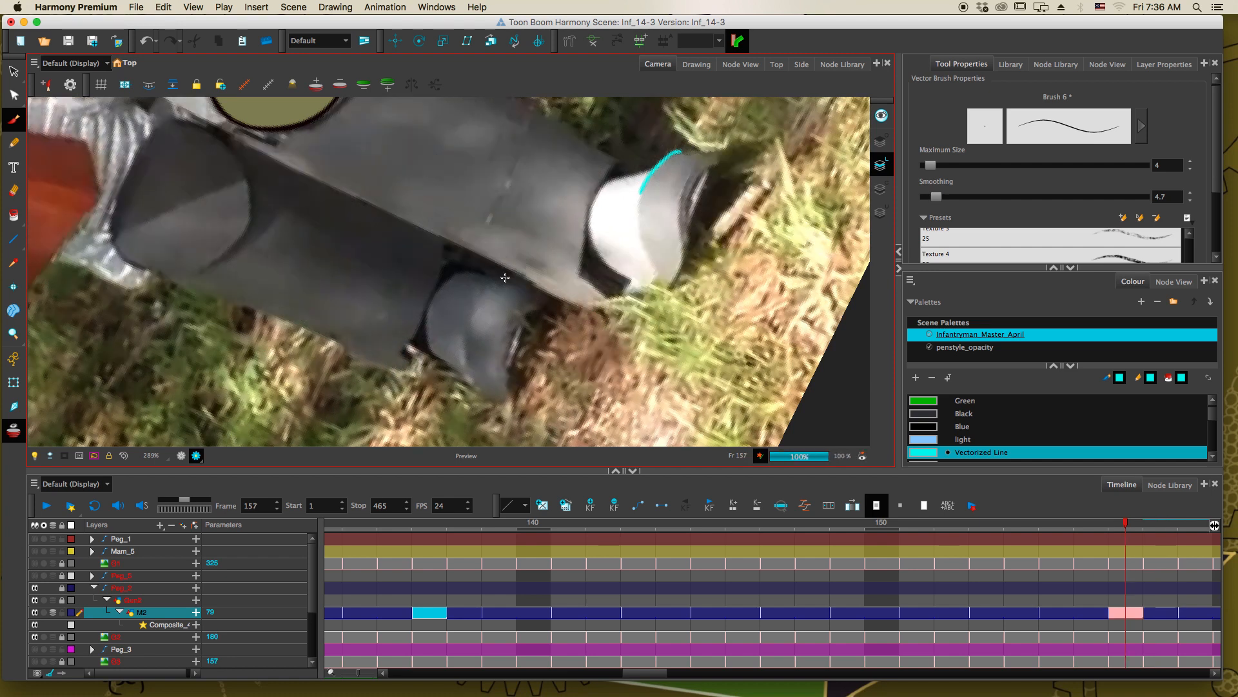
left_click_drag(468, 333, 474, 387)
Advance to frame 161 and add the toe-cap line on the lower shoe
key("period")
key("period")
key("period")
key("period")
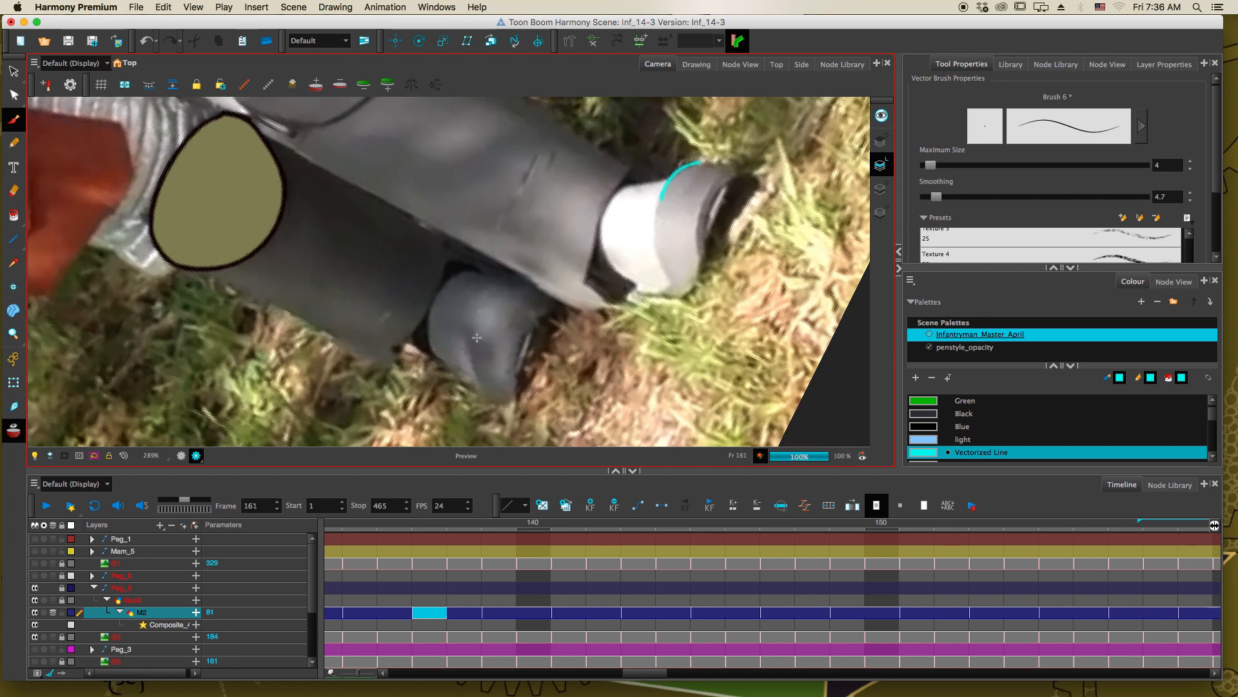
left_click_drag(472, 333, 475, 387)
left_click_drag(654, 672, 689, 676)
Draw the toe-cap line on the lower shoe at frames 163 and 165
key("period")
key("period")
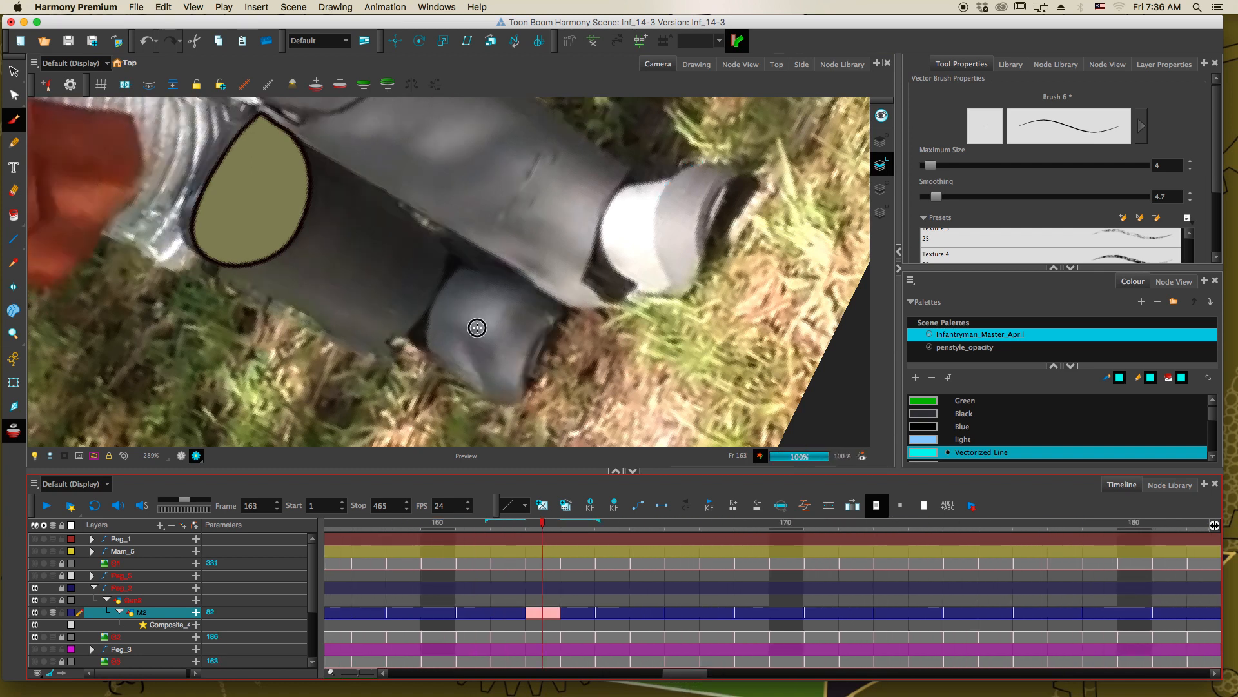
left_click_drag(477, 328, 483, 384)
key("period")
key("period")
key("period")
key("period")
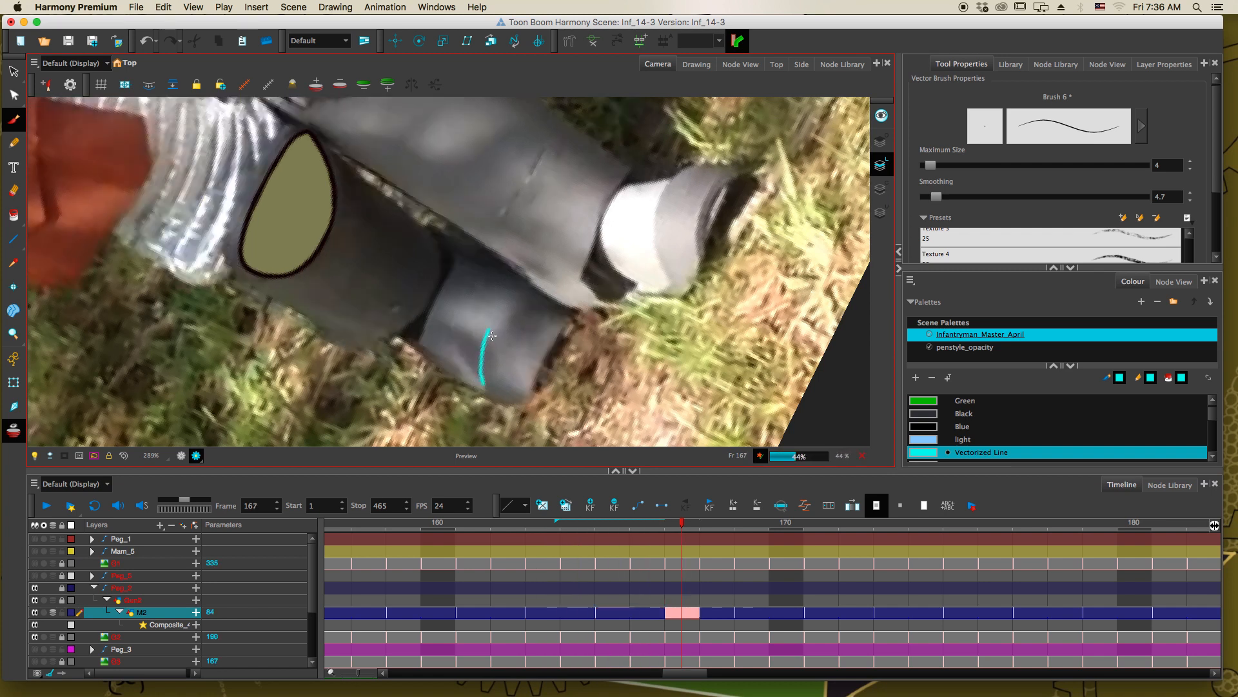
Draw the toe-cap line on the lower shoe on every second frame from 167 to 171
mouse_move(495, 339)
left_mouse_down()
mouse_move(483, 378)
mouse_move(496, 356)
mouse_move(478, 395)
mouse_move(486, 428)
mouse_move(506, 382)
left_mouse_up()
key("period")
key("period")
key("period")
key("period")
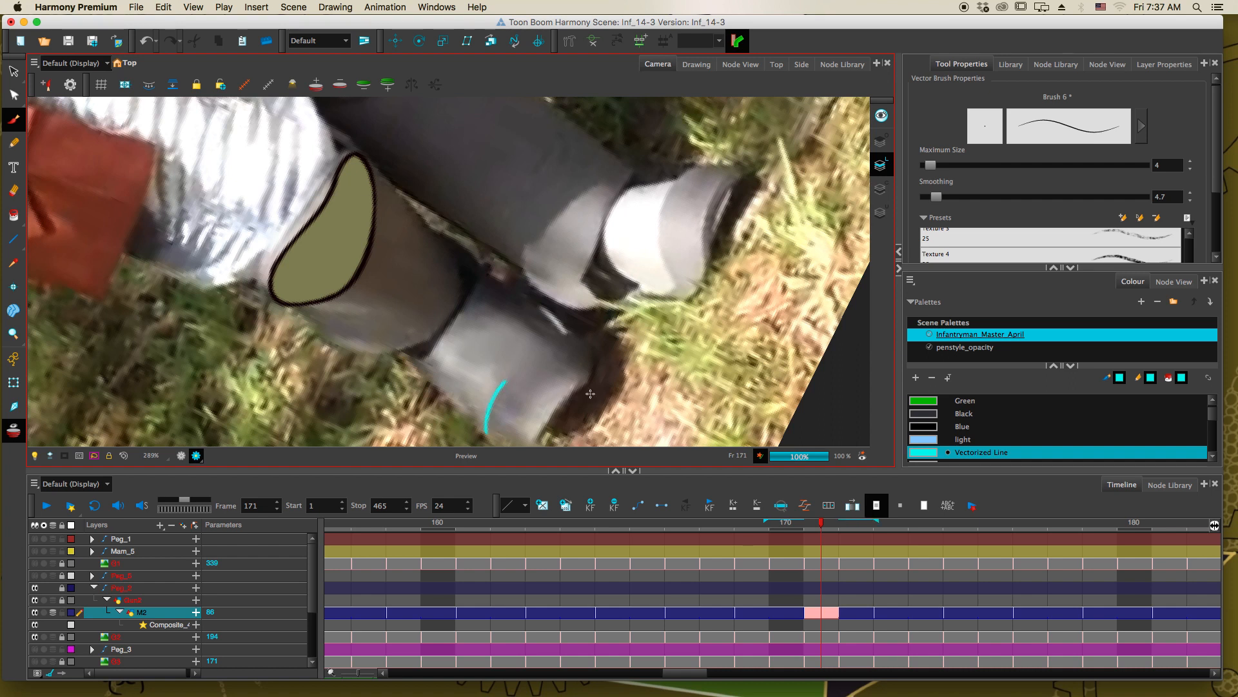
left_click_drag(590, 394, 631, 309)
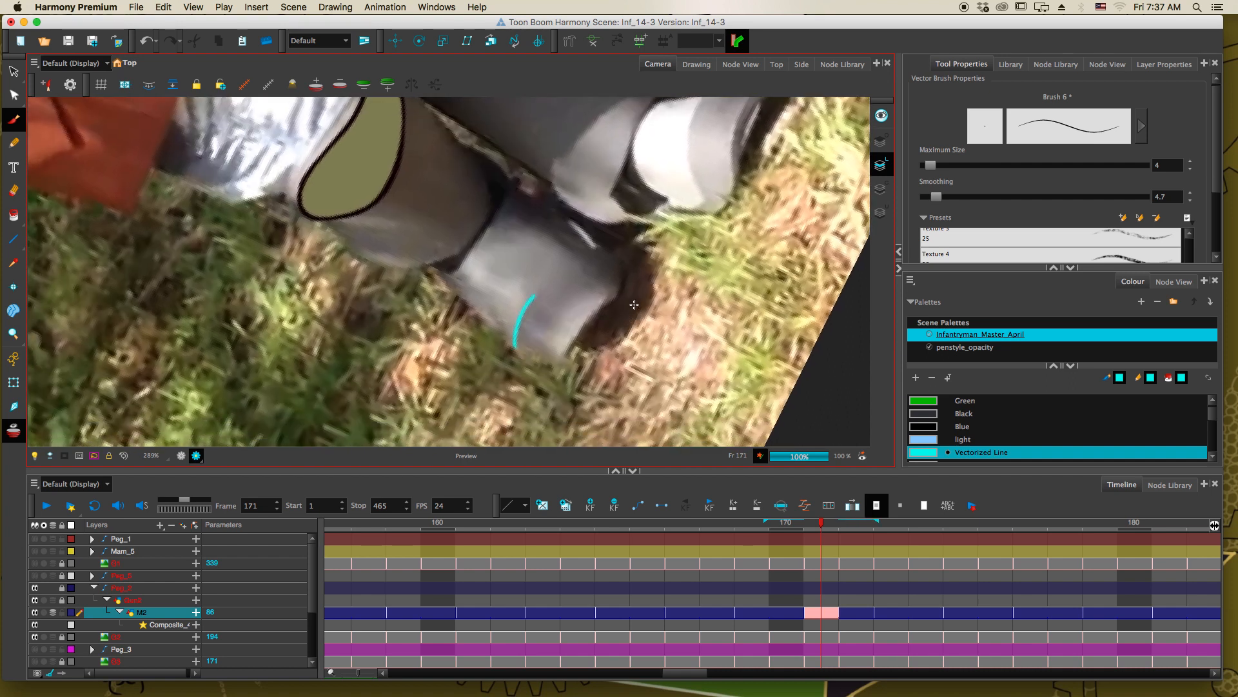
Draw the toe-cap line on the lower shoe at frames 173 and 175
key("period")
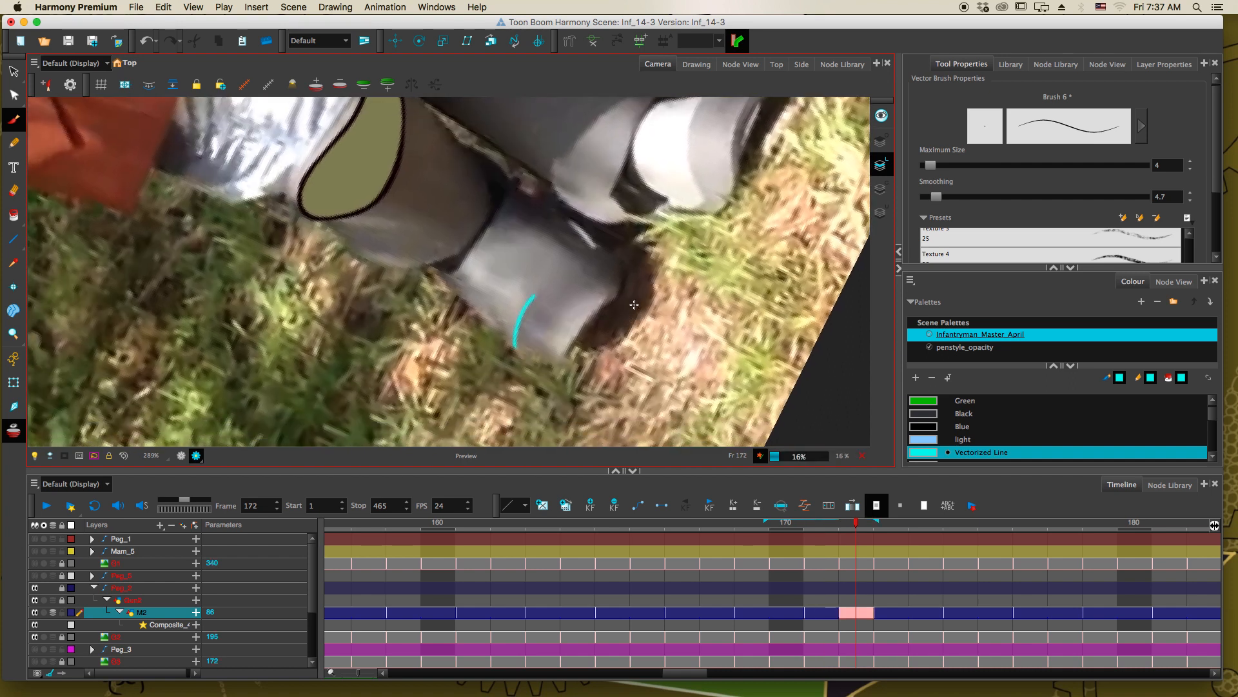
key("period")
left_click_drag(551, 363, 567, 312)
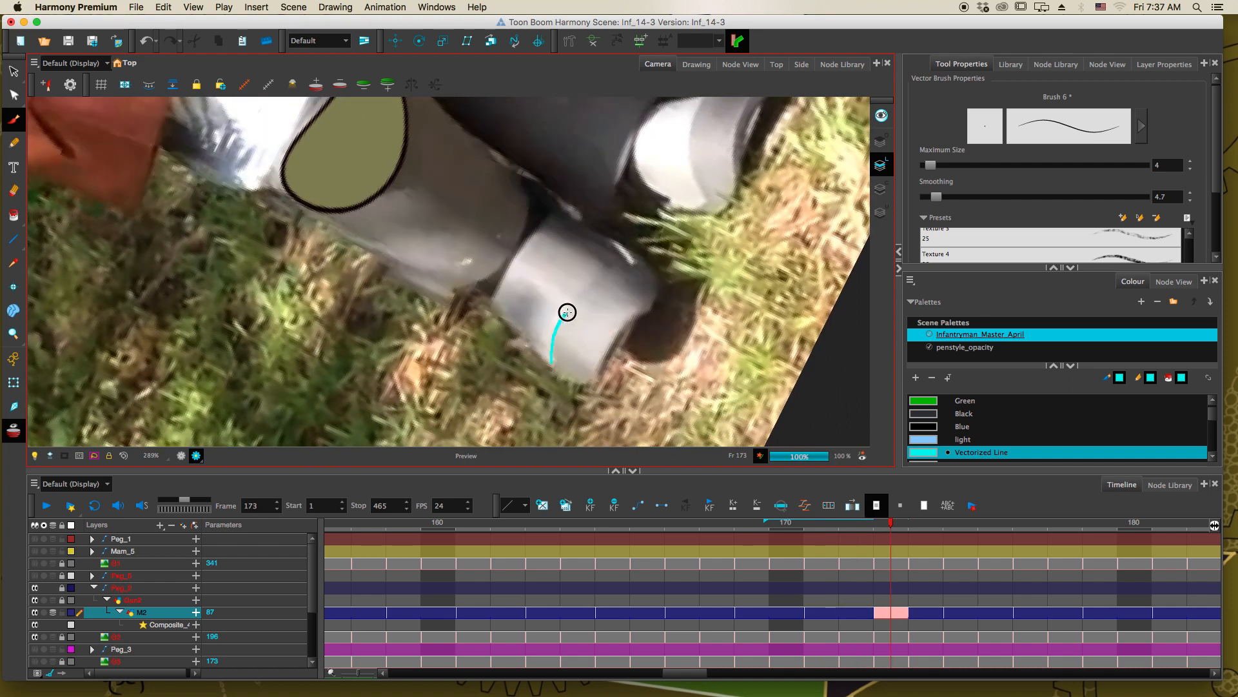
key("period")
key("period")
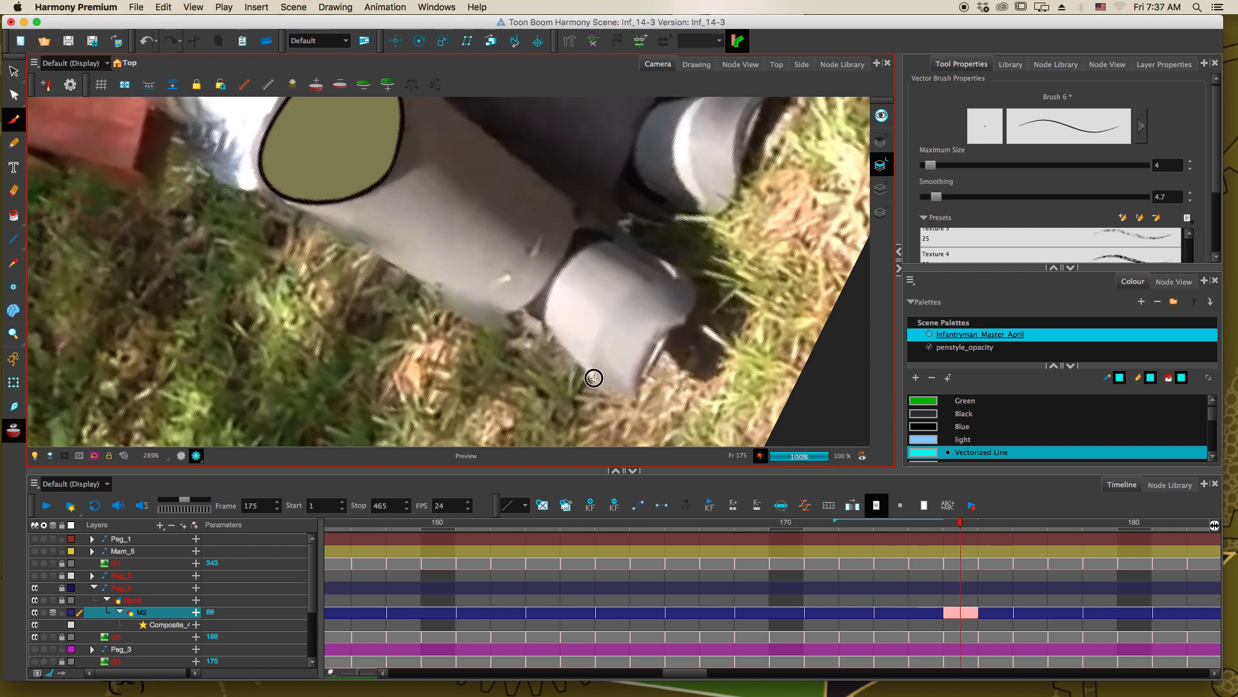
left_click_drag(593, 378, 602, 323)
key("period")
key("period")
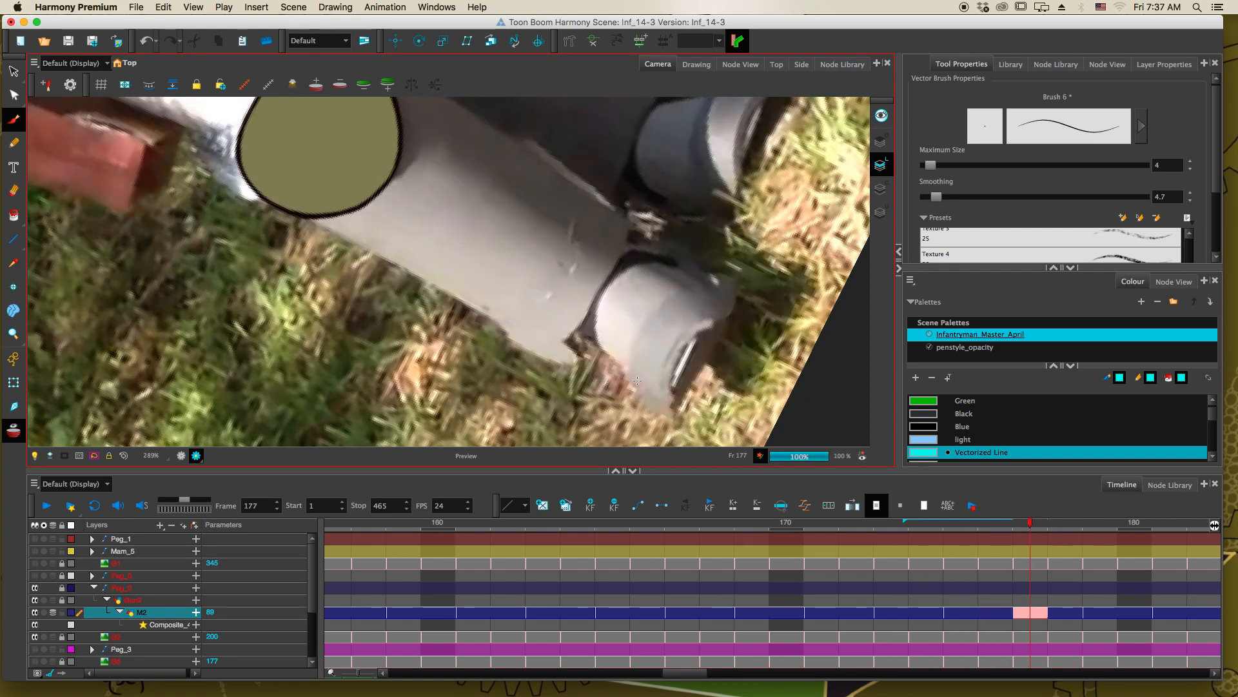
Draw the toe-cap line on the lower shoe at frames 177 and 179
left_click_drag(632, 387, 634, 333)
key("period")
key("period")
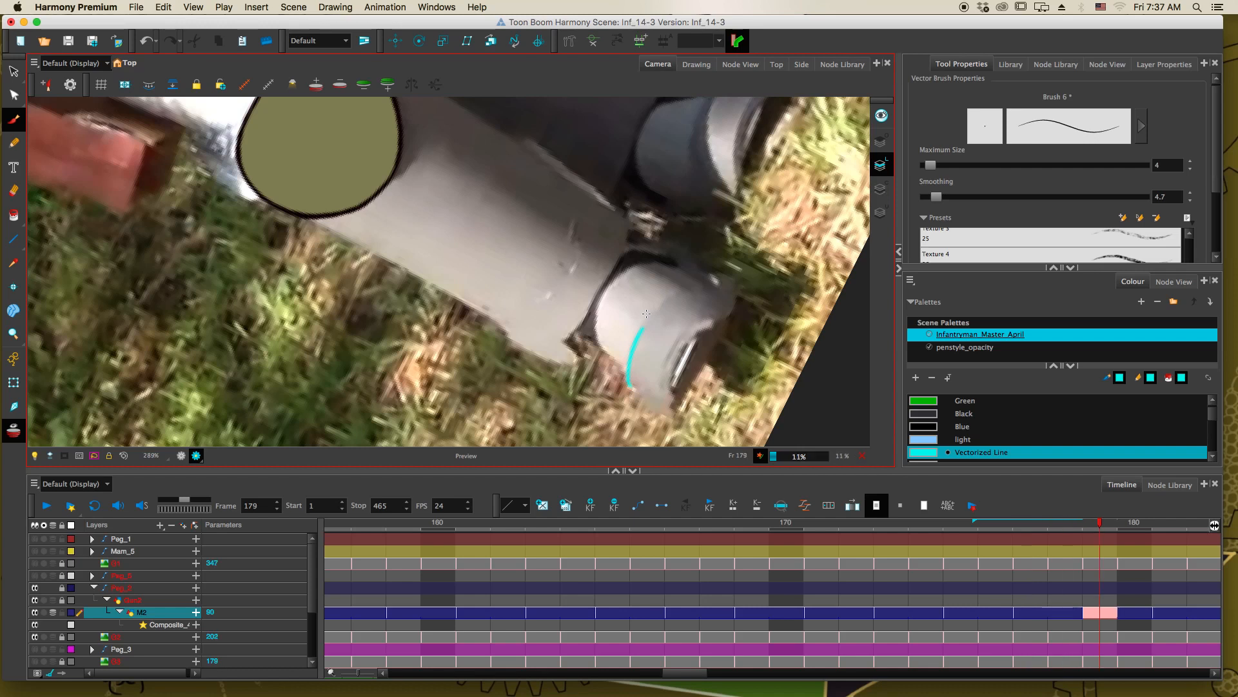
mouse_move(670, 403)
left_mouse_down()
mouse_move(665, 349)
mouse_move(711, 316)
mouse_move(533, 260)
left_mouse_up()
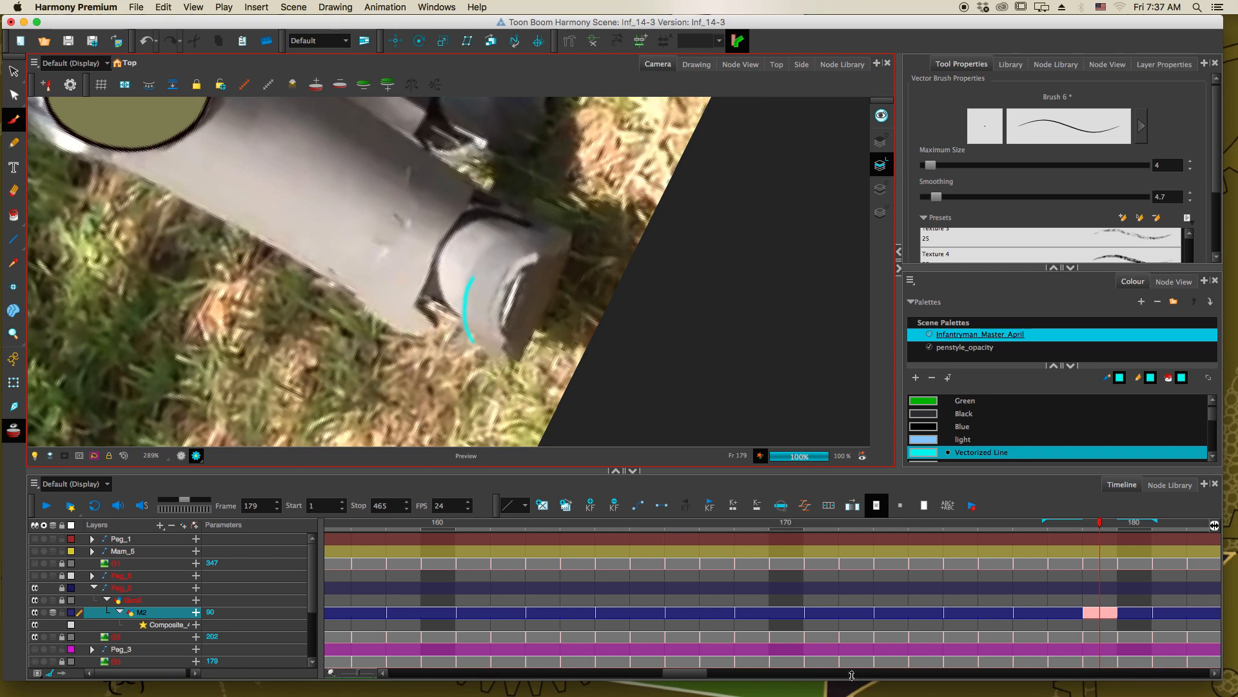
left_click_drag(690, 674, 733, 673)
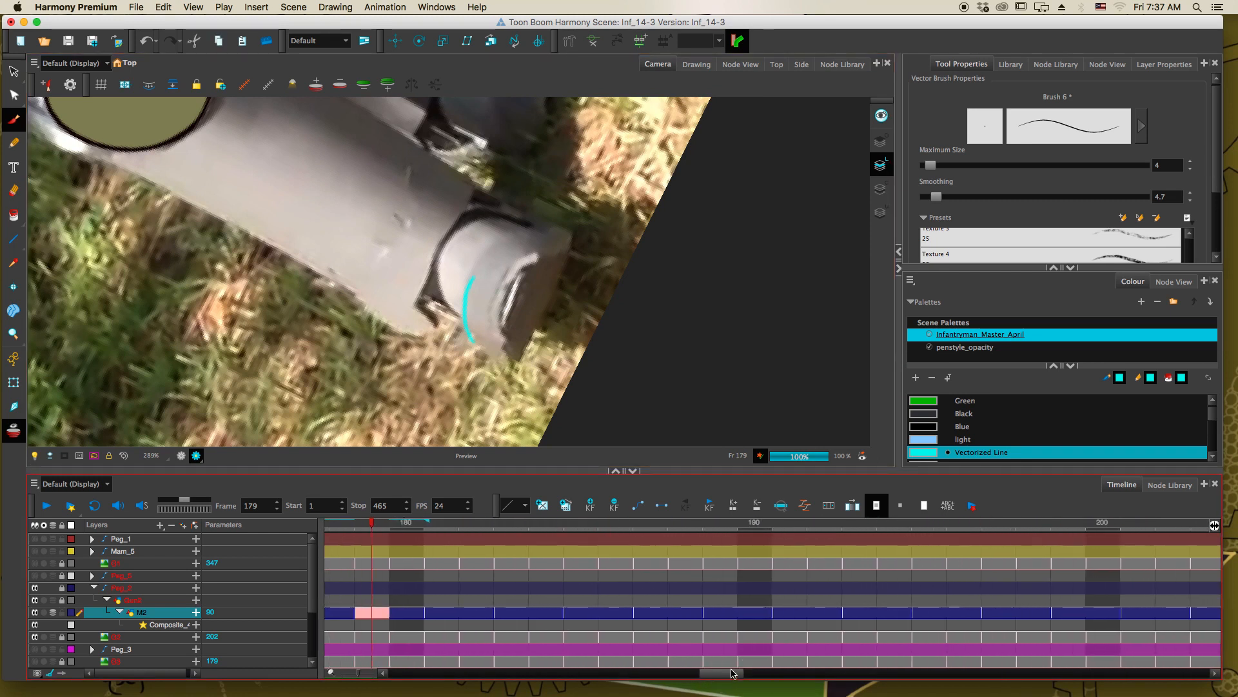
Draw the toe-cap line on the lower shoe at frames 181 and 183
key("period")
key("period")
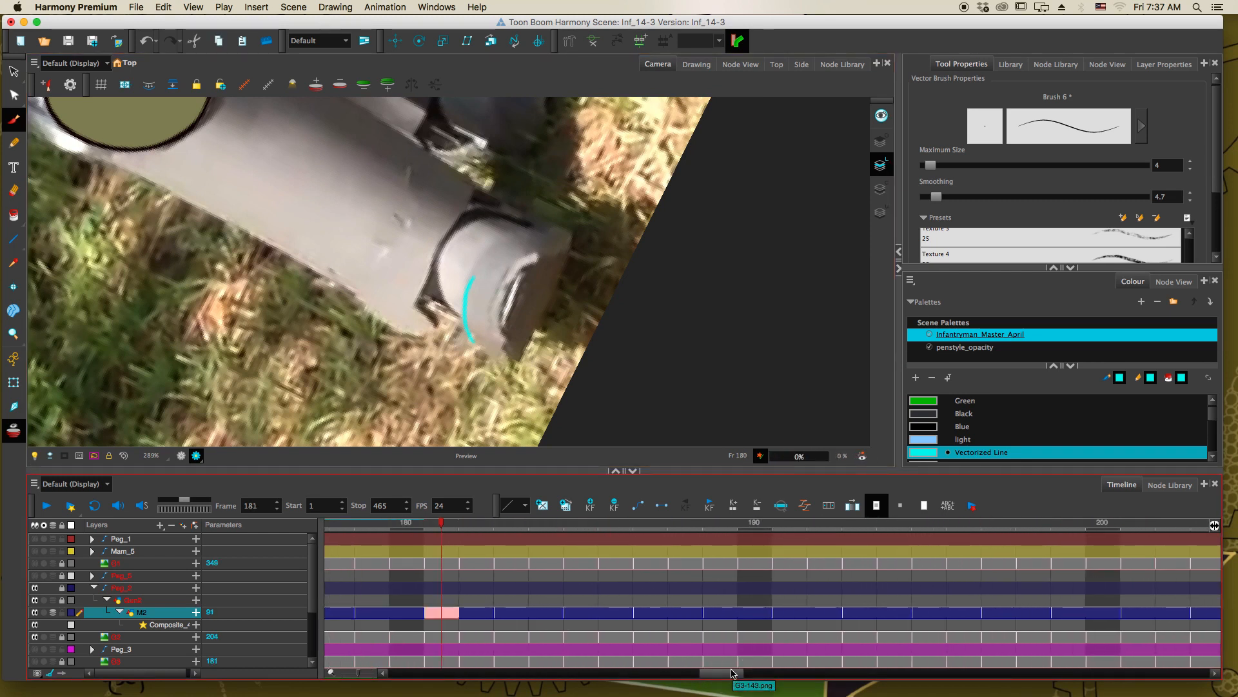
mouse_move(496, 286)
left_mouse_down()
mouse_move(486, 318)
mouse_move(499, 359)
left_mouse_up()
key("period")
key("period")
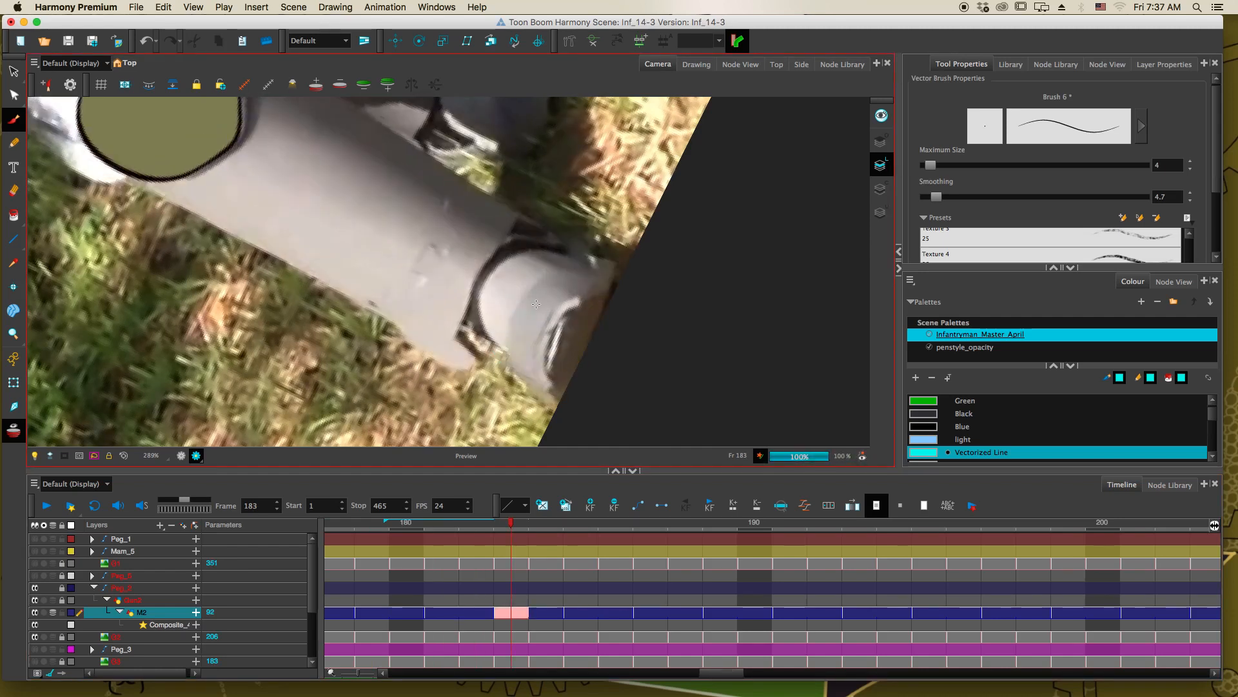
mouse_move(518, 308)
left_mouse_down()
mouse_move(506, 335)
mouse_move(517, 376)
left_mouse_up()
Draw the toe-cap line on the lower shoe at frames 185, 187 and 189, ending at the footage edge
key("period")
key("period")
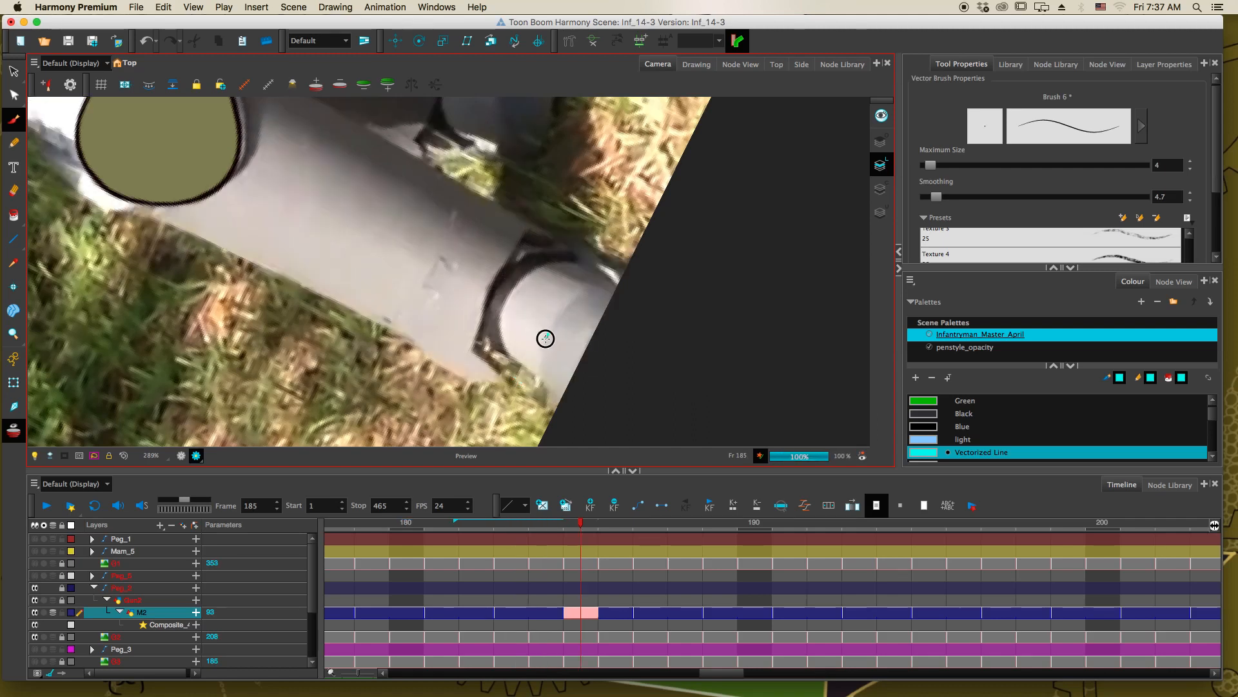
left_click_drag(548, 333, 546, 395)
key("period")
key("period")
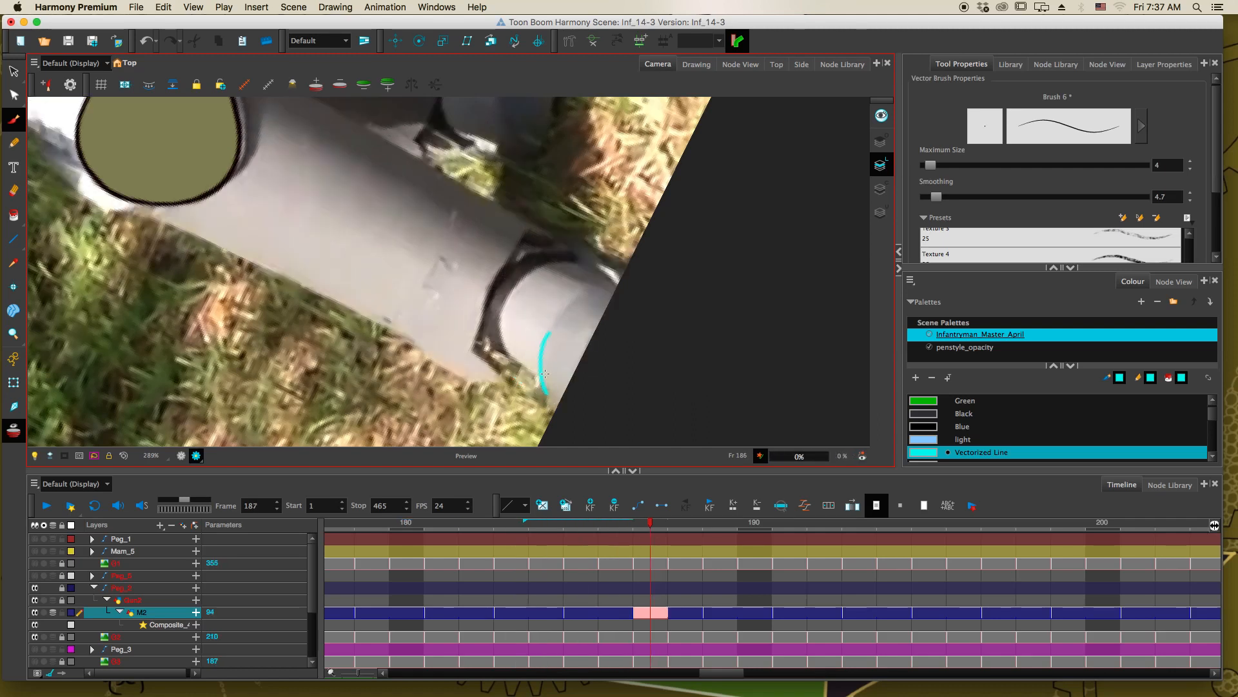
left_click_drag(569, 359, 561, 415)
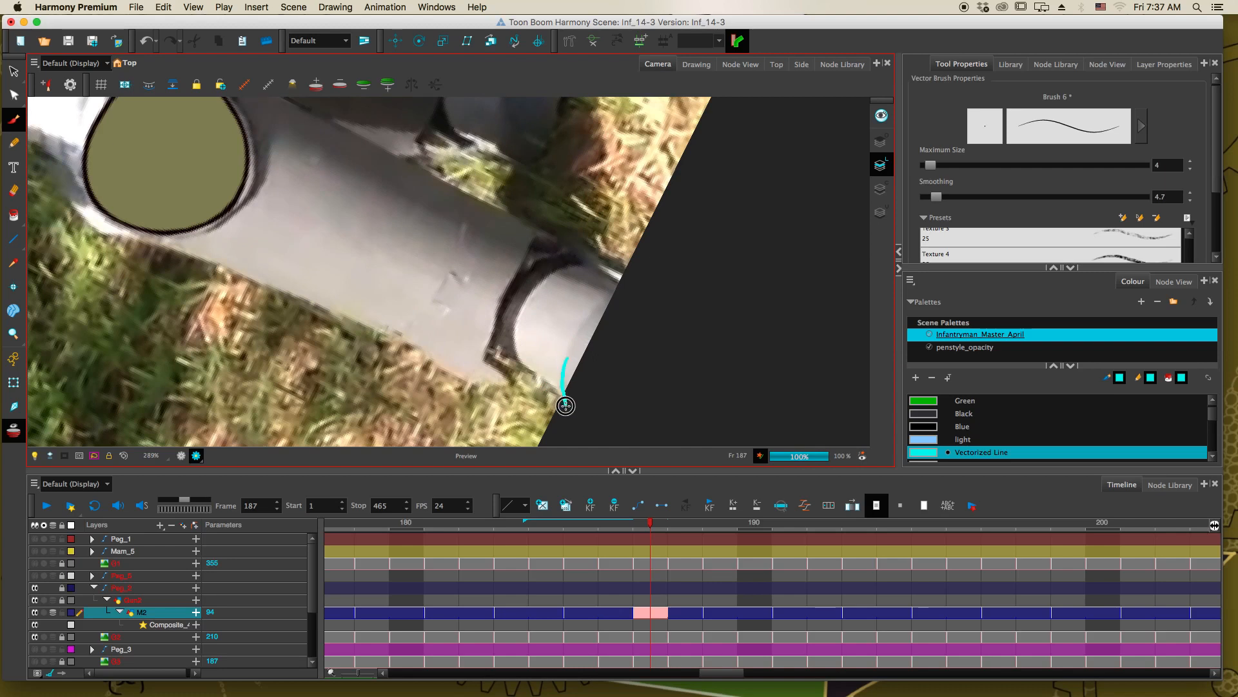
key("period")
key("period")
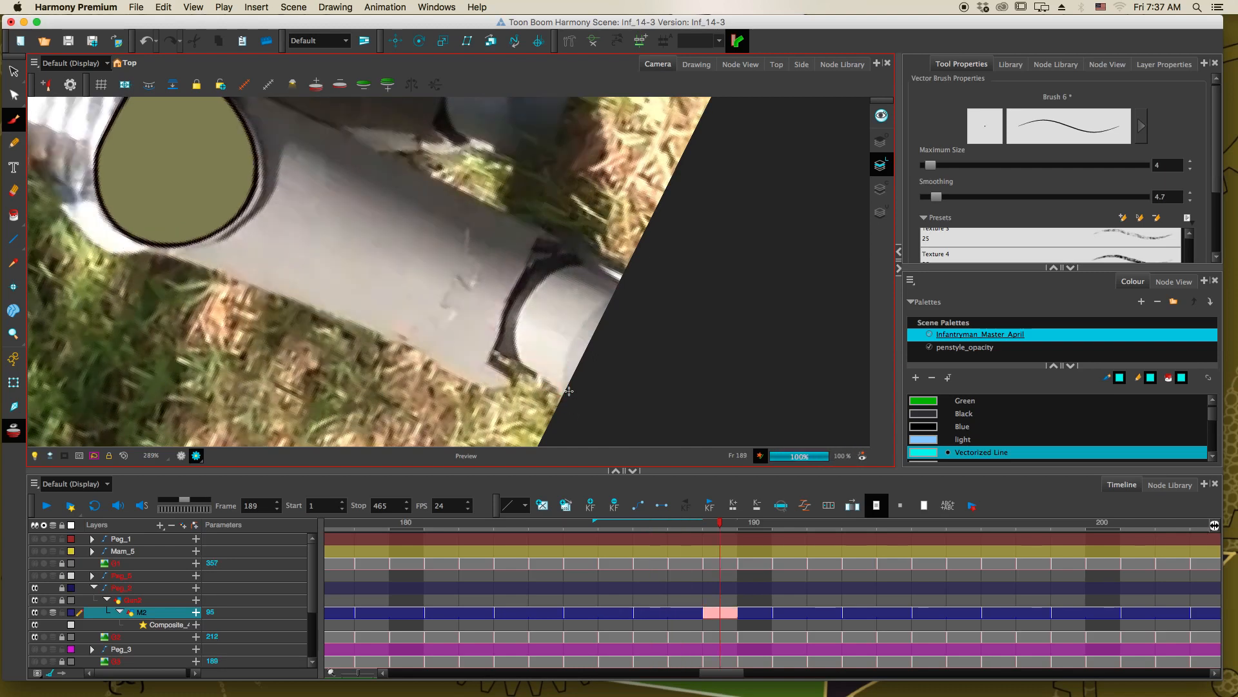
left_click_drag(567, 362, 562, 395)
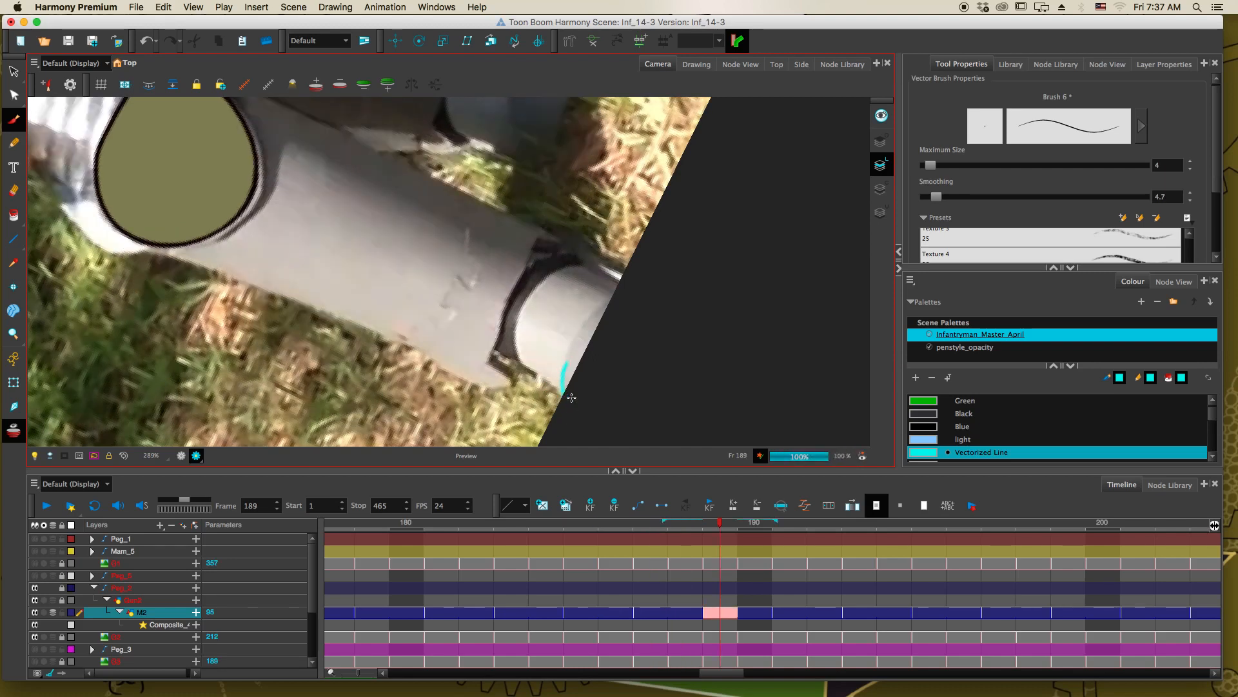
Step back from frame 189 to around frame 179, examining the toe-cap lines and the upper shoe
key("comma")
key("comma")
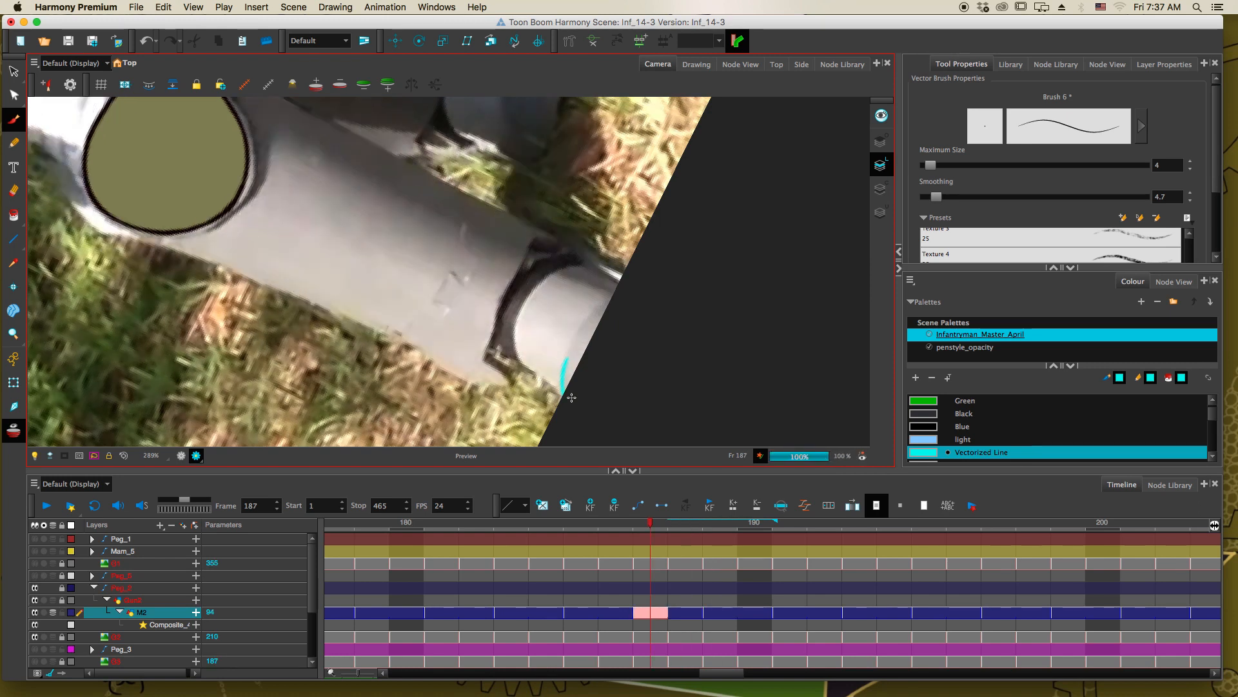
key("comma")
key("comma")
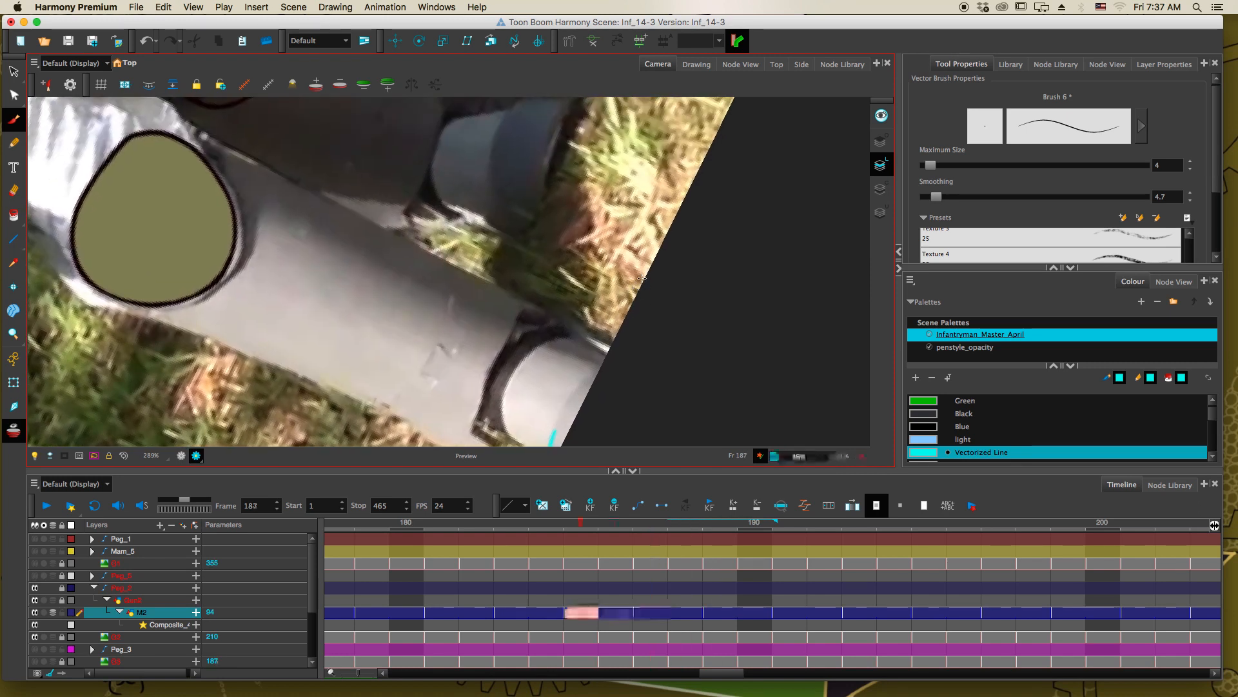
key("comma")
key("comma")
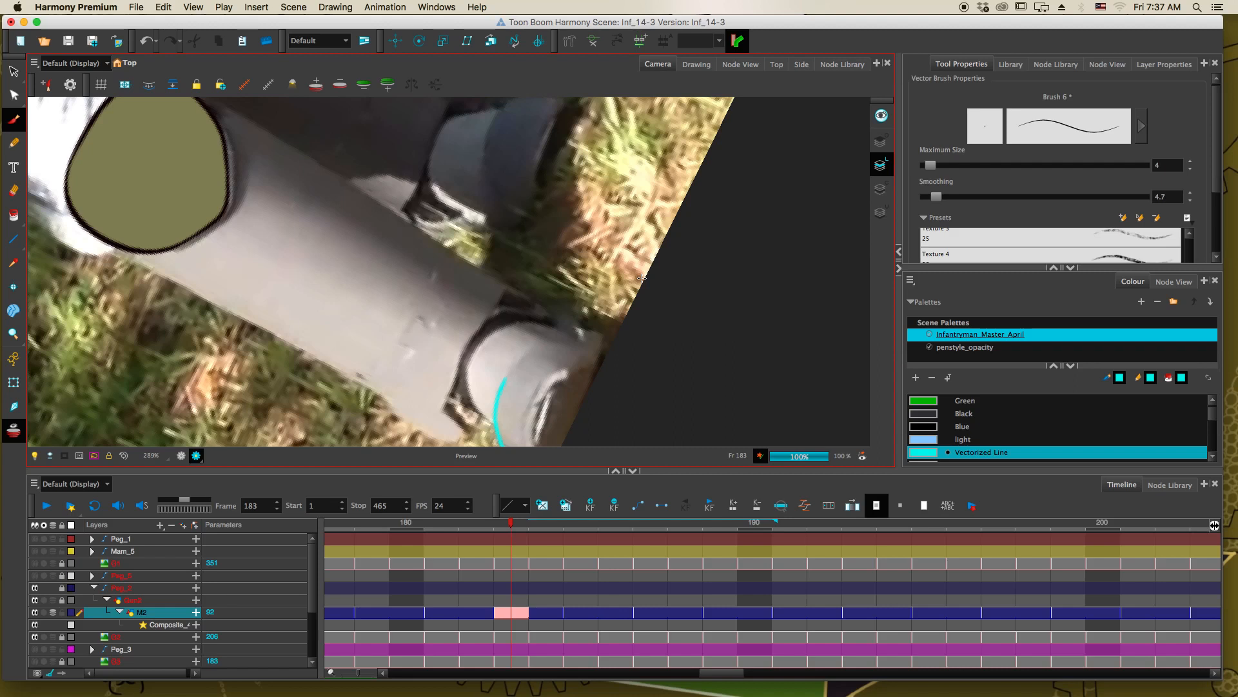
key("comma")
key("comma")
key("comma")
key("comma")
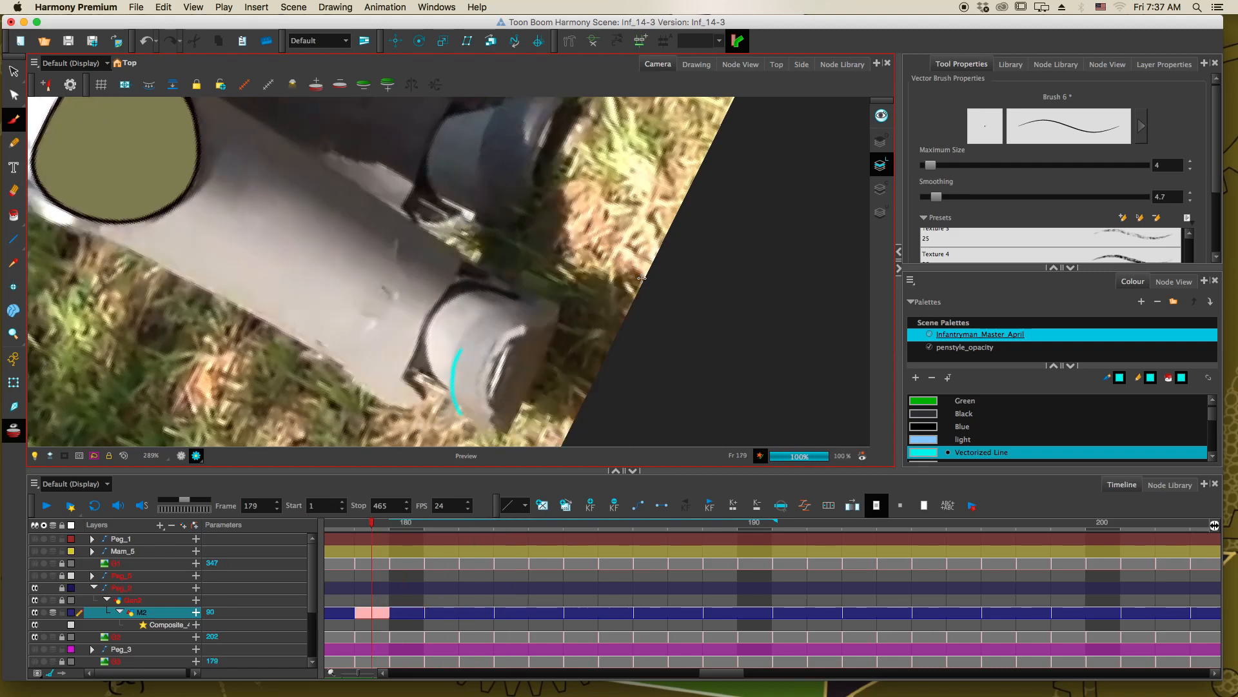
key("comma")
key("comma")
key("period")
key("period")
Draw the toe-cap line on the upper shoe at frames 179 and 181, redoing the first stroke
scroll(663, 277, "up", 3)
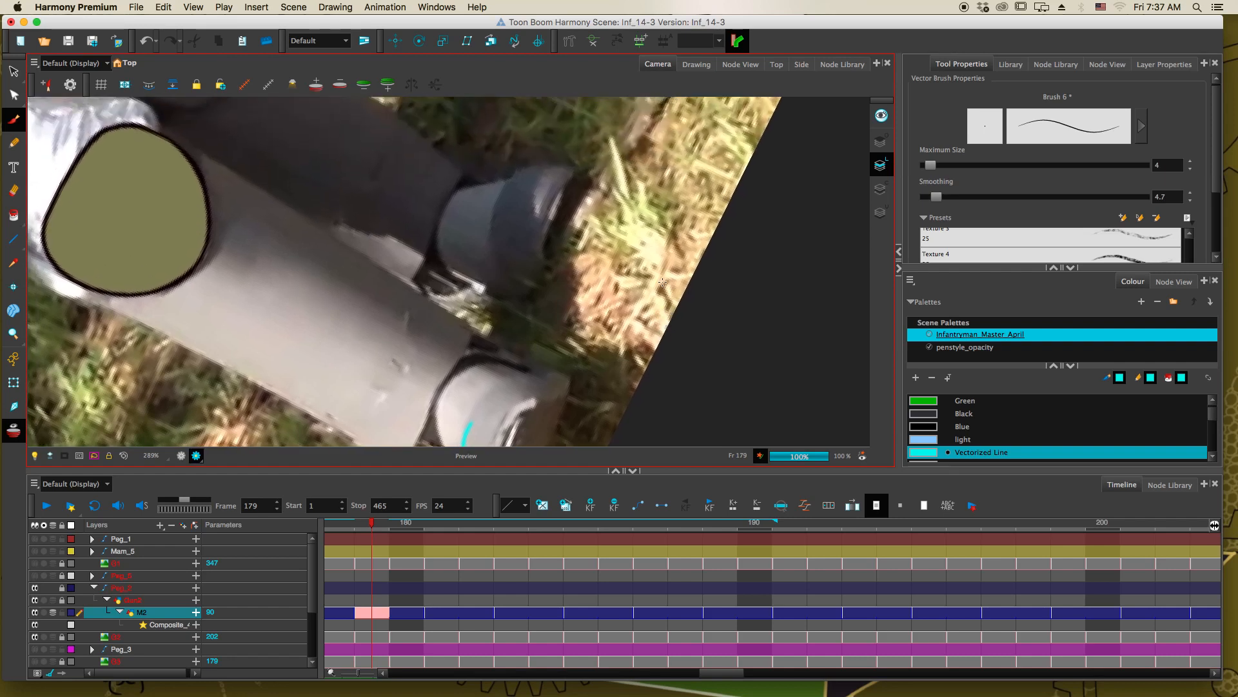
left_click_drag(528, 168, 494, 195)
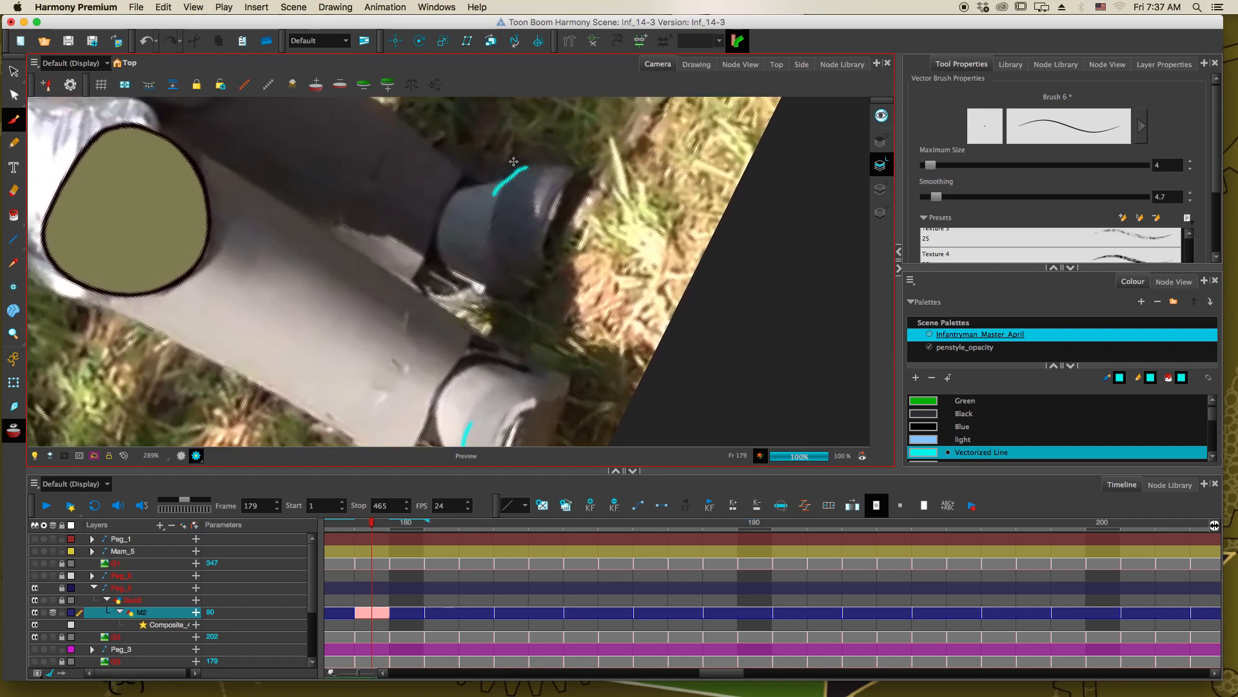
key("super+z")
left_click_drag(533, 165, 495, 208)
key("period")
key("period")
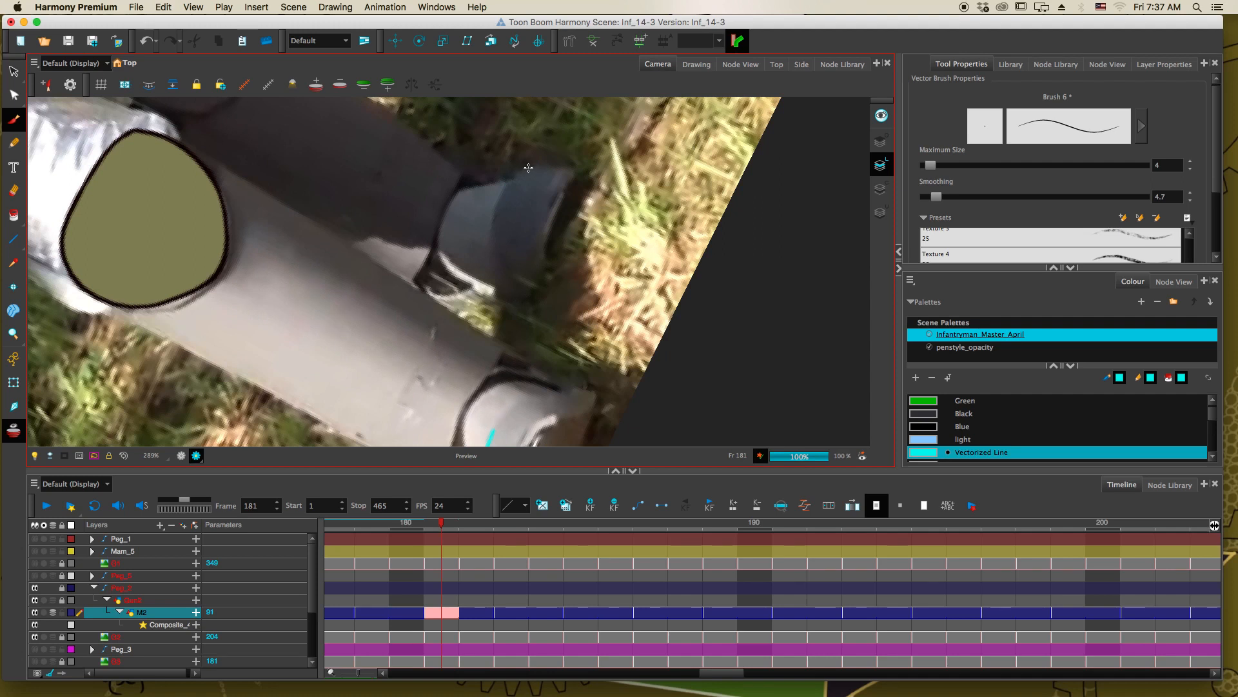
mouse_move(528, 168)
left_mouse_down()
mouse_move(500, 201)
mouse_move(530, 177)
mouse_move(501, 211)
left_mouse_up()
Continue the cyan toe-cap line on the upper shoe every second frame up to frame 189
key("period")
key("period")
key("period")
key("period")
key("period")
key("period")
key("period")
key("period")
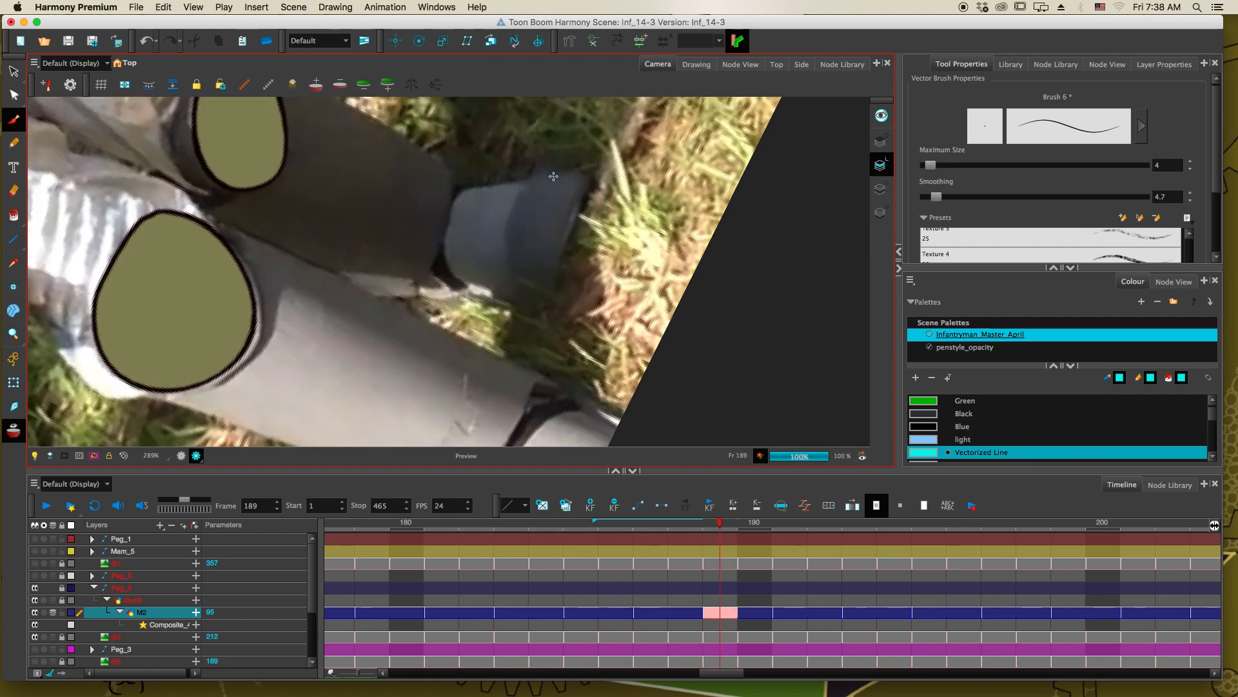
left_click_drag(556, 173, 510, 214)
Draw the toe-cap line on the upper shoe at frames 191 and 193
key("period")
key("period")
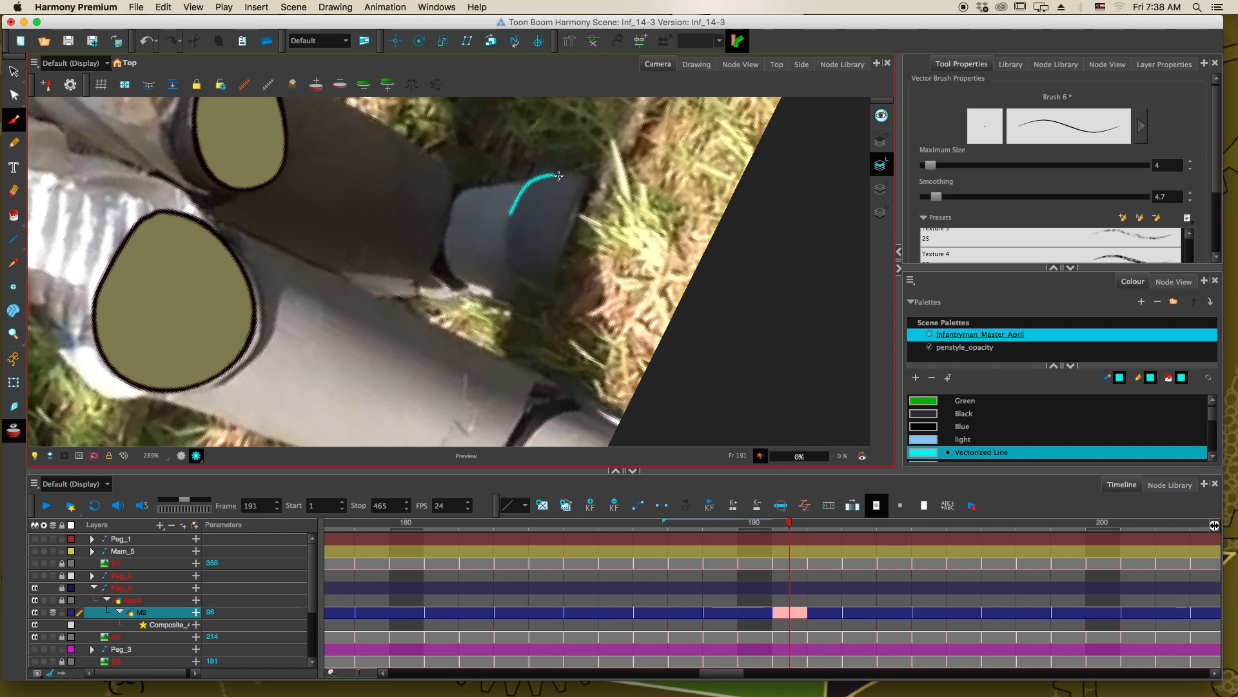
left_click_drag(565, 178, 521, 218)
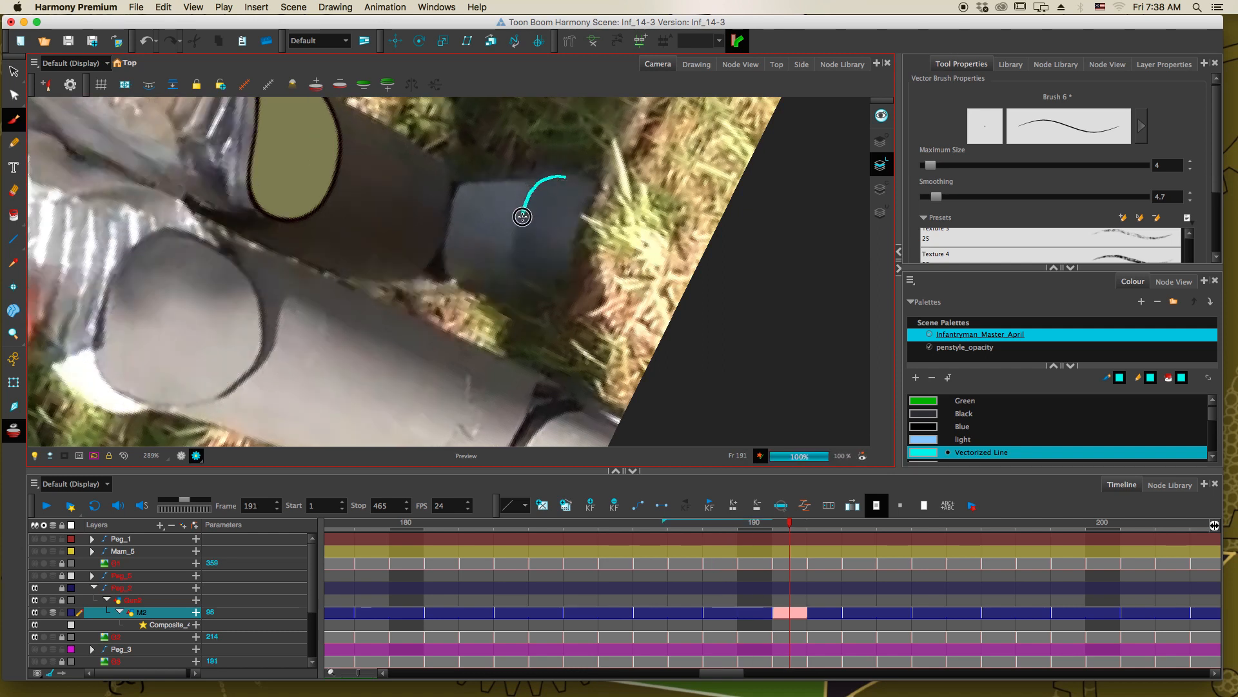
key("period")
key("period")
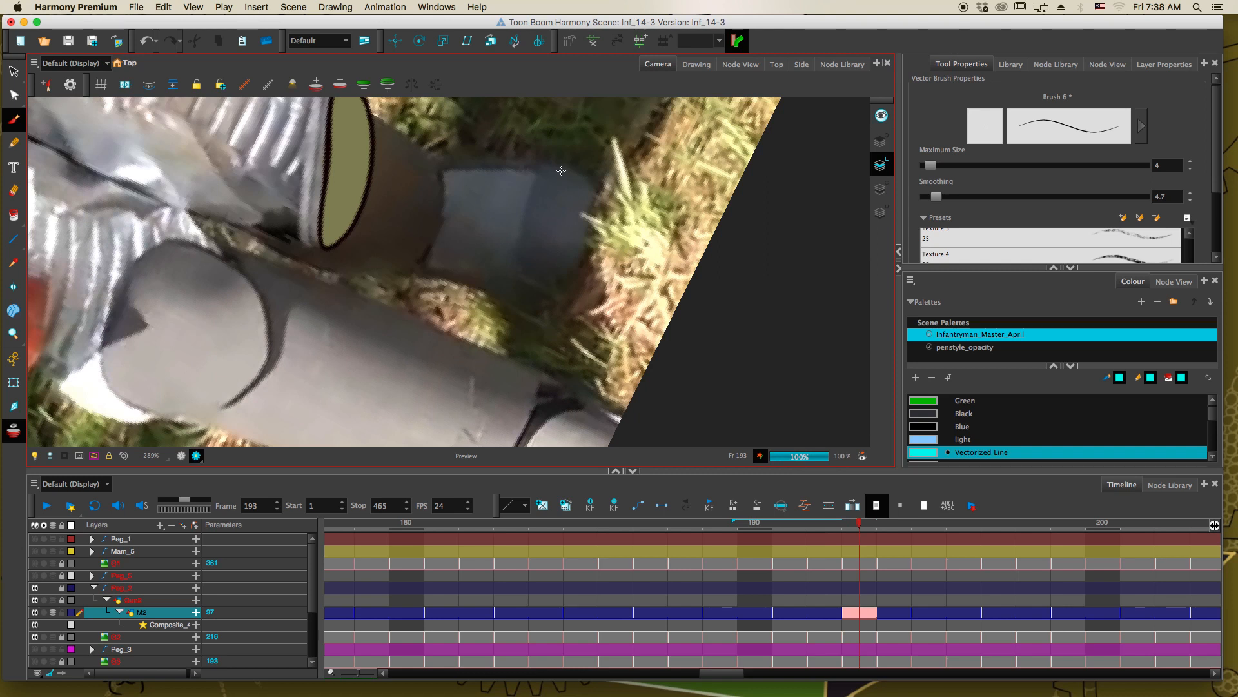
left_click_drag(554, 169, 531, 211)
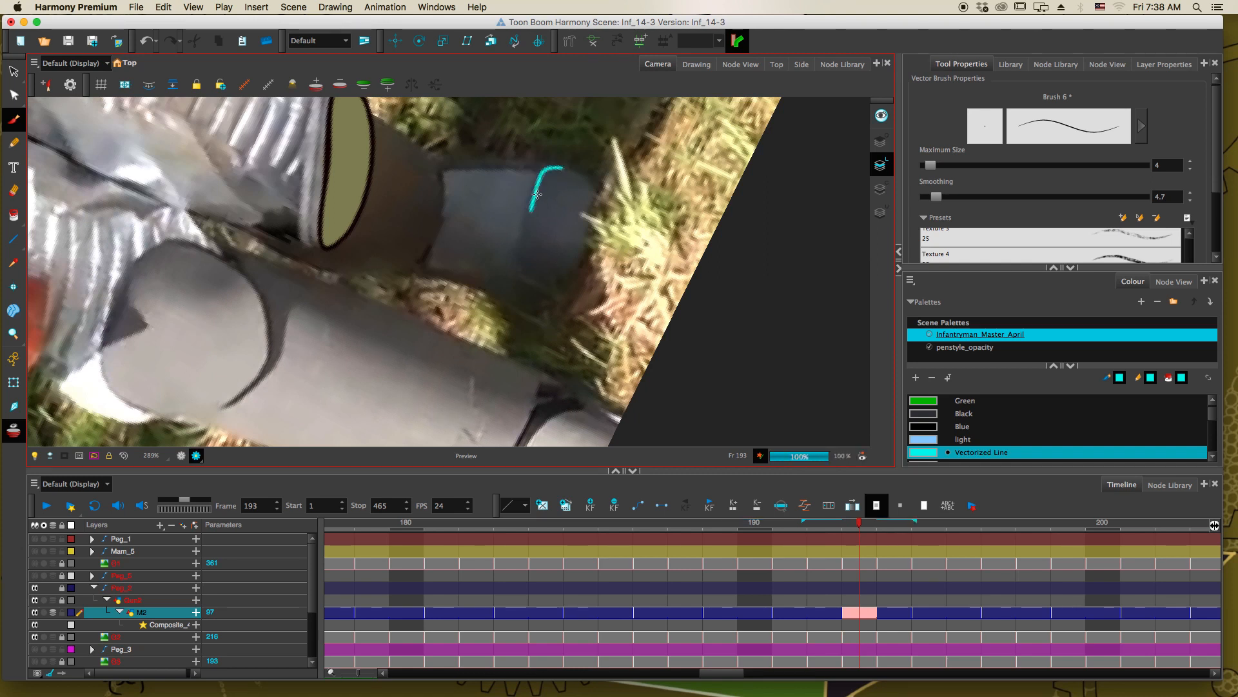
Draw the toe-cap line on the upper shoe at frames 195 and 197
key("period")
key("period")
left_click_drag(541, 160, 528, 214)
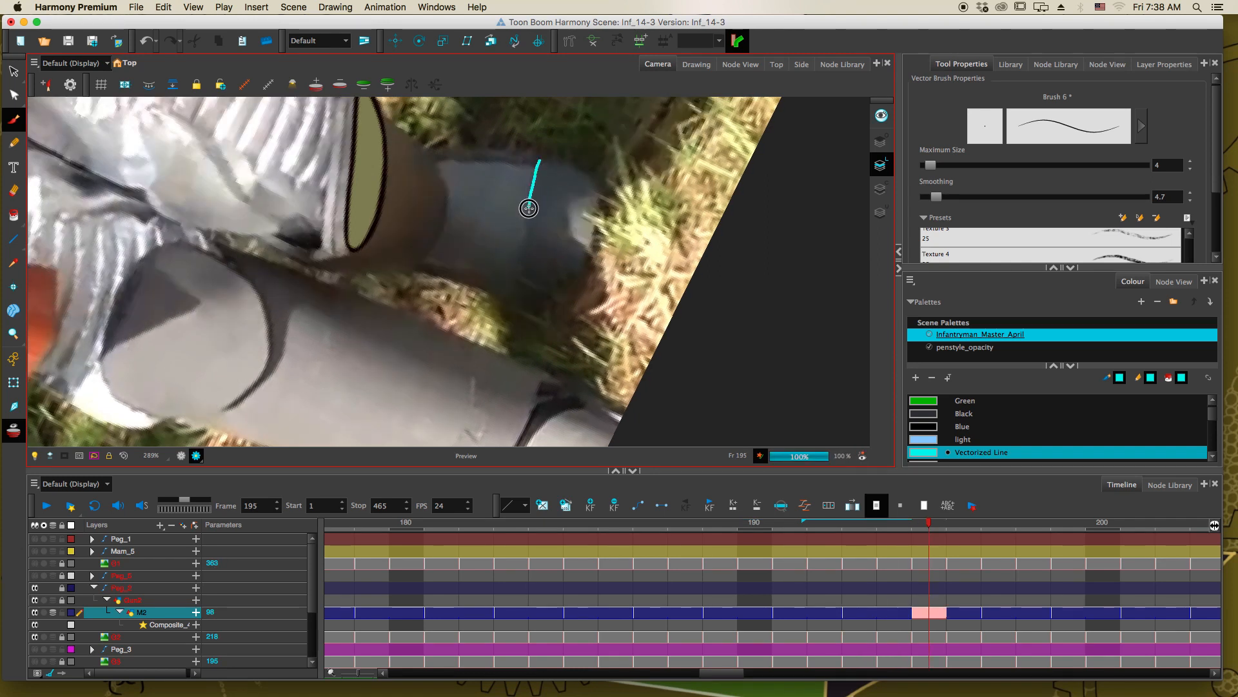
key("period")
key("period")
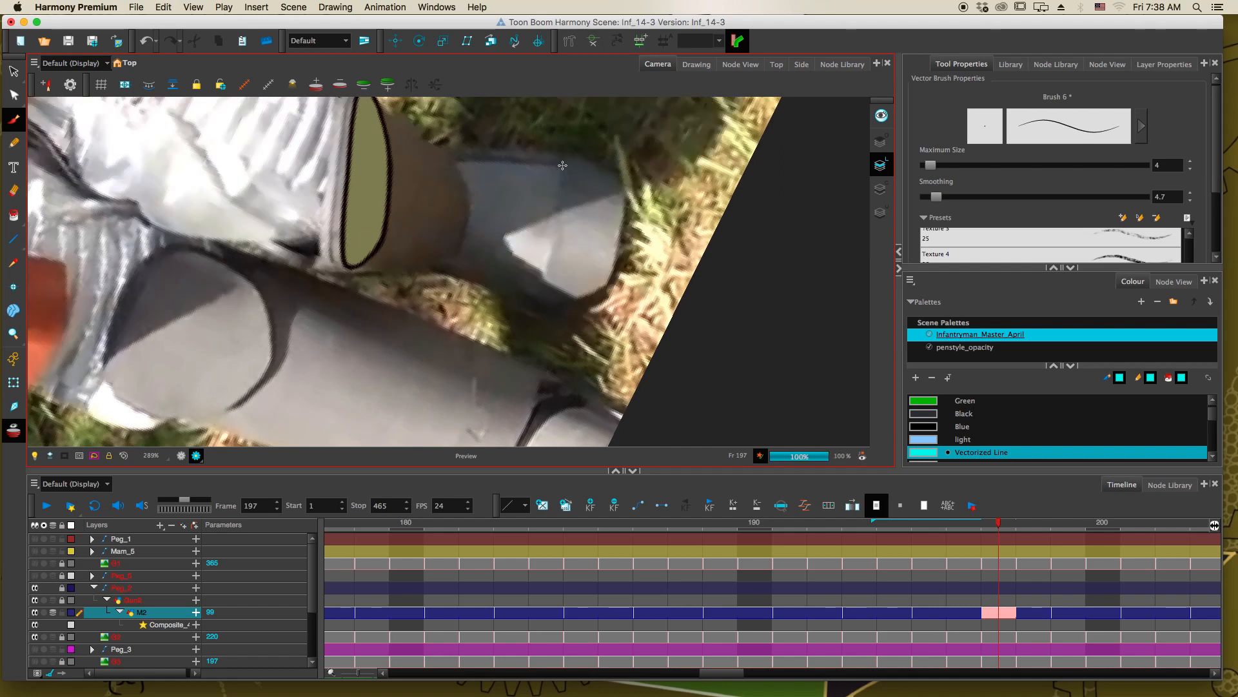
left_click_drag(563, 166, 553, 213)
Draw the toe-cap line on the upper shoe at frames 199 and 201, ending at the footage edge
key("period")
key("period")
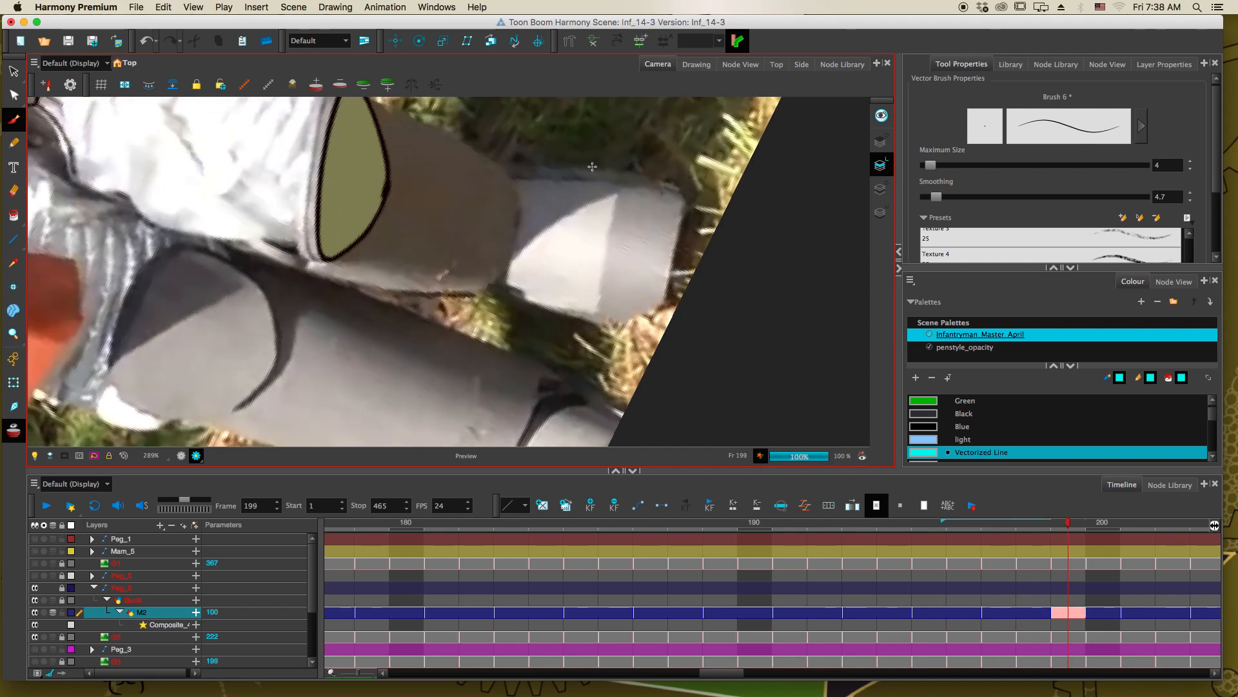
left_click_drag(621, 183, 603, 240)
key("period")
key("period")
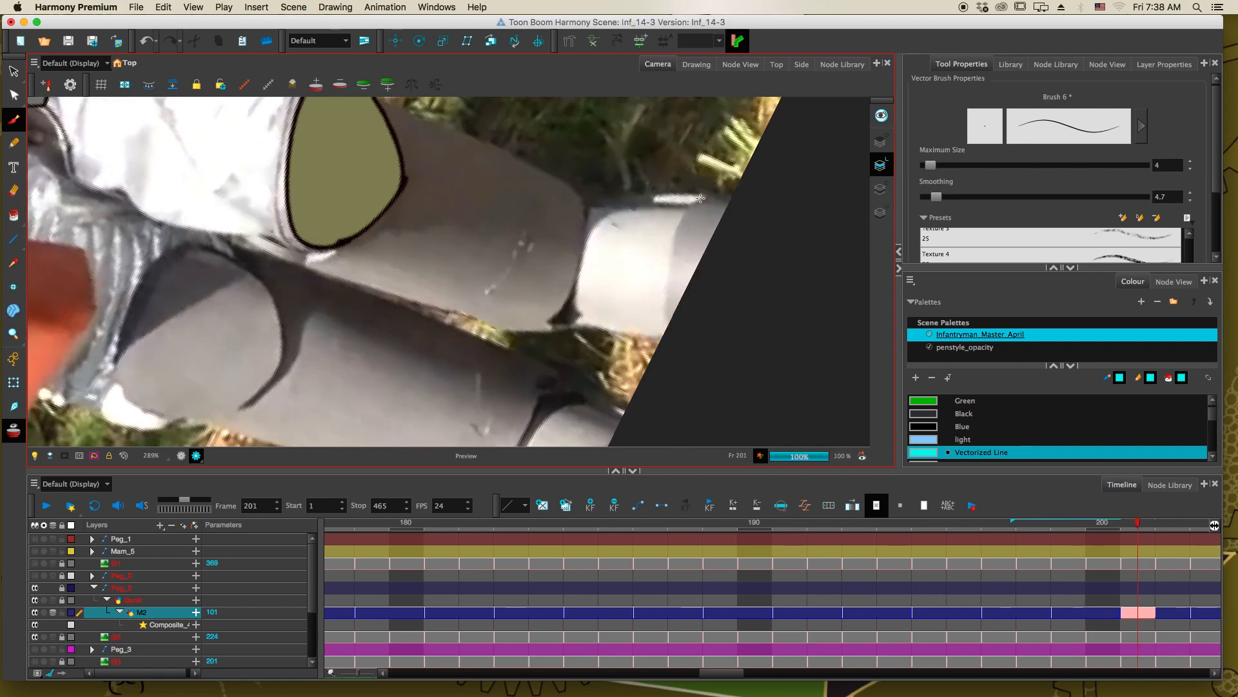
mouse_move(701, 198)
left_mouse_down()
mouse_move(674, 230)
mouse_move(671, 261)
left_mouse_up()
Step forward from frame 203 to about frame 213, examining the lower shoe at the footage edge
key("period")
key("period")
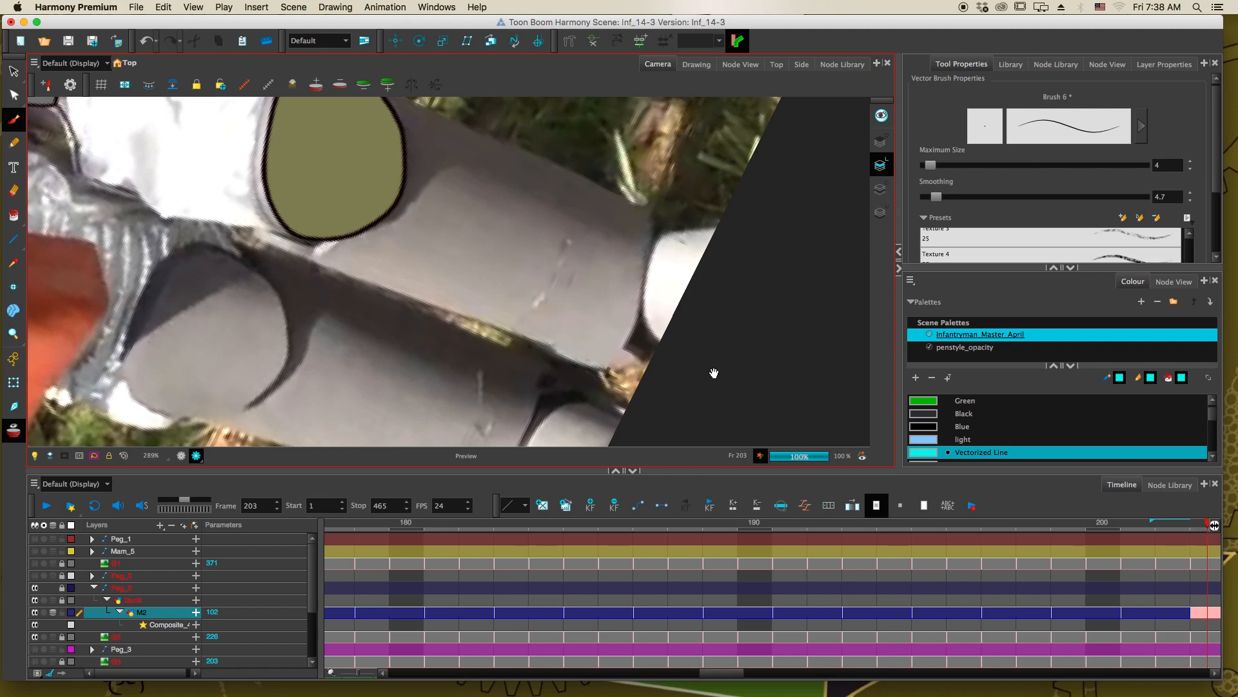
left_click_drag(714, 373, 739, 252)
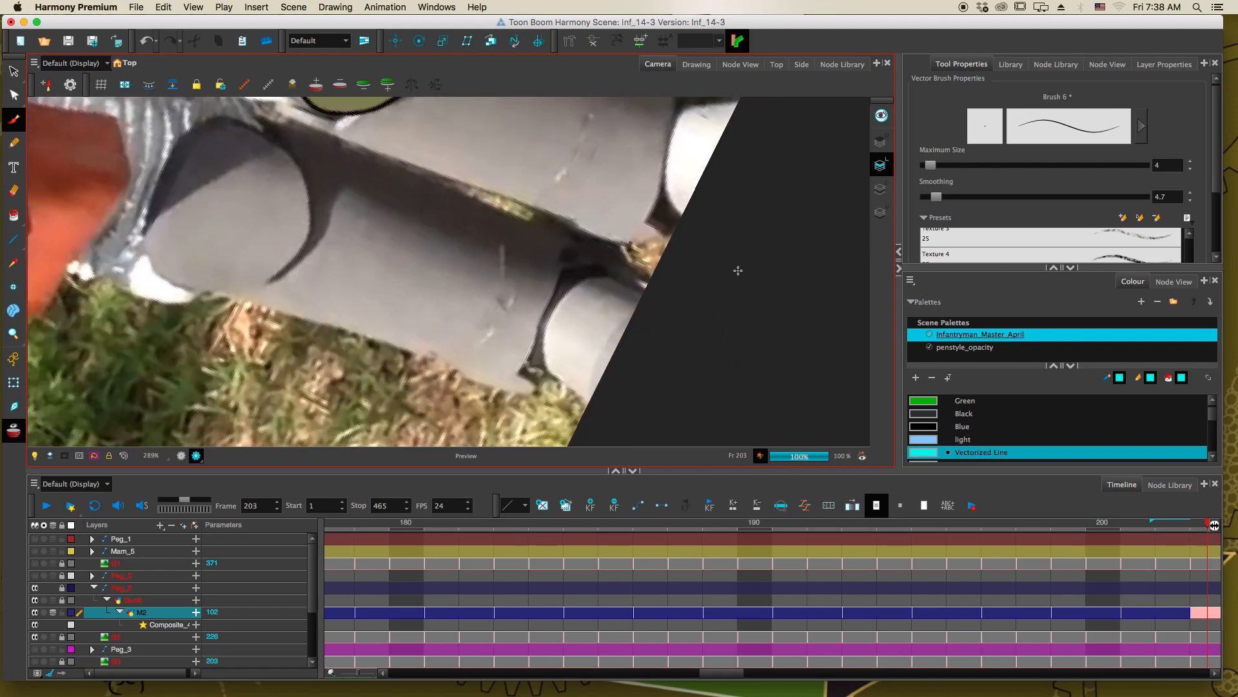
left_click_drag(724, 675, 750, 675)
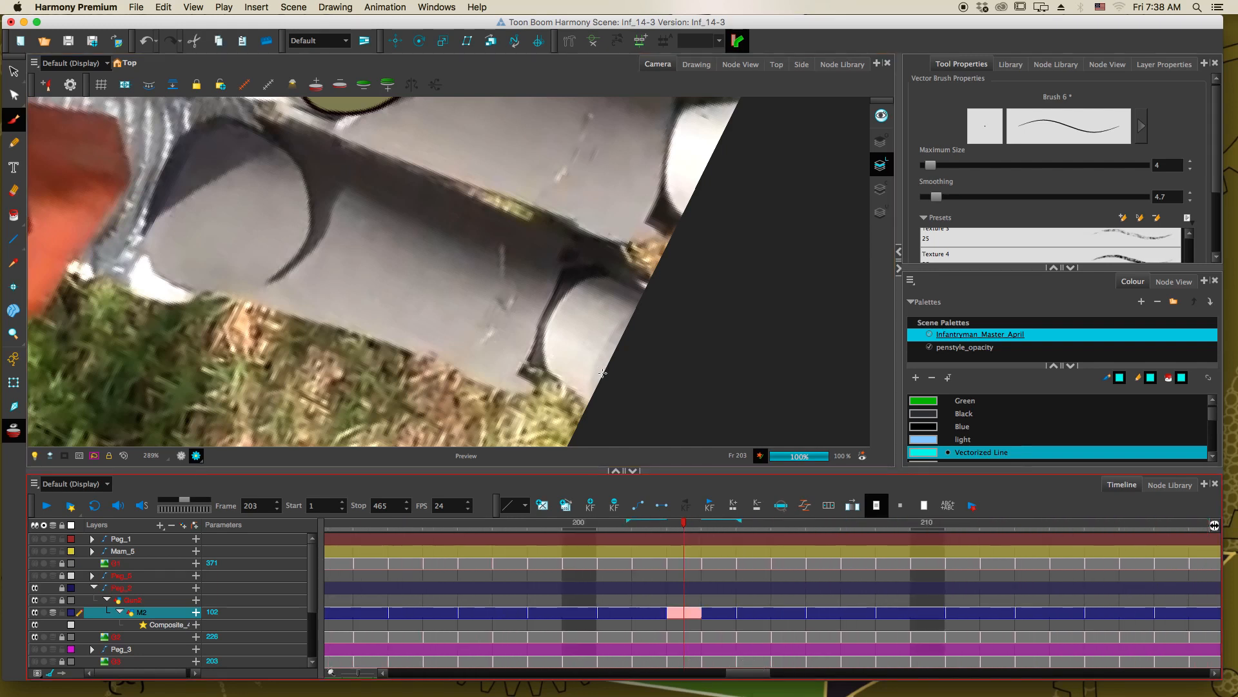
key("period")
key("period")
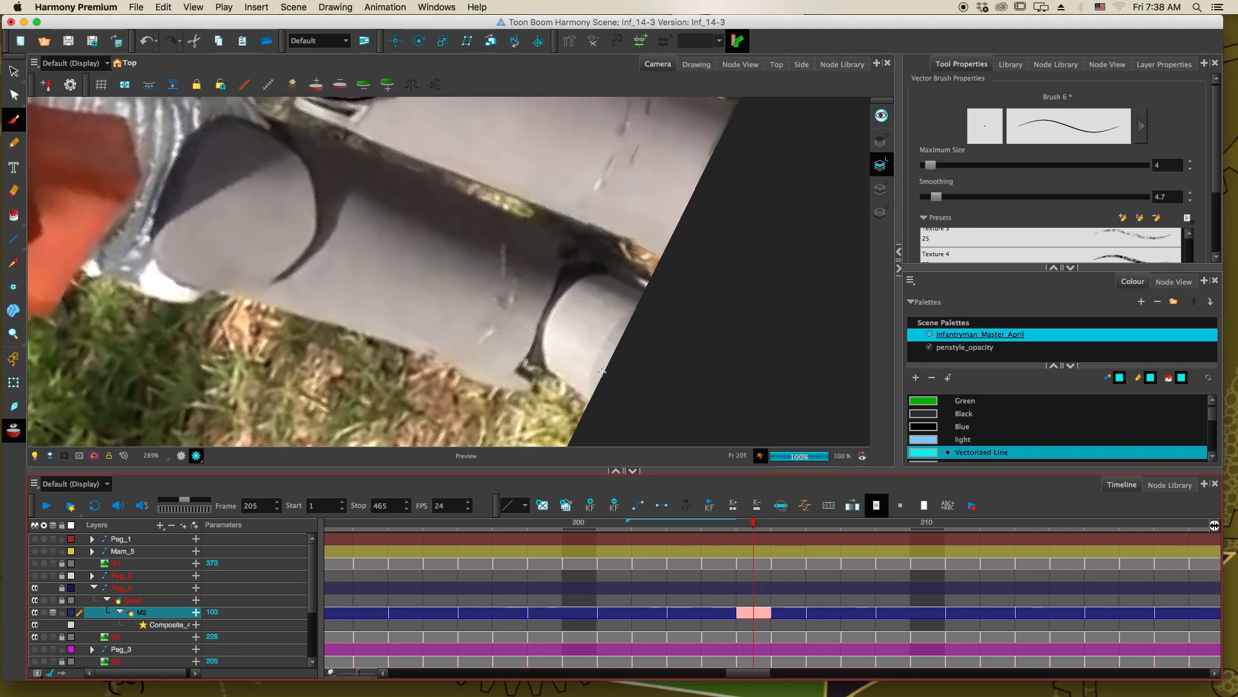
key("period")
key("period")
key("period")
key("period")
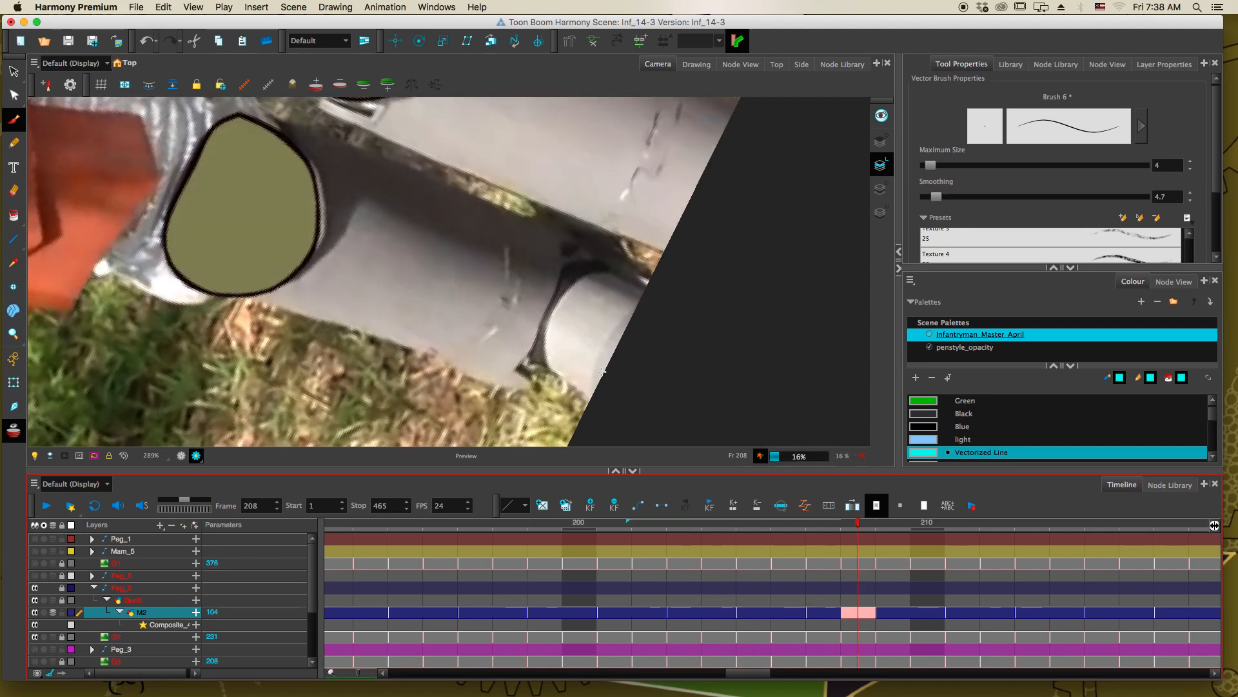
key("period")
key("period")
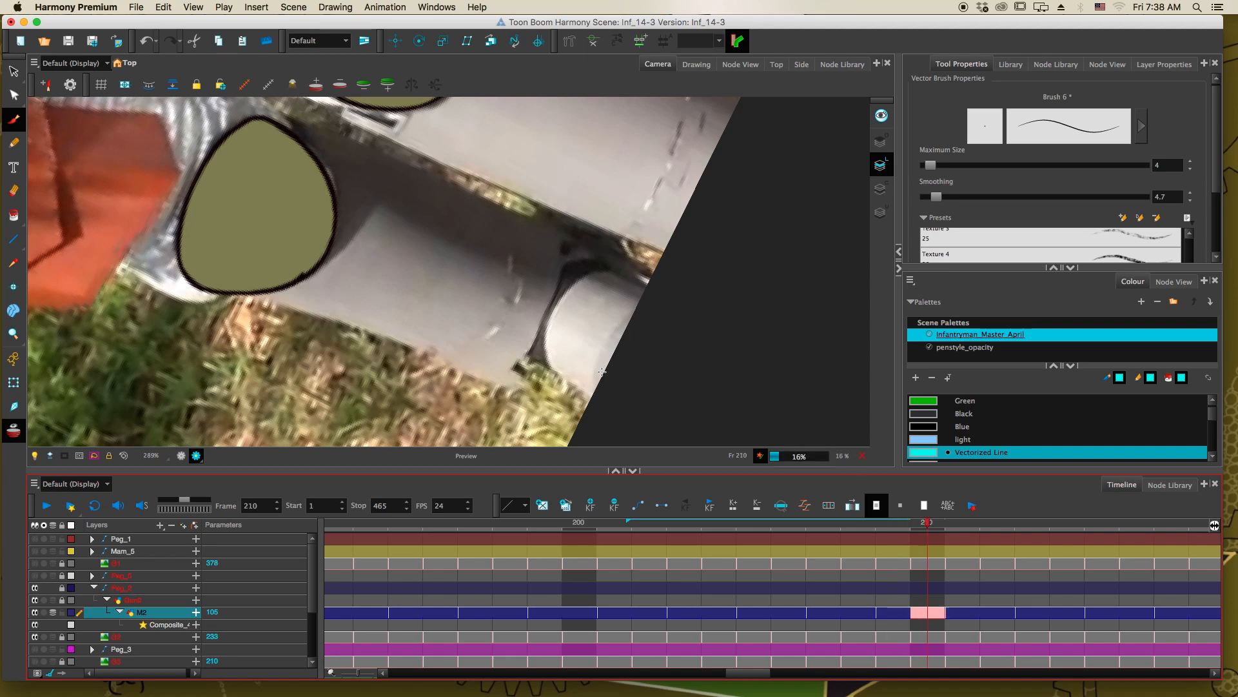
key("period")
key("period")
Draw the toe-cap line on the lower shoe at frames 211 and 213, switching from the render preview to the normal drawing display
key("comma")
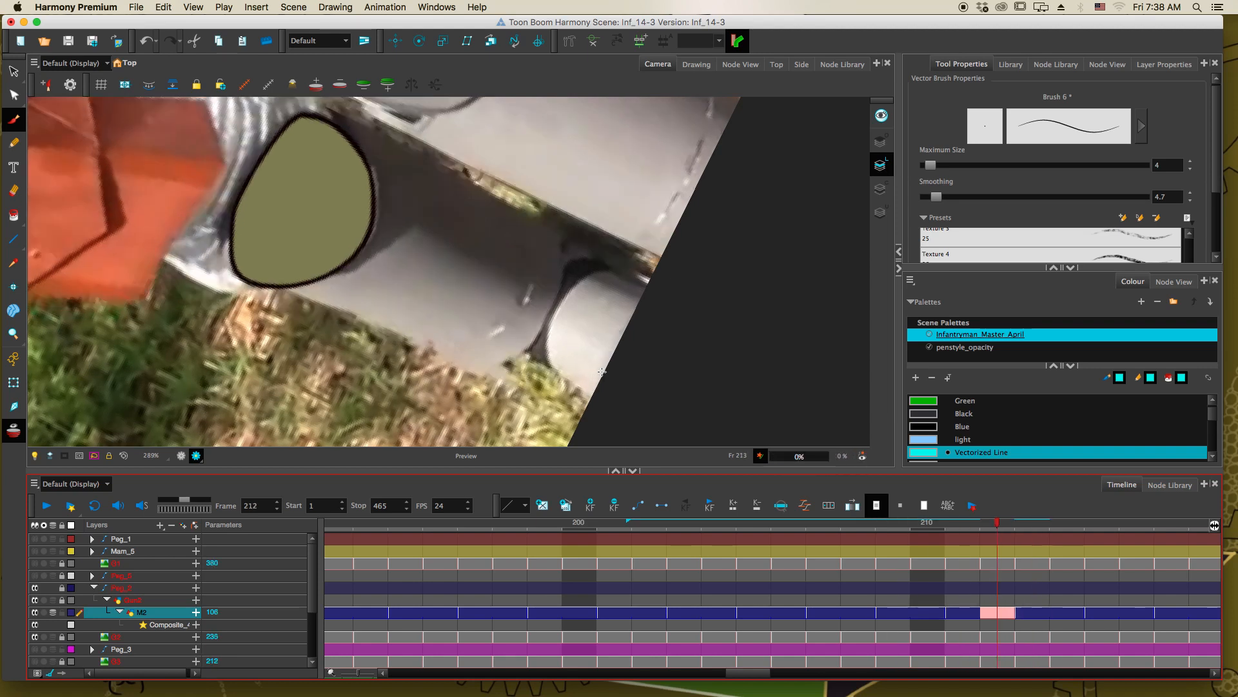
key("comma")
left_click_drag(605, 346, 594, 390)
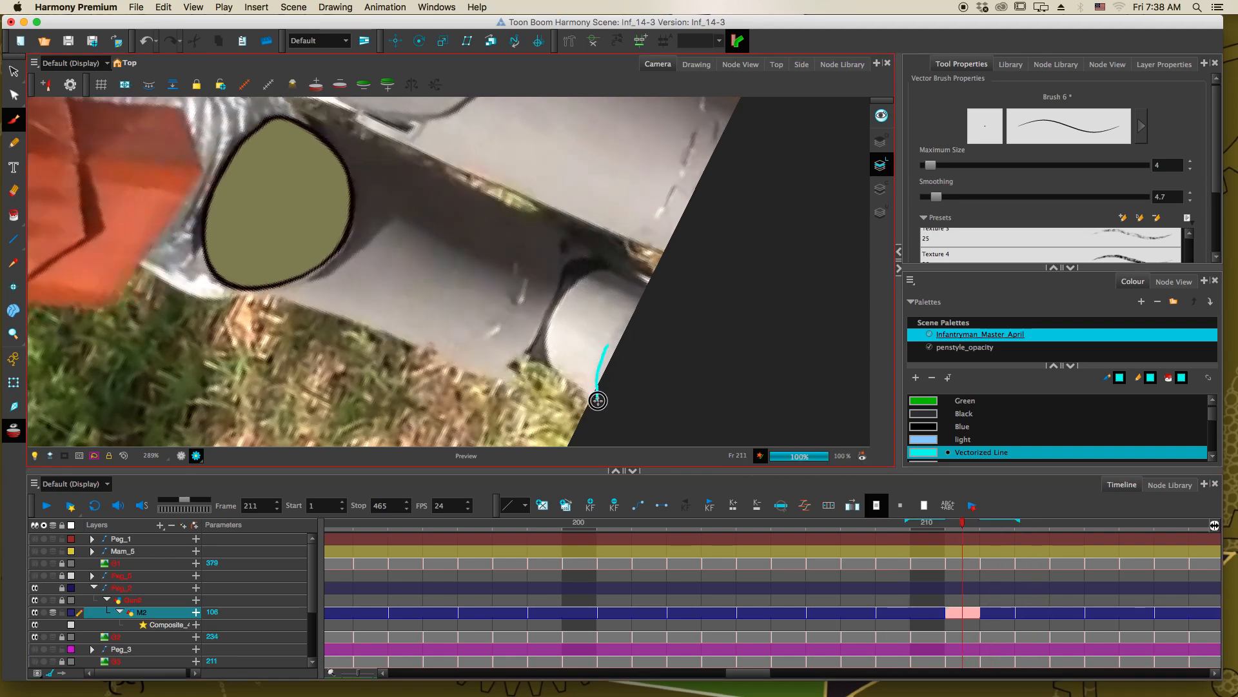
key("period")
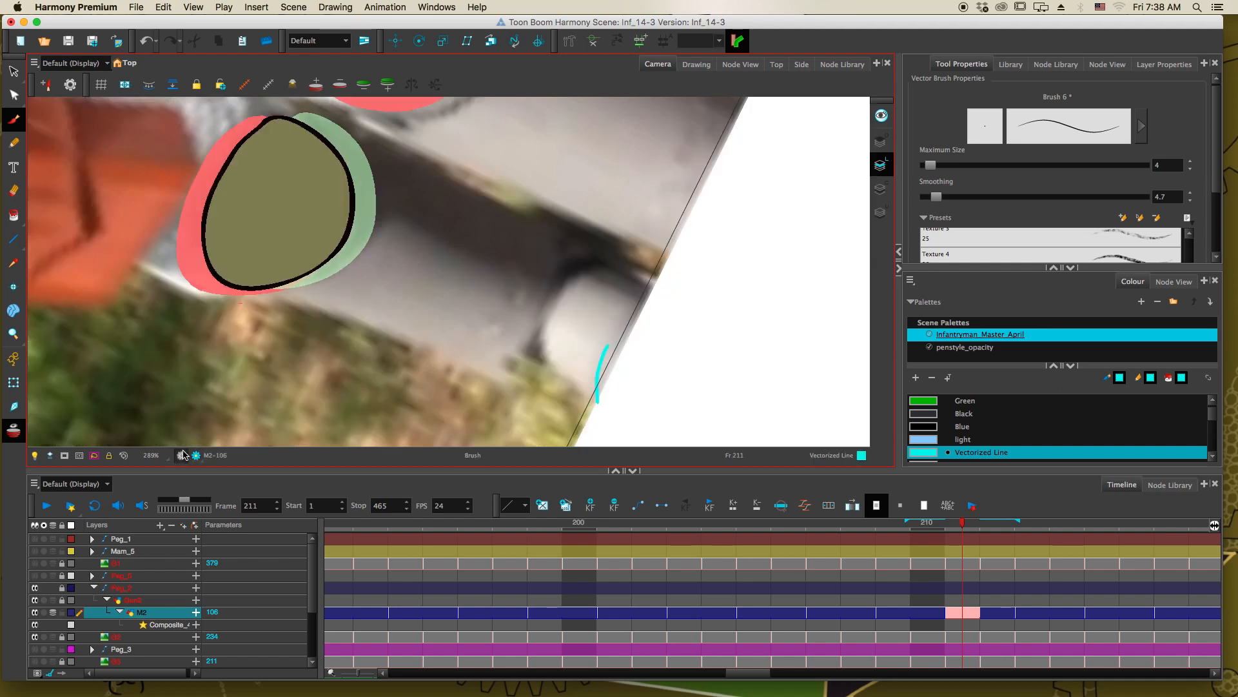
key("period")
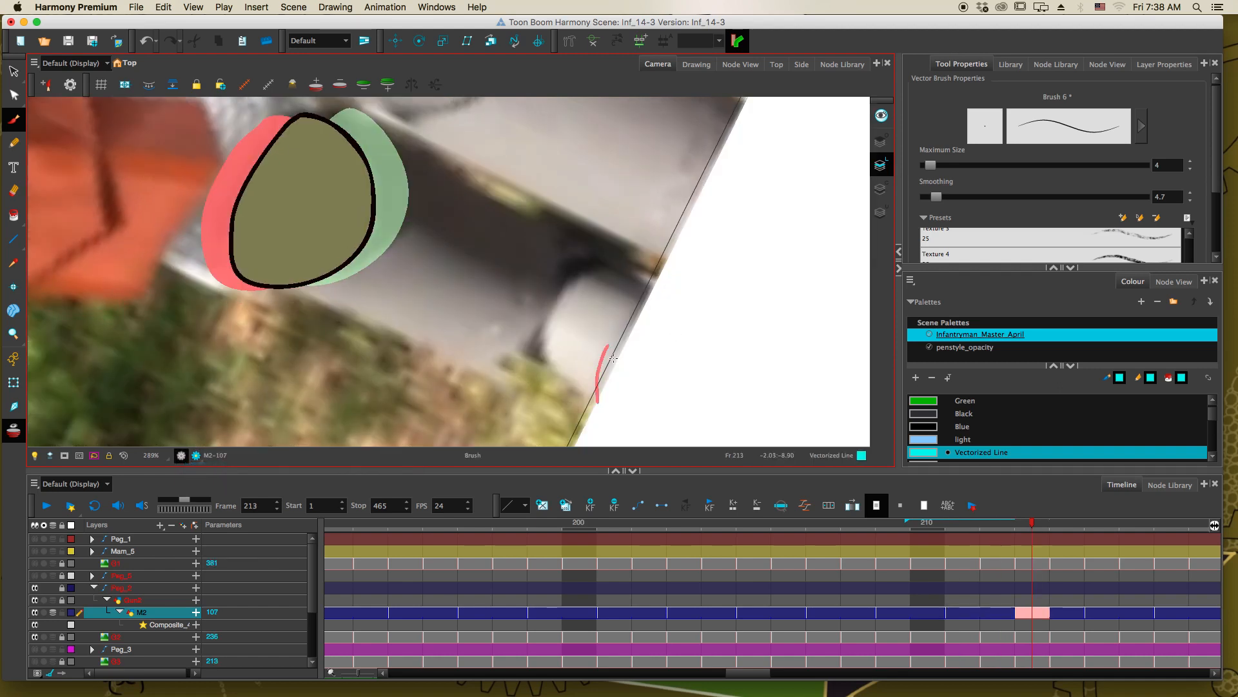
left_click_drag(611, 351, 600, 403)
Draw the toe-cap line on the lower shoe at frames 215, 217 and 219 along the footage edge
key("period")
key("period")
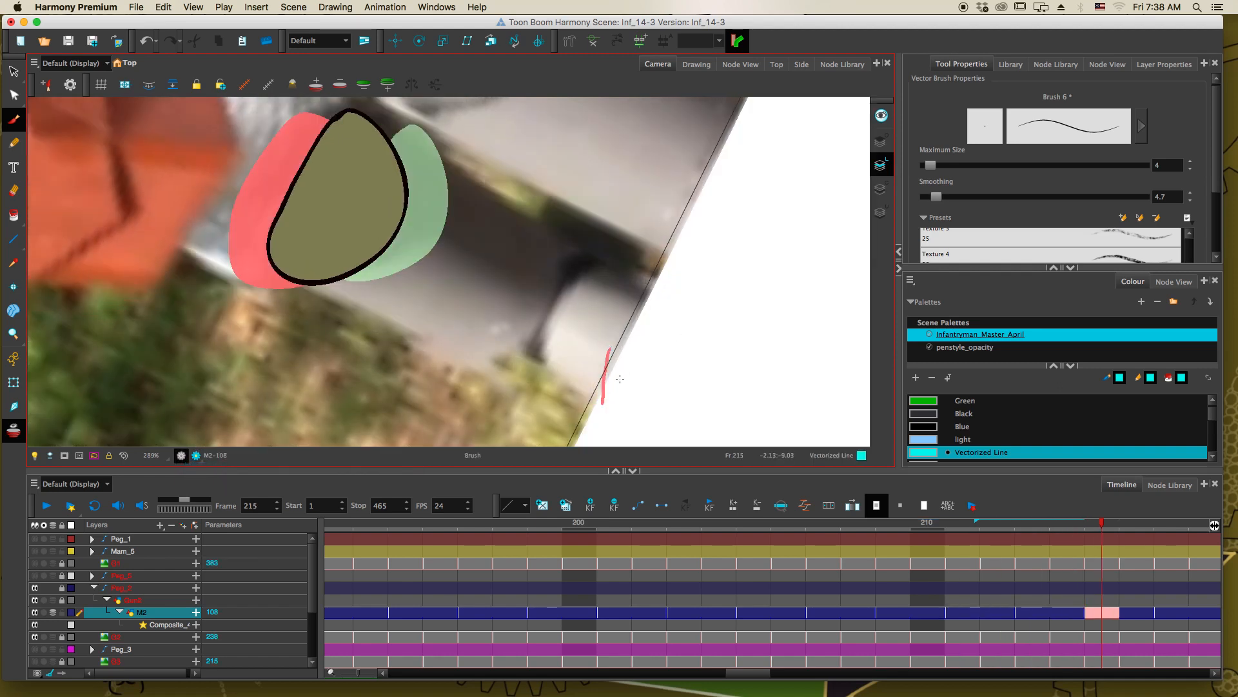
left_click_drag(615, 361, 594, 401)
key("period")
key("period")
key("period")
key("period")
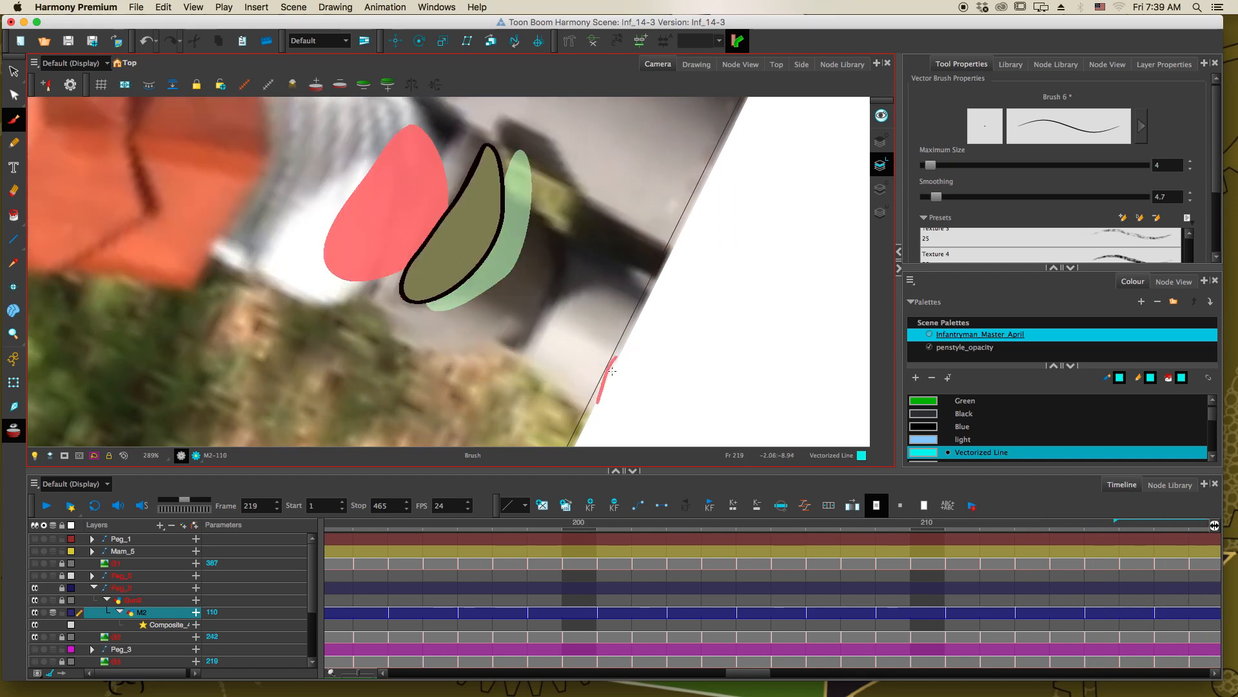
left_click_drag(614, 361, 593, 410)
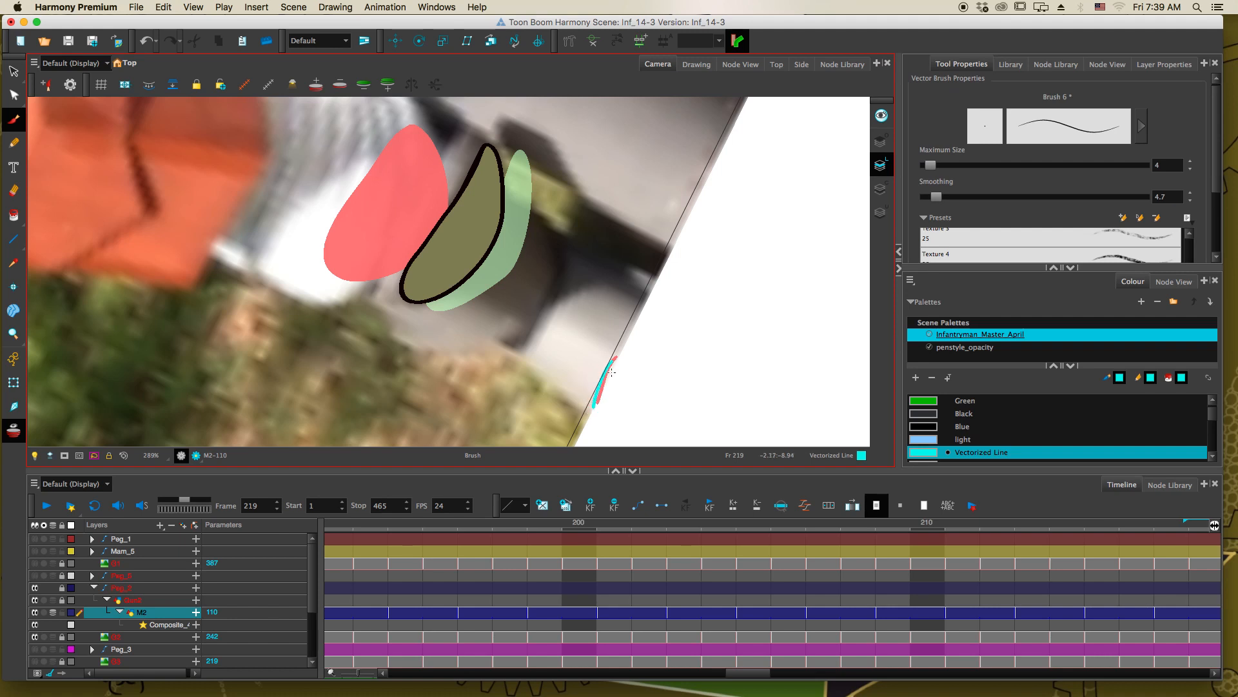
Draw the lower shoe's toe-cap line at frames 221, 223 and 225, carrying it beyond the footage edge
key("period")
key("period")
left_click_drag(613, 363, 571, 425)
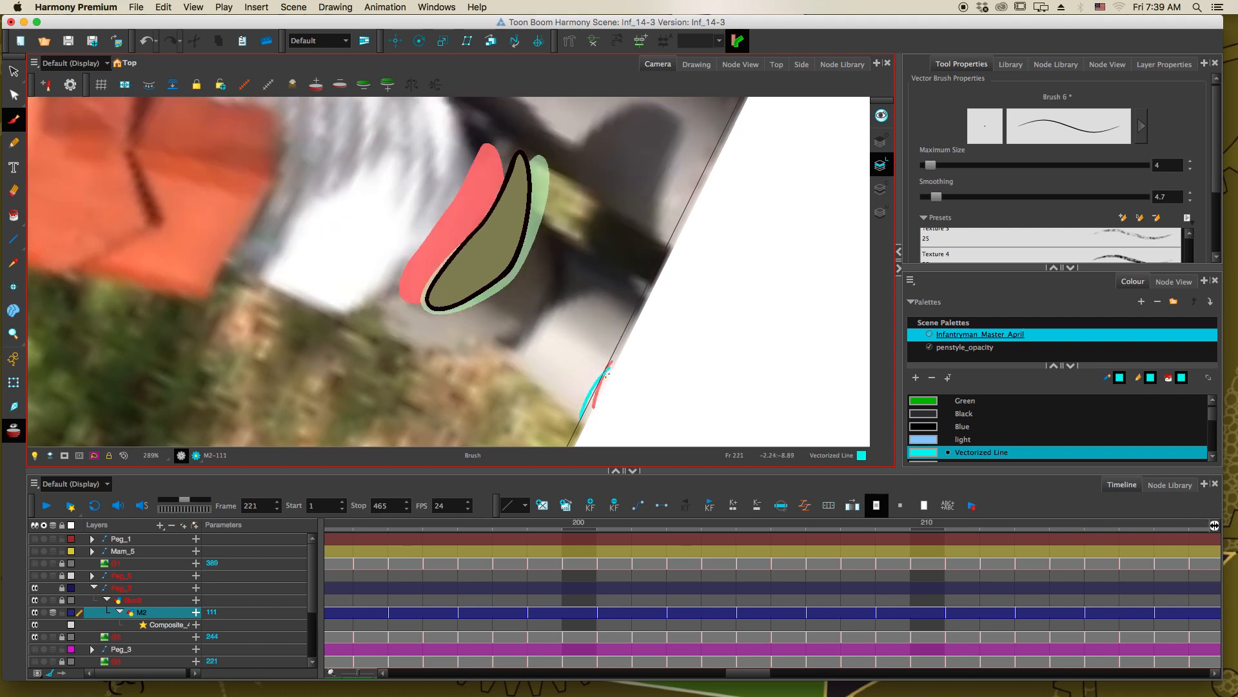
key("period")
key("period")
mouse_move(616, 387)
left_mouse_down()
mouse_move(603, 444)
mouse_move(684, 279)
left_mouse_up()
key("period")
key("period")
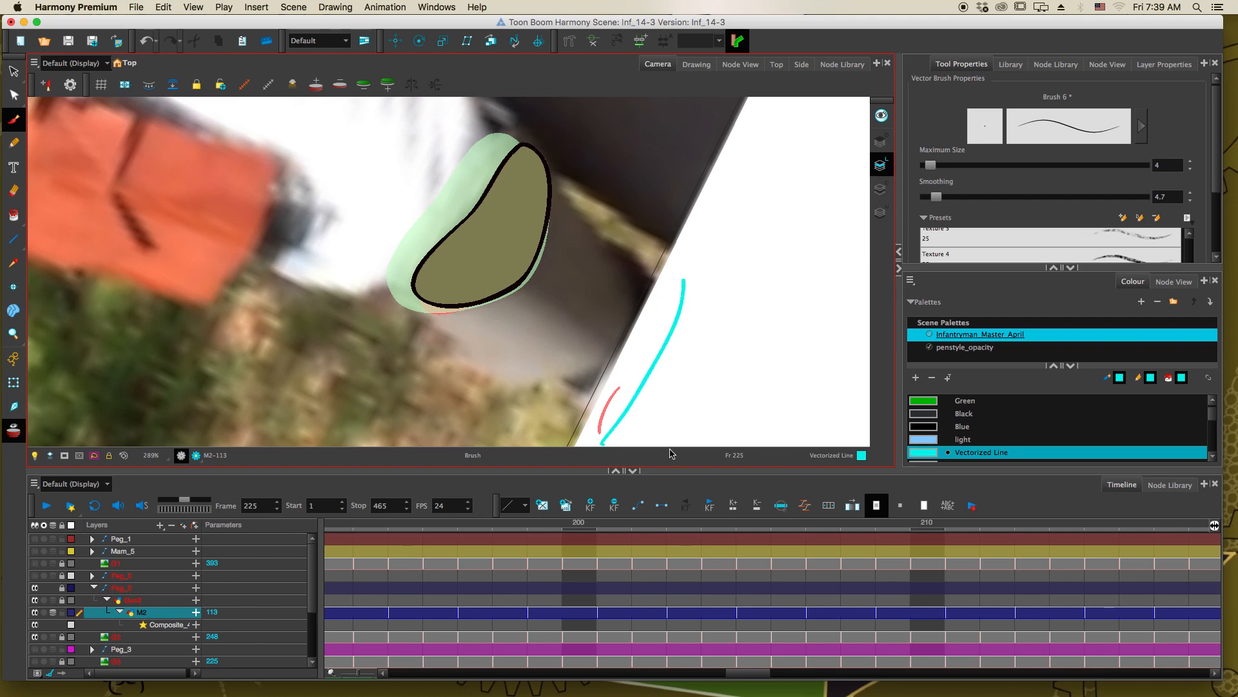
Restore the upright canvas view showing the whole footage and return to frame 1
scroll(722, 273, "down", 5)
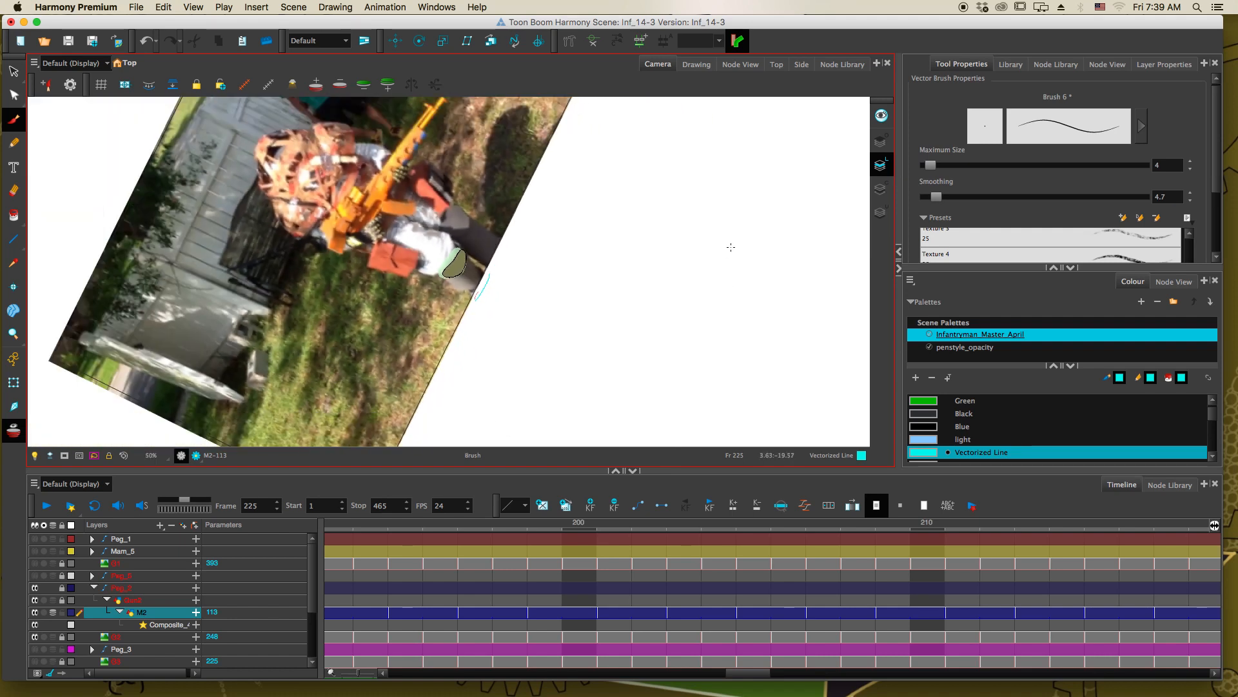
left_click_drag(712, 256, 675, 296)
left_click_drag(605, 167, 524, 284)
left_click_drag(761, 367, 769, 365)
left_click_drag(613, 254, 619, 275)
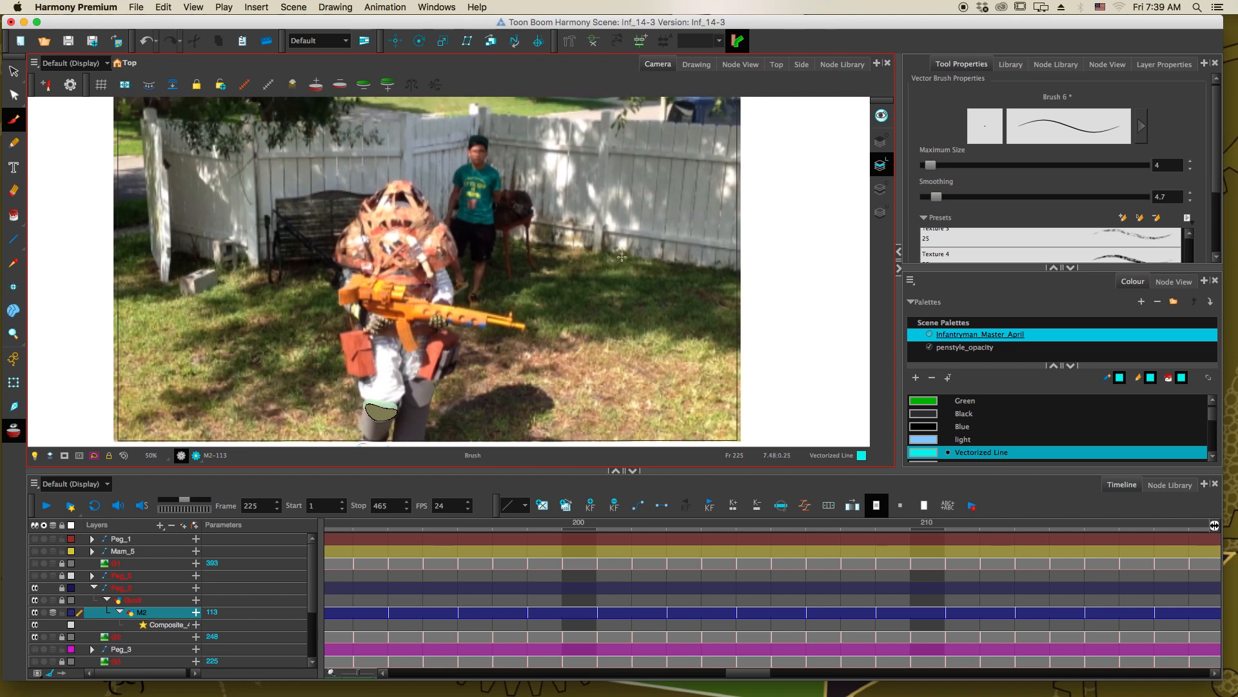
left_click(388, 674)
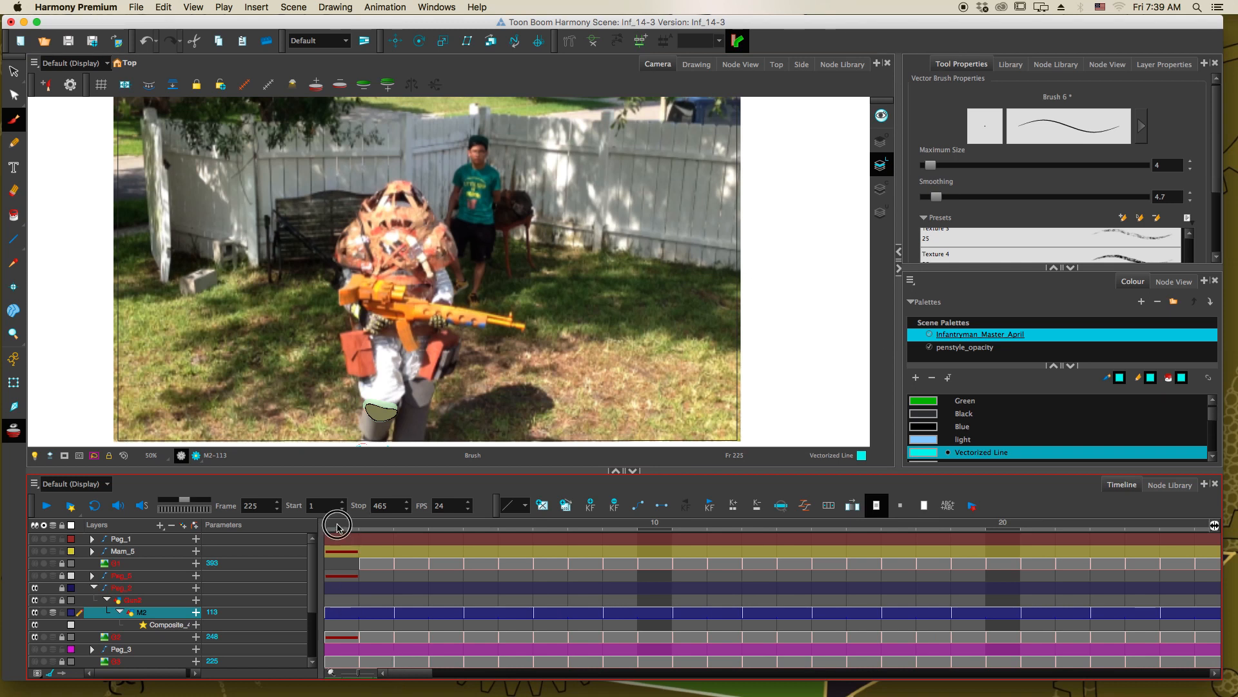
left_click(341, 524)
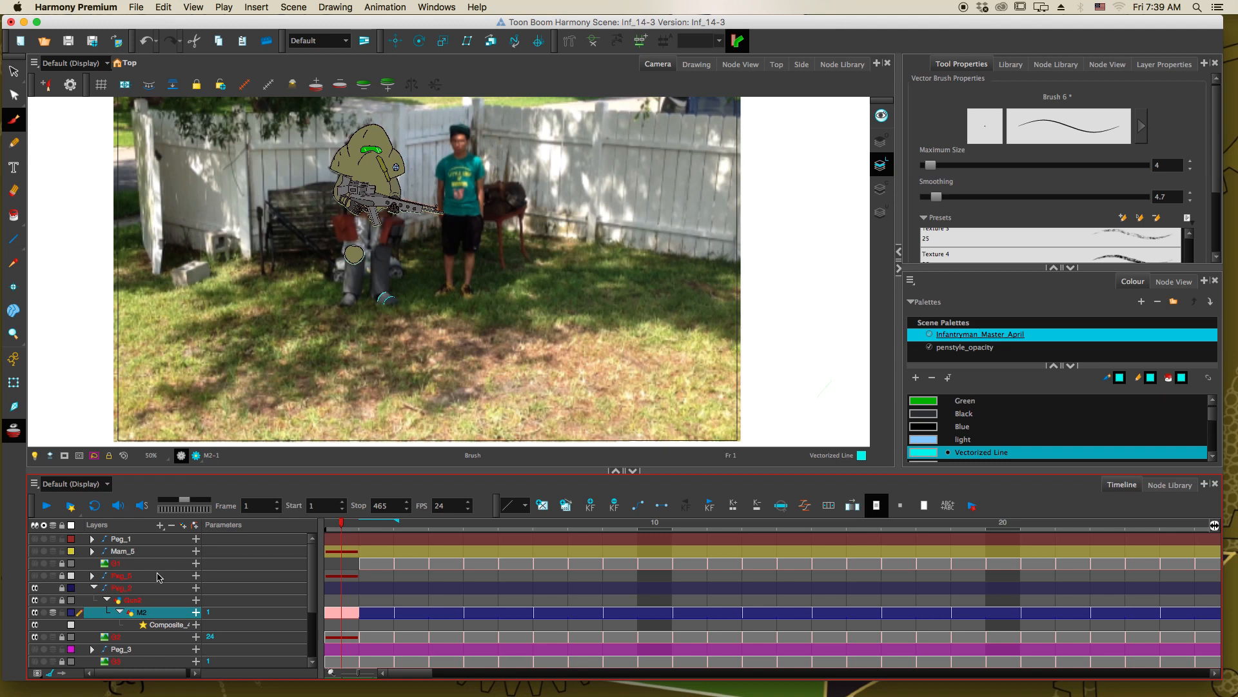
Hide the live-action footage and change the Vectorized Line colour from the Infantryman palette to solid black
left_click(35, 637)
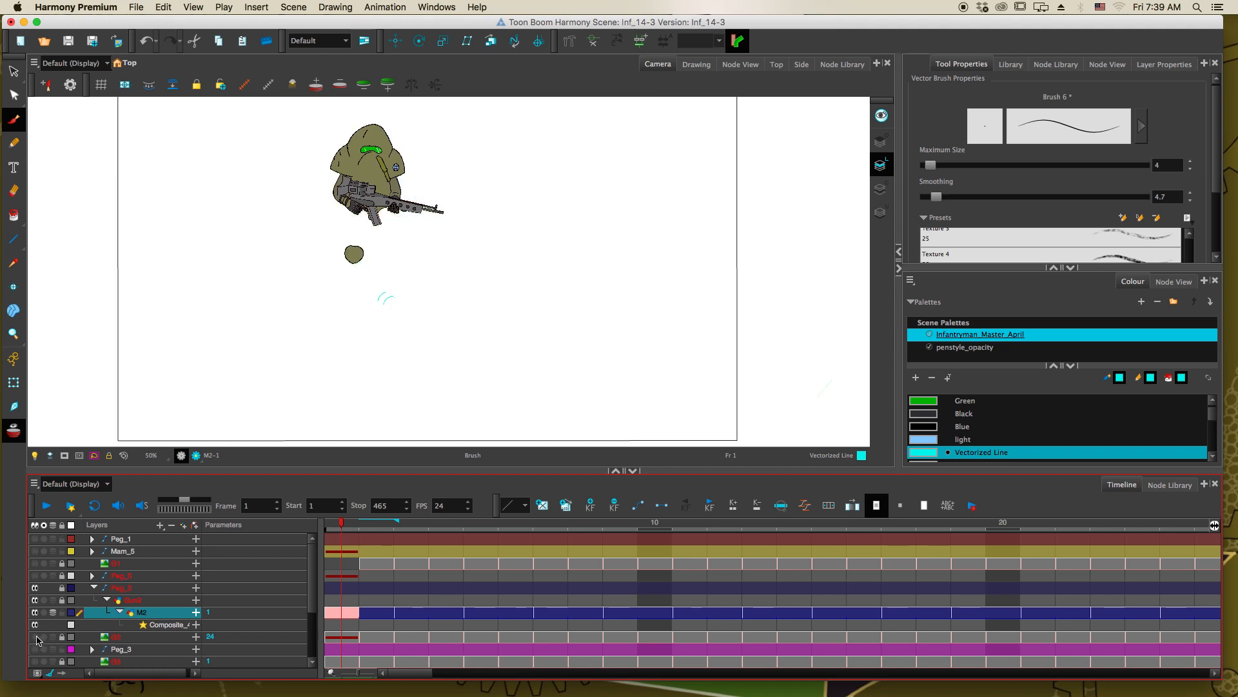
double_click(925, 454)
mouse_move(618, 252)
left_mouse_down()
mouse_move(539, 310)
mouse_move(406, 442)
mouse_move(457, 401)
left_mouse_up()
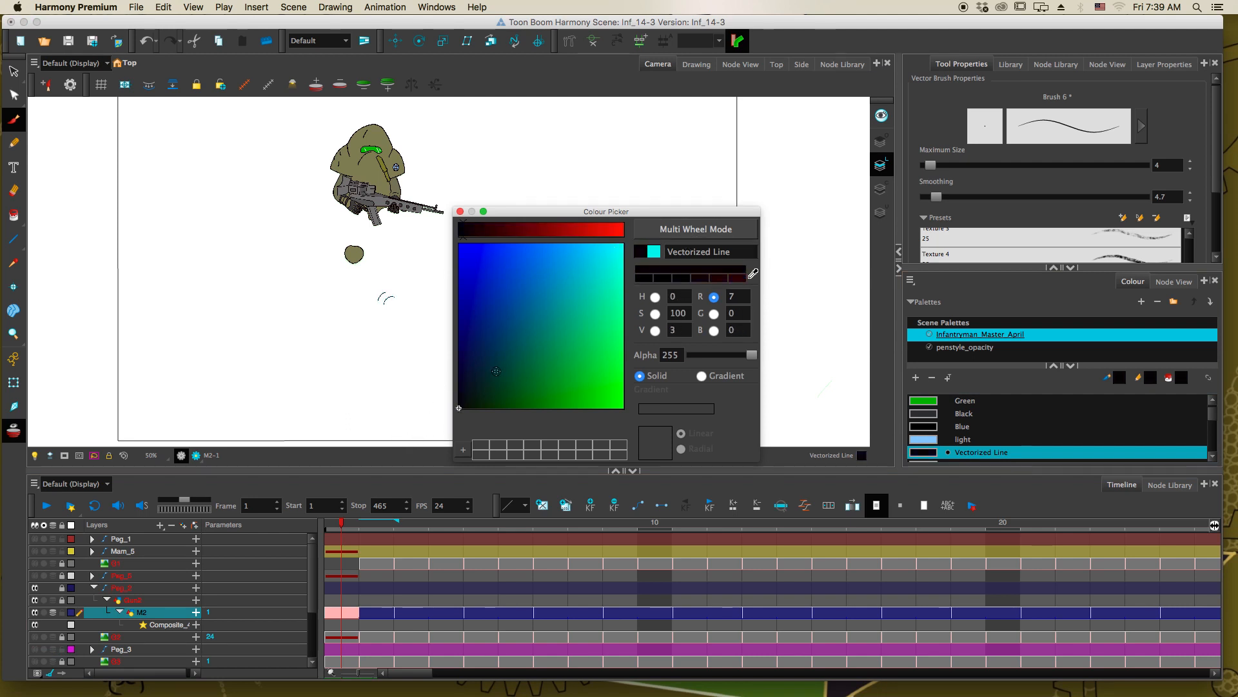
mouse_move(460, 408)
left_mouse_down()
mouse_move(606, 258)
mouse_move(428, 428)
left_mouse_up()
left_click(460, 212)
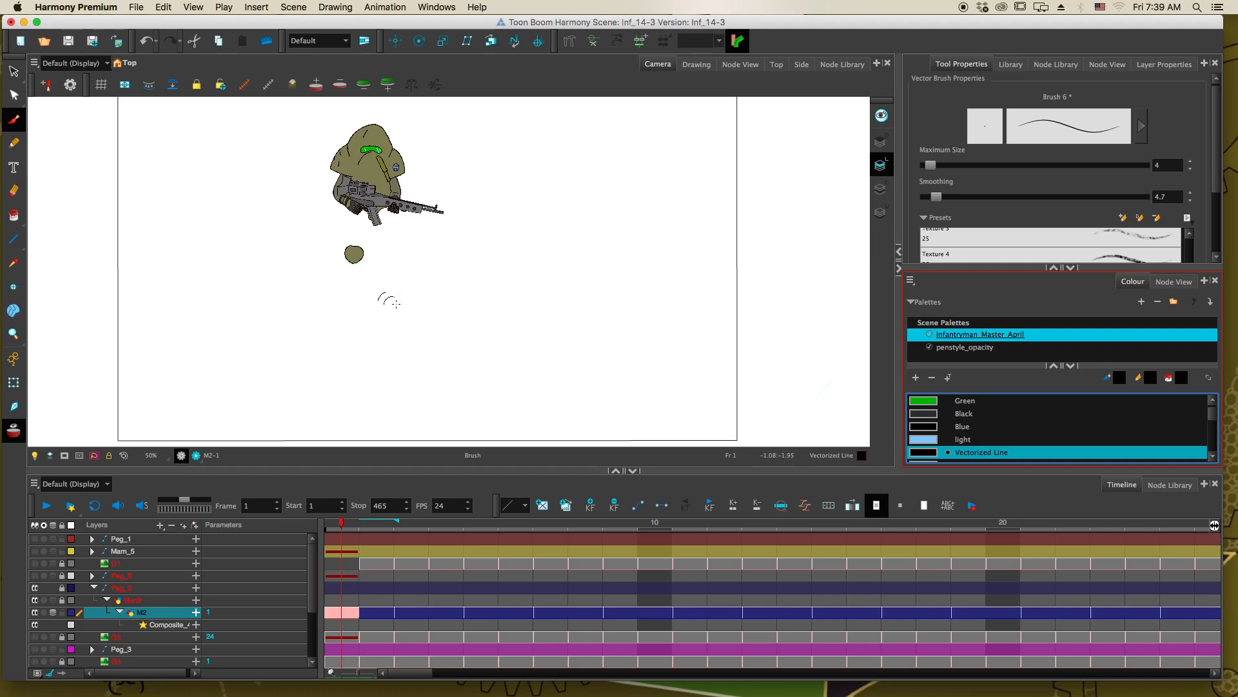
Play the animation from frame 1 on loop, stop it, and scrub on to about frame 82 to review the toe-cap lines
left_click(95, 505)
left_click(45, 505)
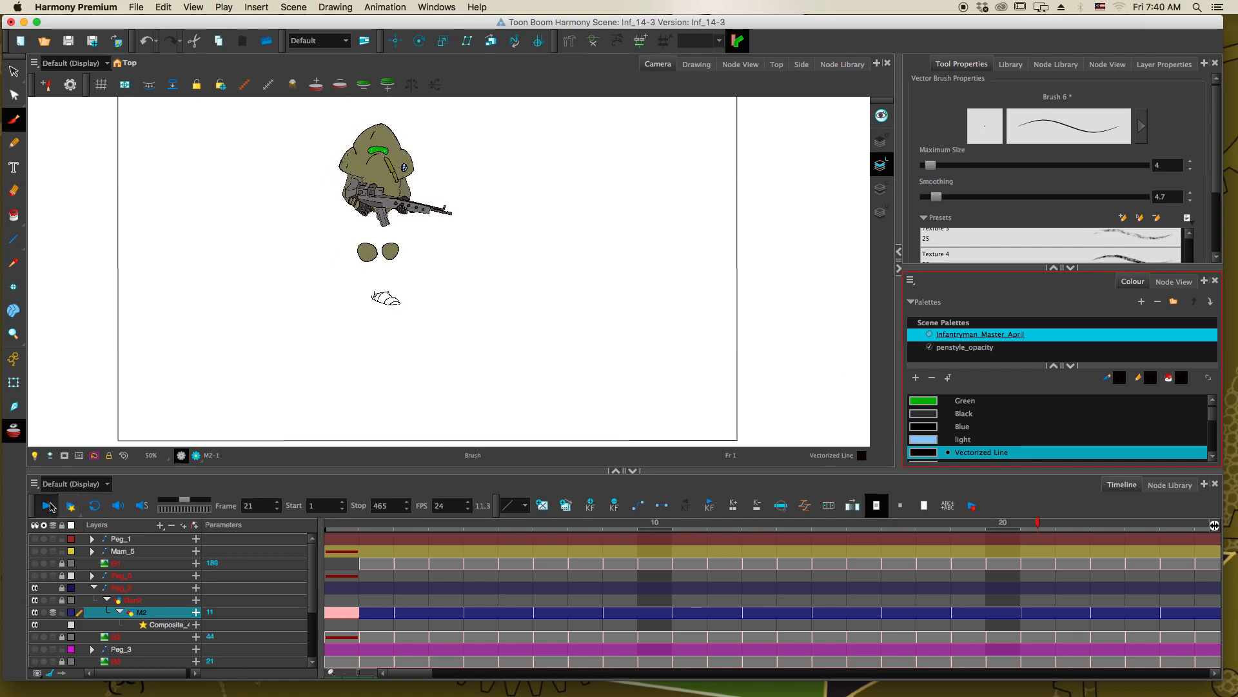
left_click(48, 504)
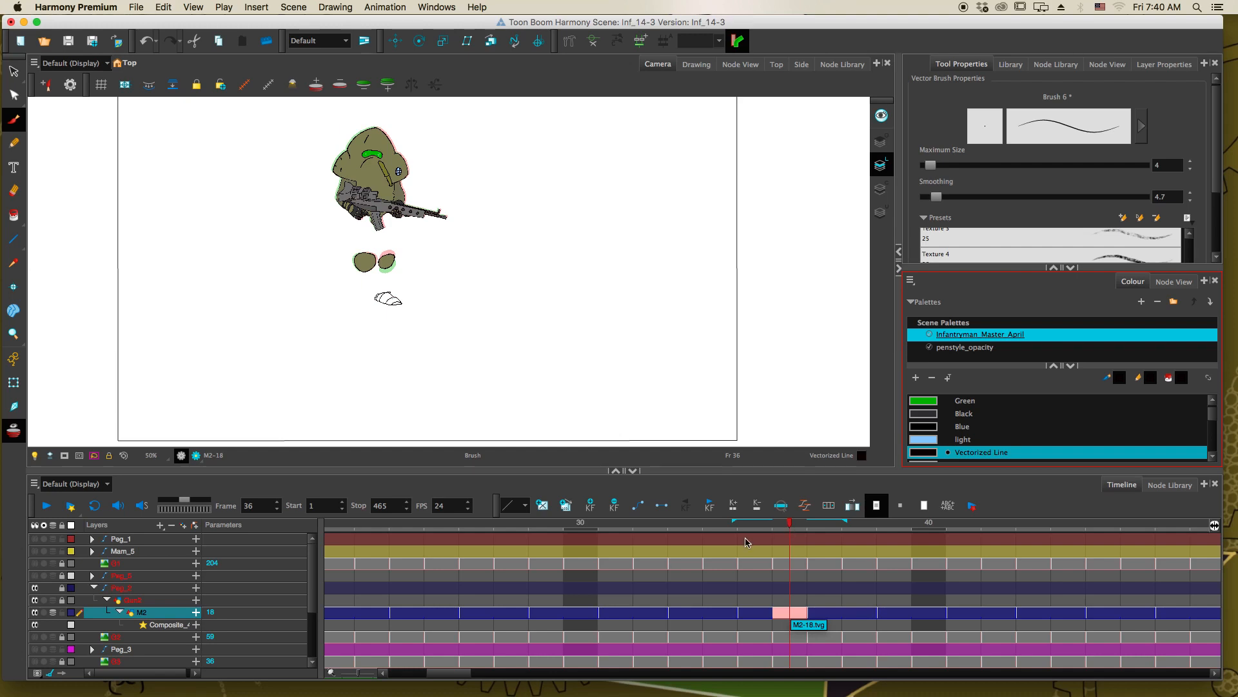
left_click_drag(374, 676, 350, 676)
left_click_drag(570, 529, 986, 530)
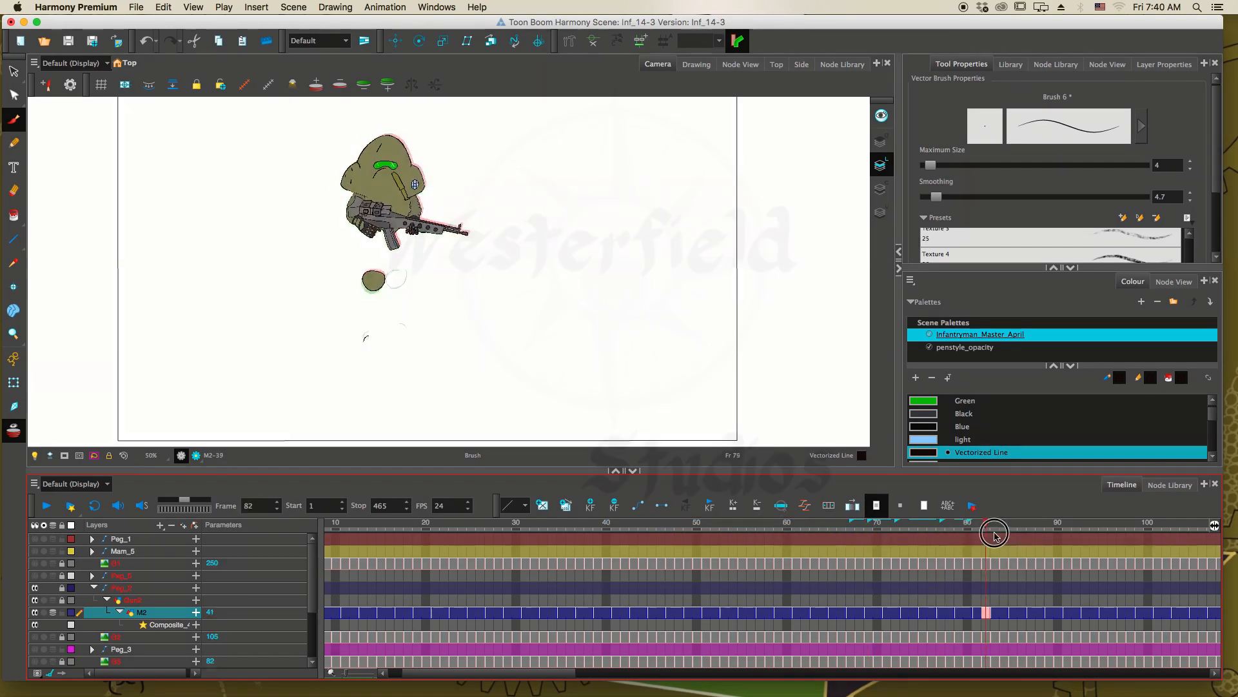